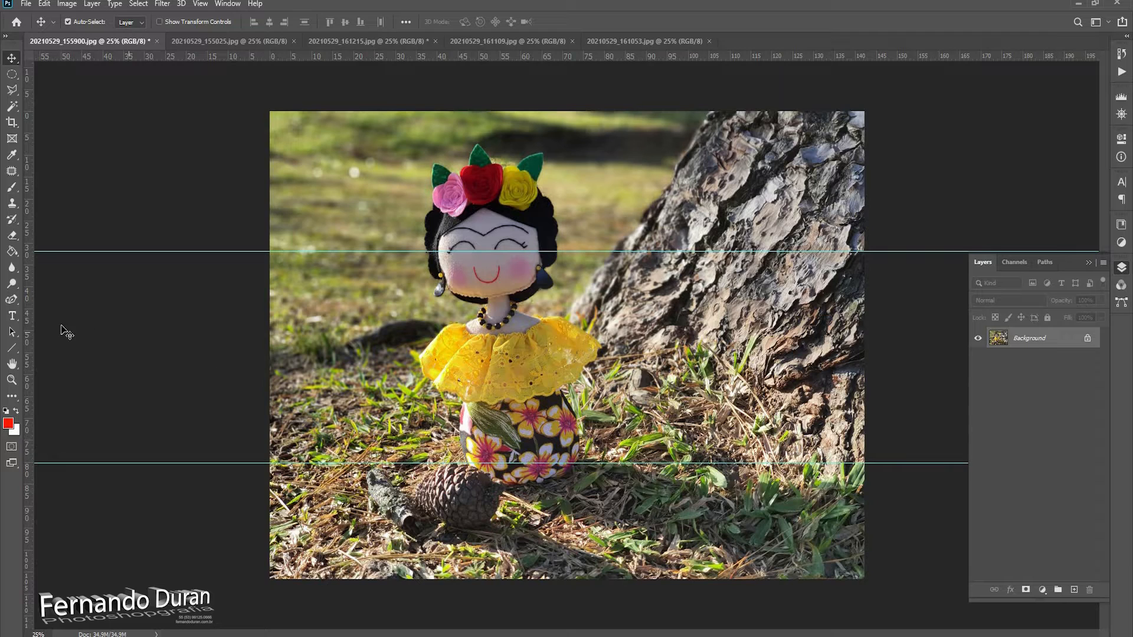
- Add vertical guides over the doll's face, the image centre and the tree trunk, plus a horizontal guide across the centre
left_click_drag(30, 313, 445, 332)
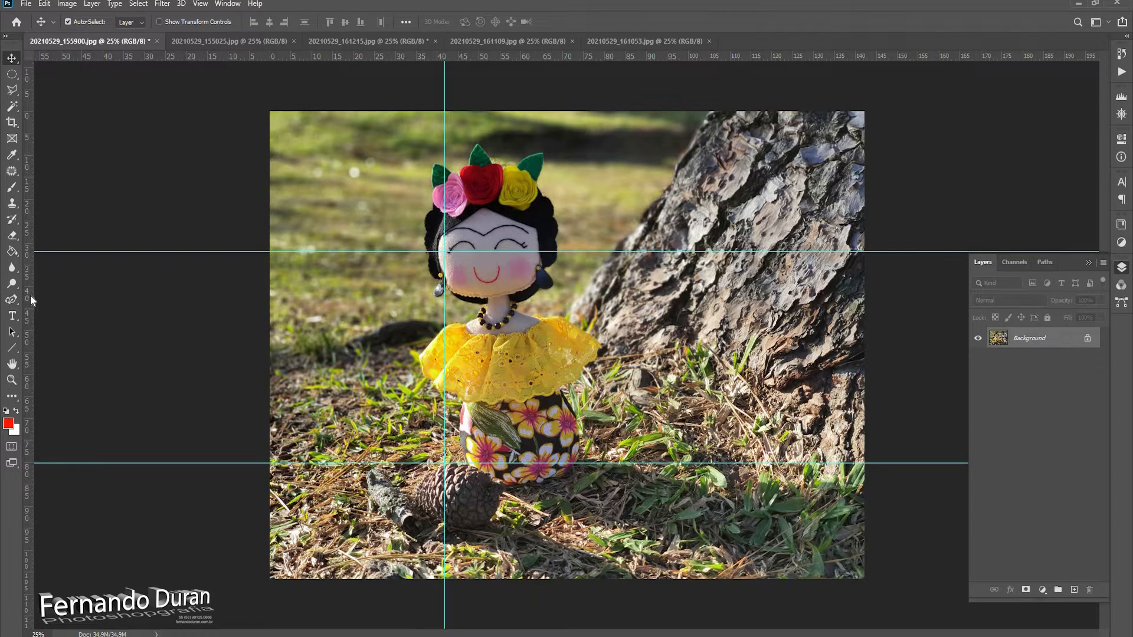
left_click_drag(31, 300, 728, 311)
left_click_drag(26, 295, 568, 318)
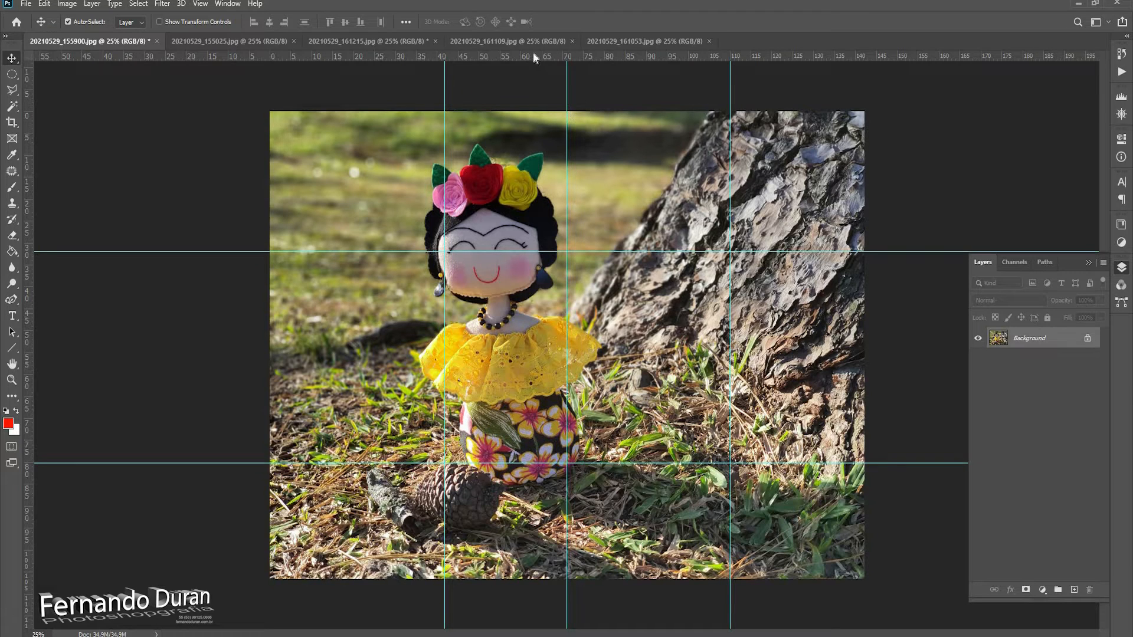
left_click_drag(529, 51, 524, 346)
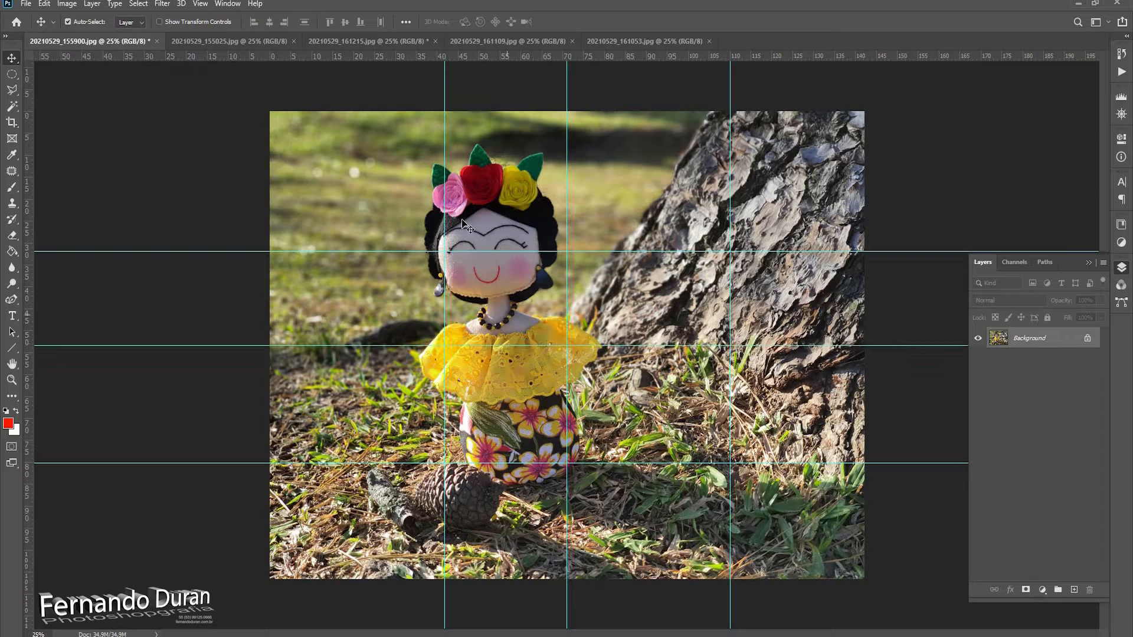
- Reposition the outer vertical guides just beside the doll's hair and on the trunk, and remove both centre guides
left_click_drag(444, 186, 436, 189)
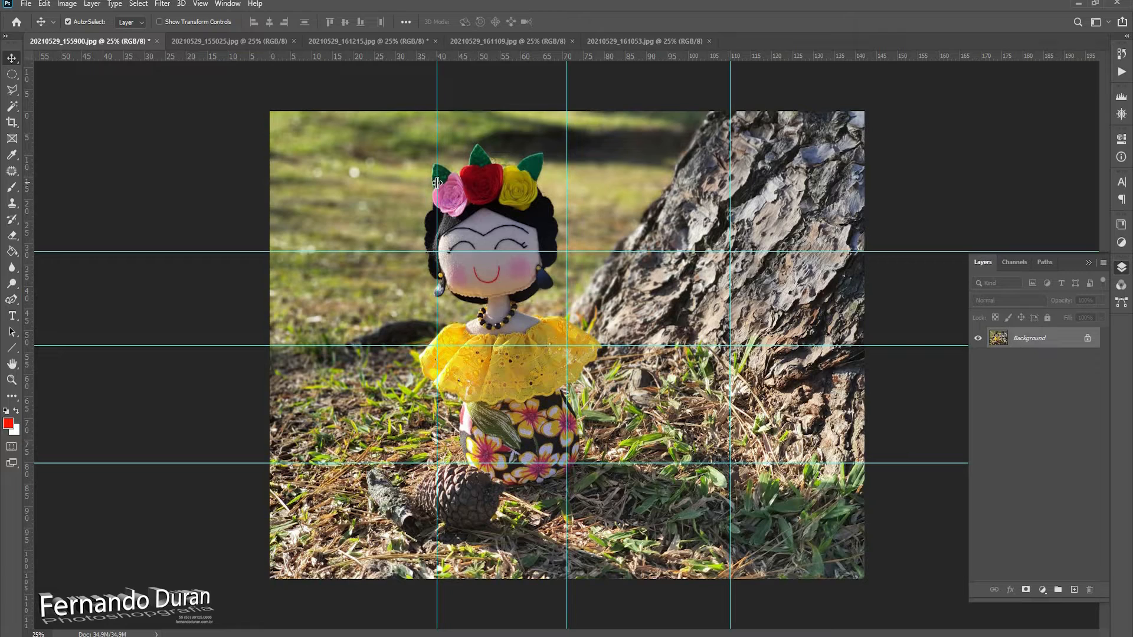
left_click_drag(437, 183, 430, 182)
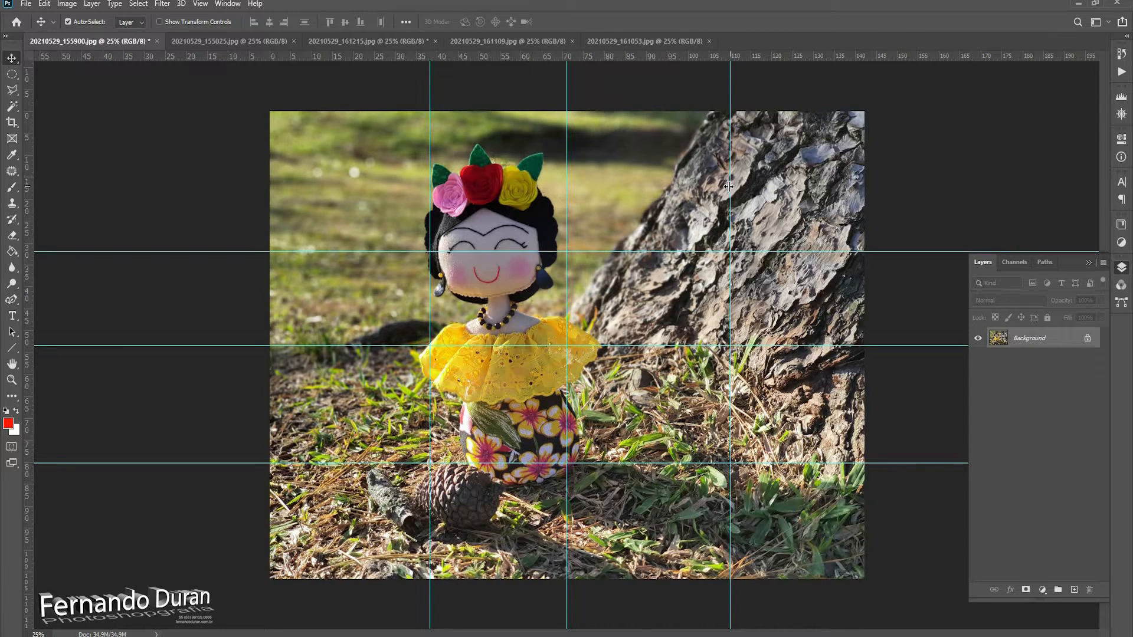
left_click_drag(730, 186, 728, 186)
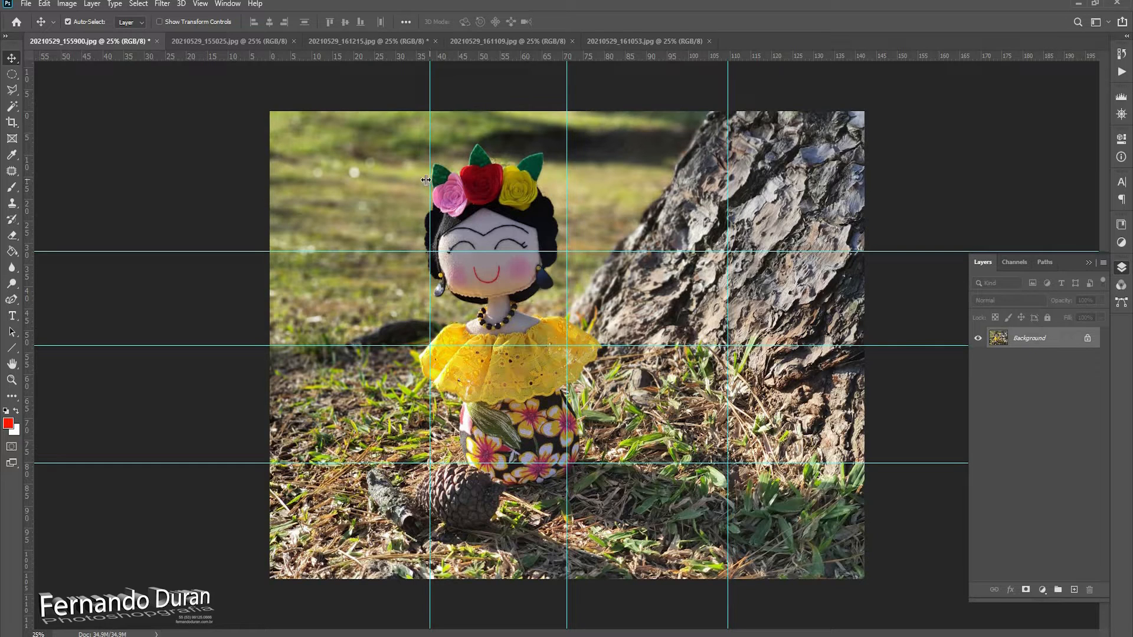
left_click_drag(430, 180, 416, 181)
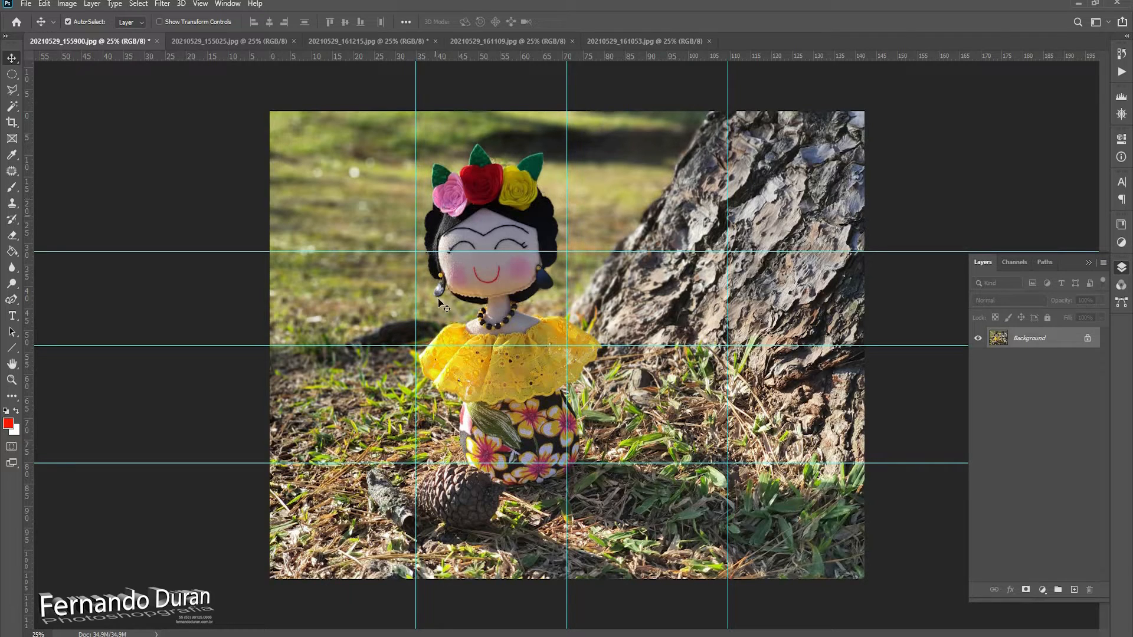
left_click_drag(461, 346, 472, 54)
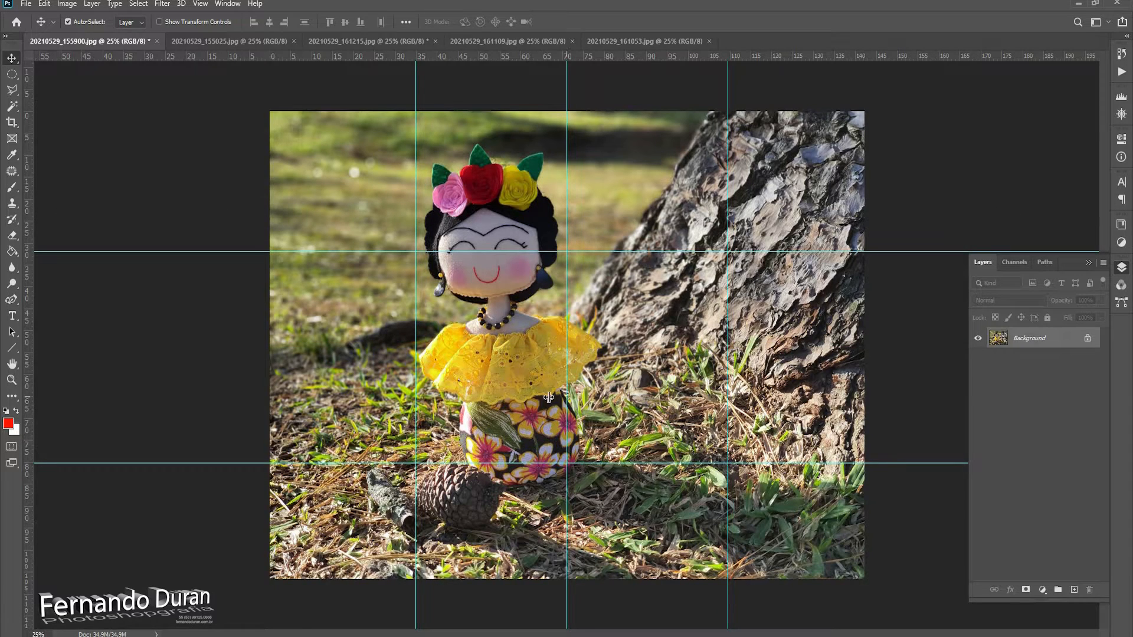
left_click_drag(567, 406, 2, 382)
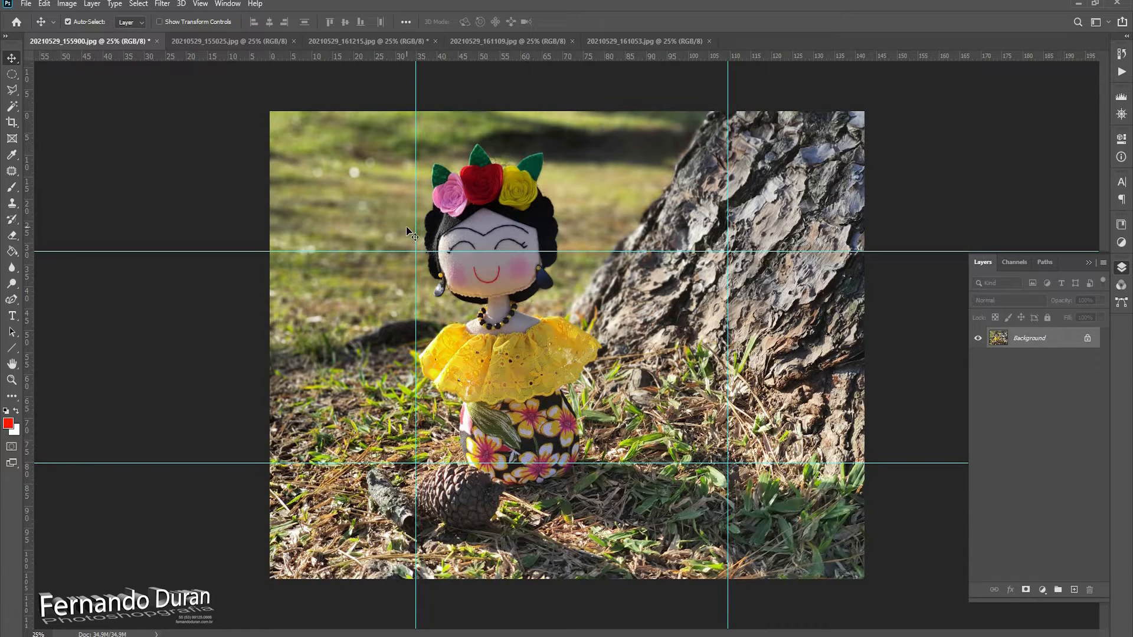
- Circle the upper-left and lower-right guide intersections in red with the Pencil tool and undo both strokes
right_click(13, 190)
left_click(47, 197)
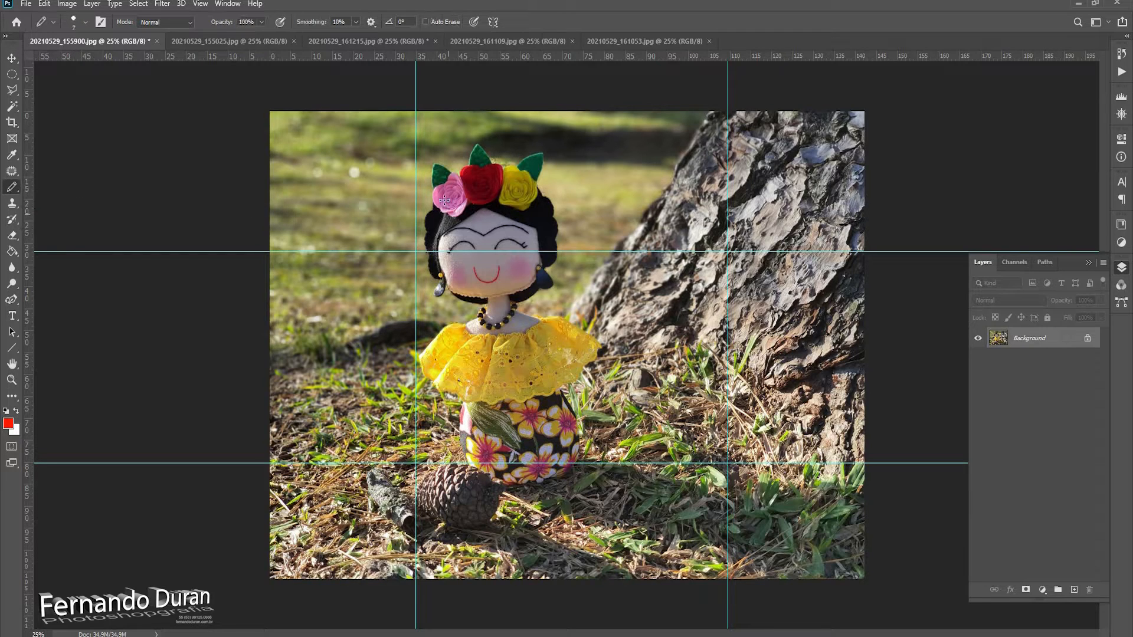
mouse_move(444, 200)
left_mouse_down()
mouse_move(383, 216)
mouse_move(437, 315)
mouse_move(395, 204)
left_mouse_up()
mouse_move(734, 421)
left_mouse_down()
mouse_move(729, 527)
mouse_move(693, 425)
left_mouse_up()
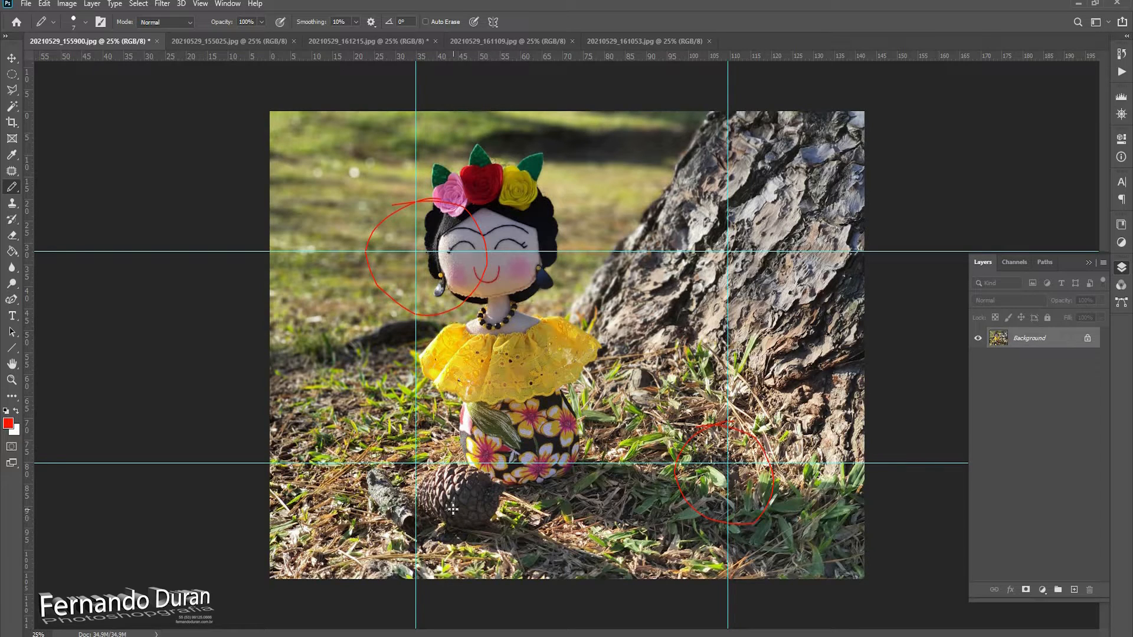
key("ctrl+z")
key("ctrl+z")
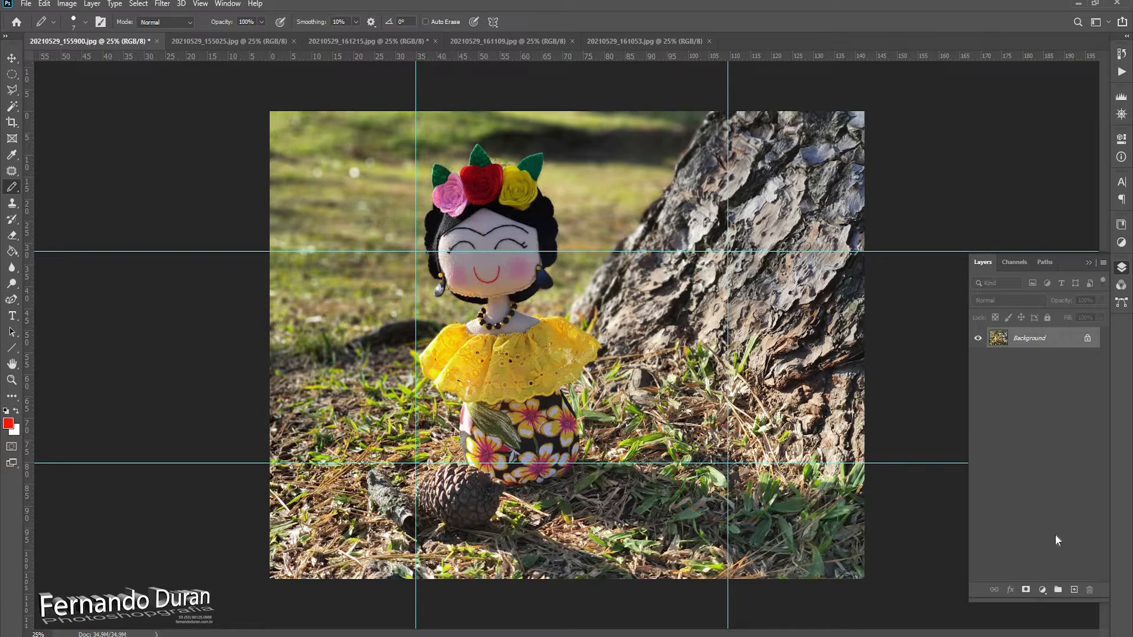
- Create a new empty layer above the Background and undo it
left_click(1073, 590)
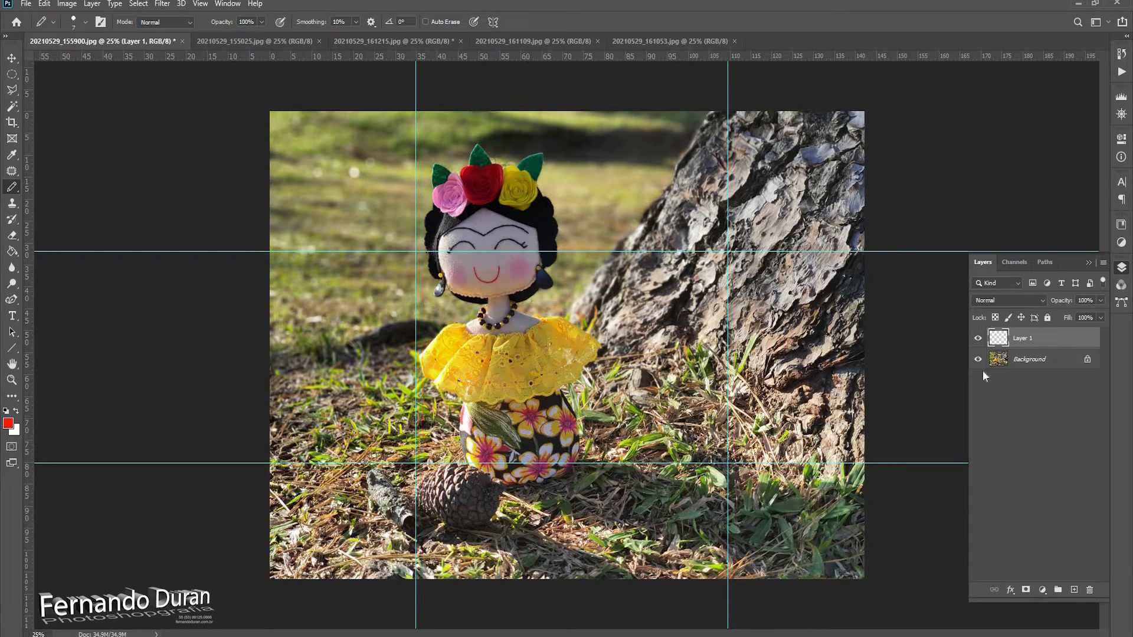
key("ctrl+z")
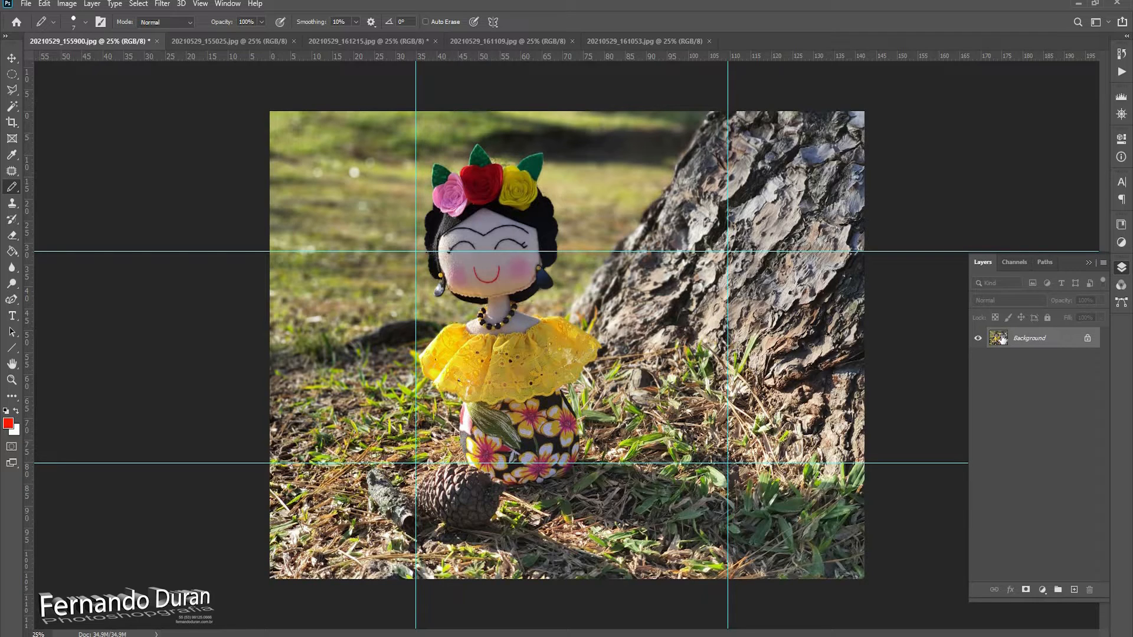
- Try two ways of duplicating the Background layer, removing the copy each time
left_click_drag(1002, 337, 1074, 584)
left_click_drag(994, 340, 1074, 590)
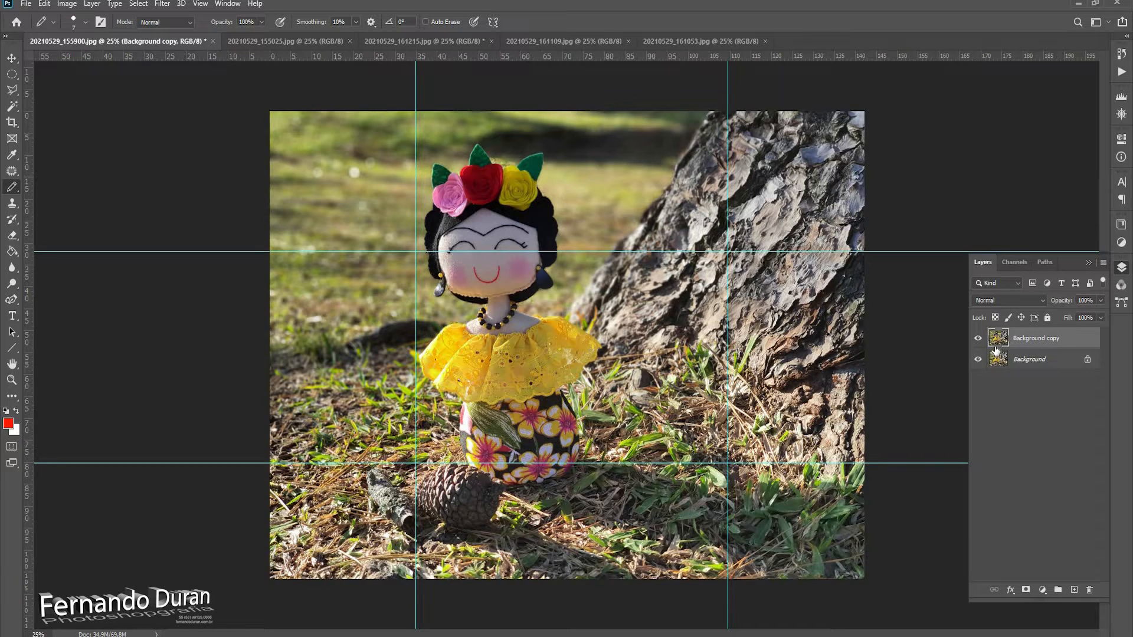
key("Delete")
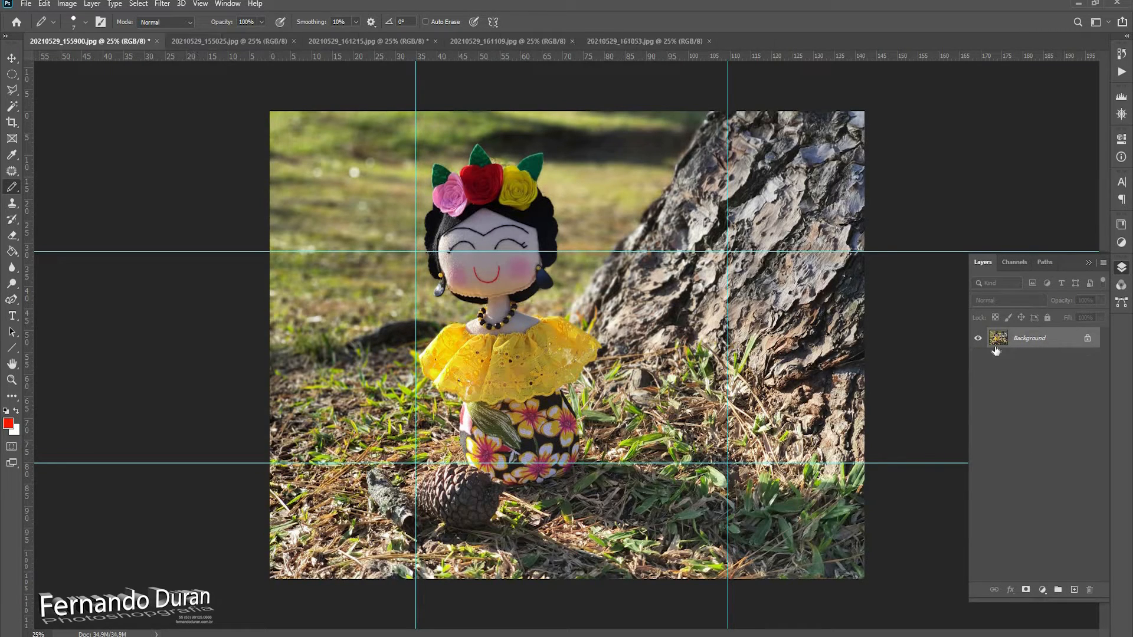
key("ctrl+j")
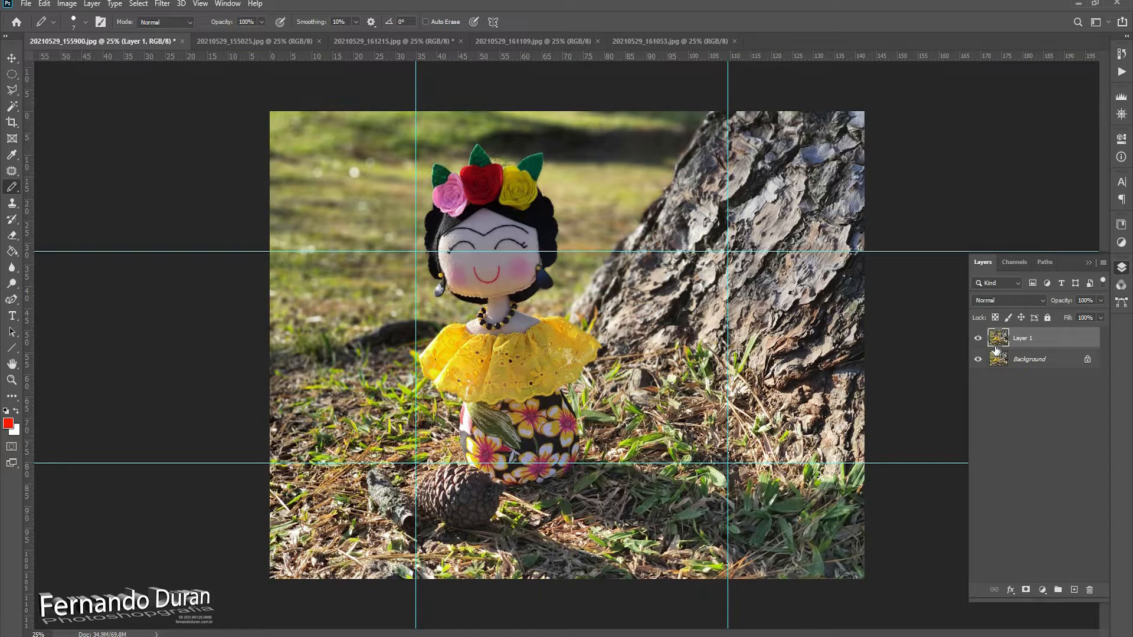
key("ctrl+z")
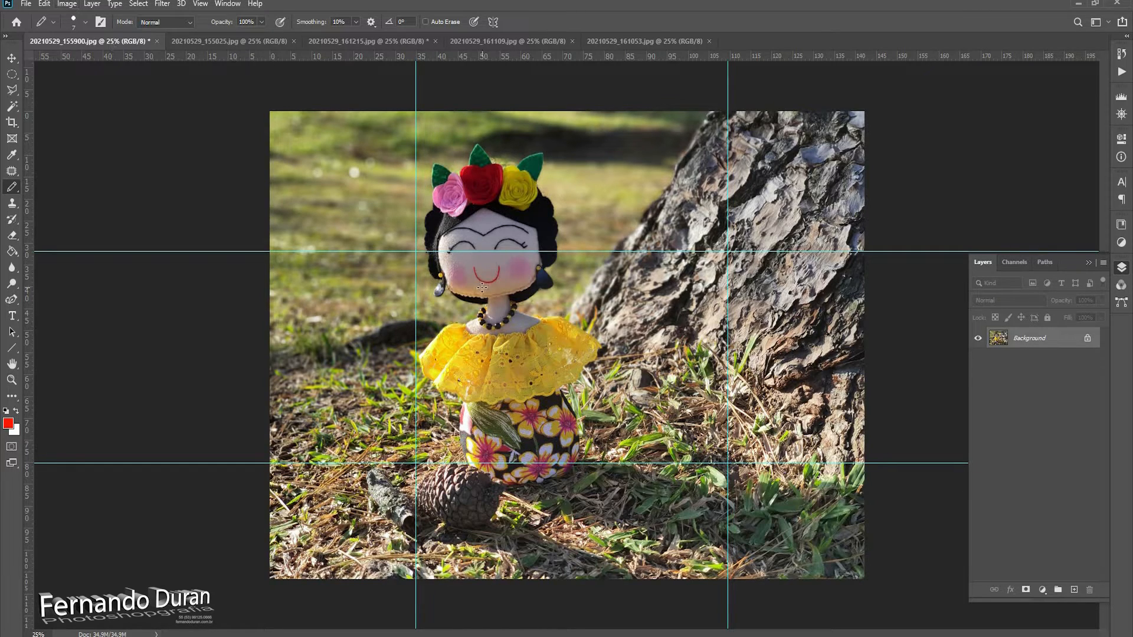
- Duplicate the Background layer as "Background copy" with the Duplicate Layer command and undo the duplication
left_click(99, 8)
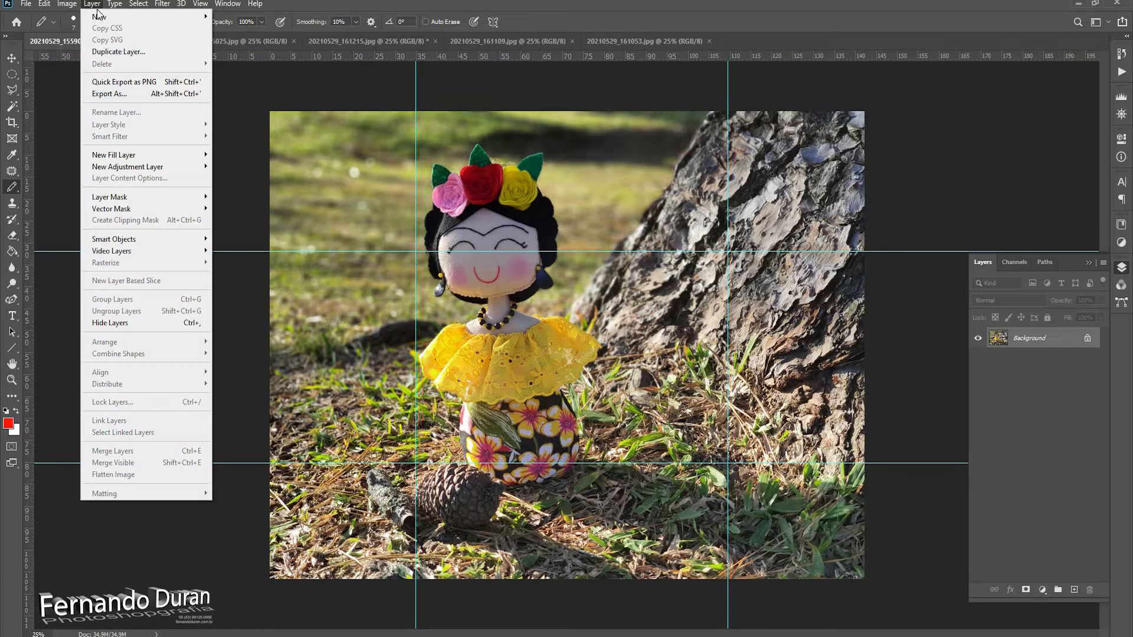
left_click(103, 53)
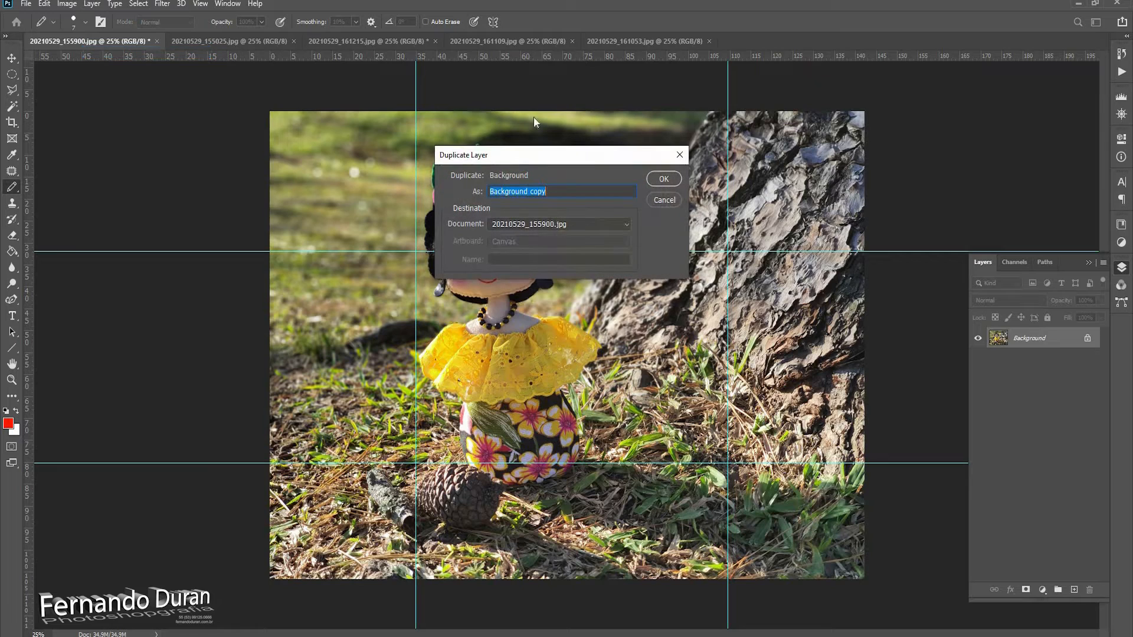
key("Return")
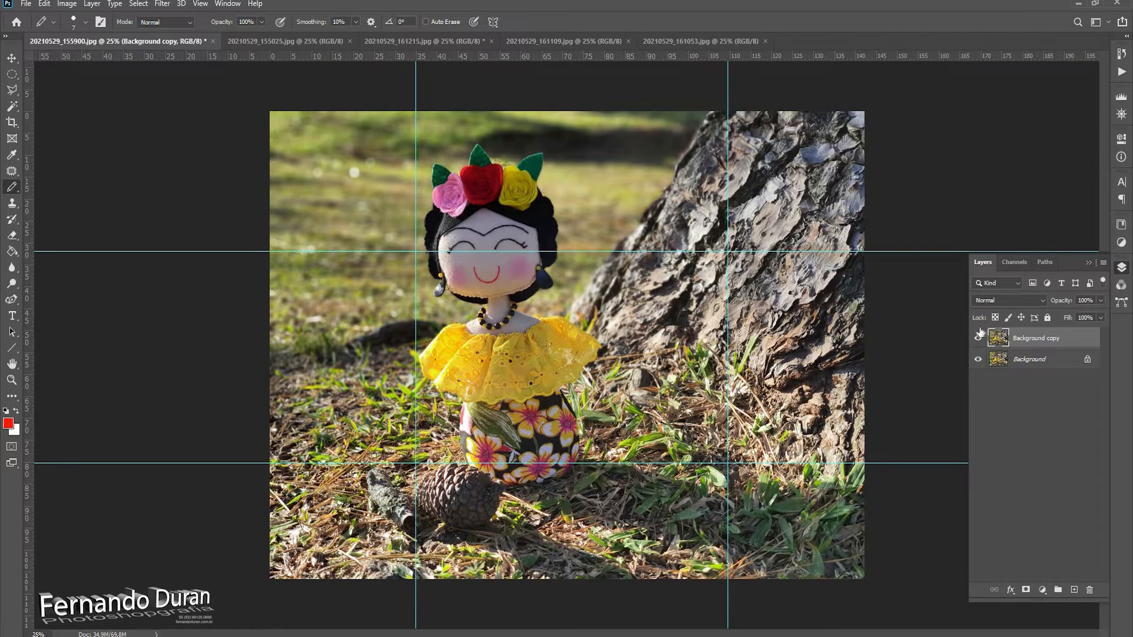
key("ctrl+z")
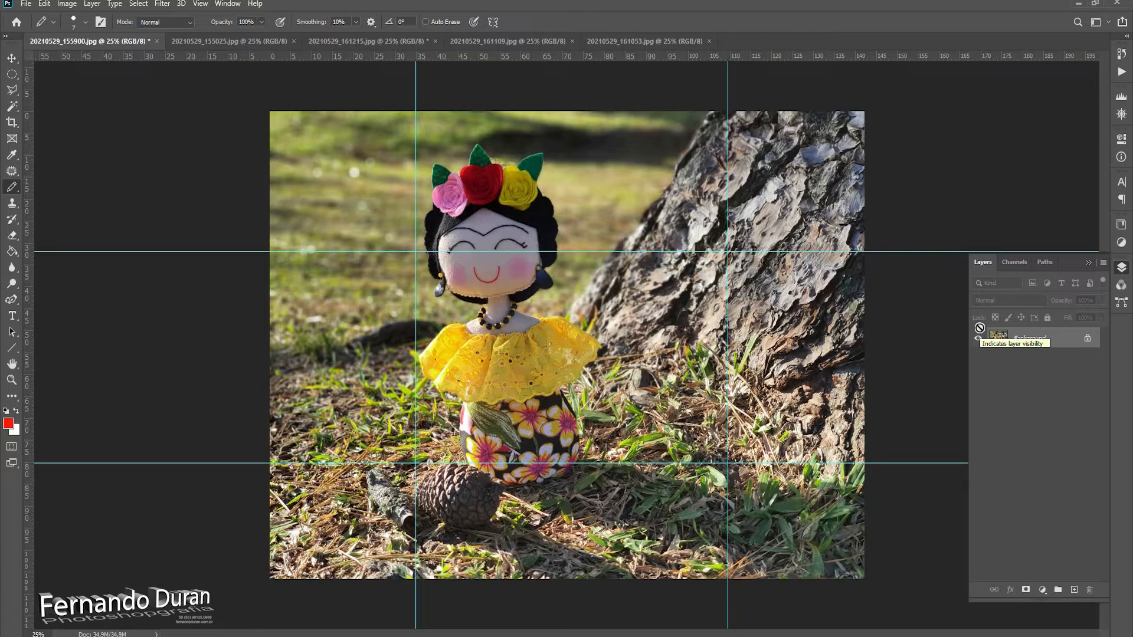
- Duplicate the Background layer to have a separate working copy above the original photo
key("ctrl+j")
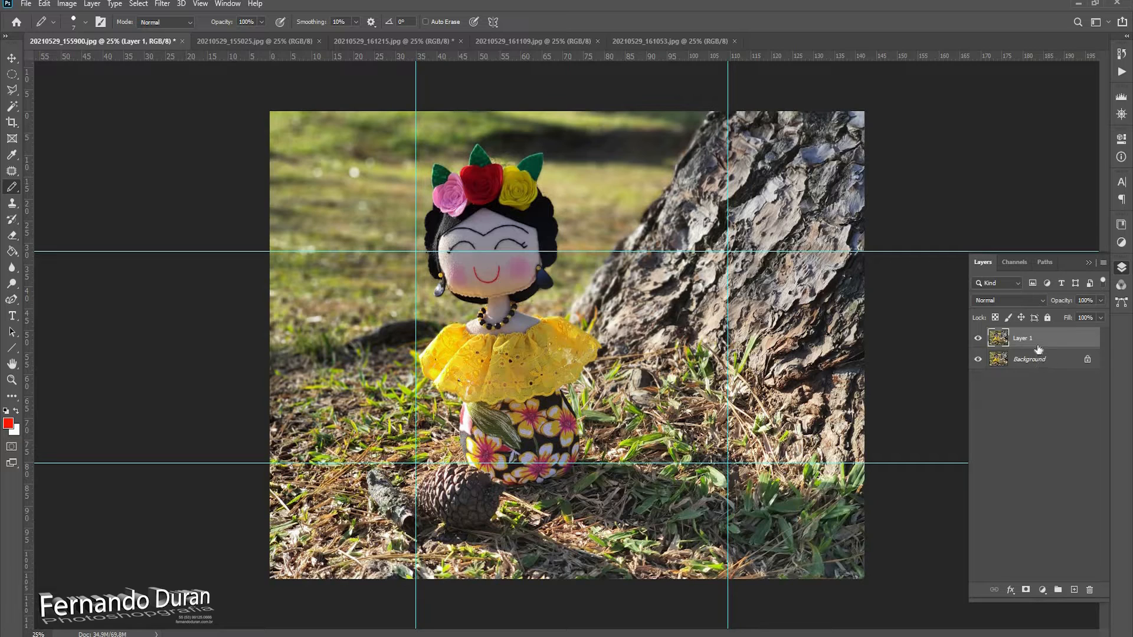
- Add a Curves adjustment layer, calculate its more accurate histogram and apply the automatic curve correction
left_click(1121, 243)
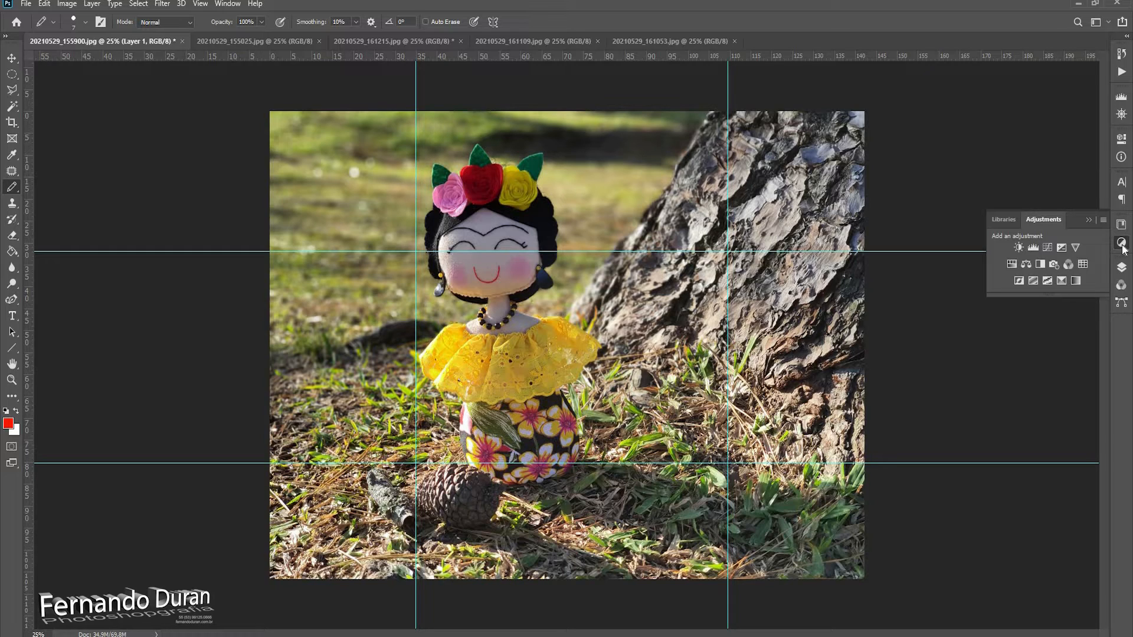
left_click(1048, 249)
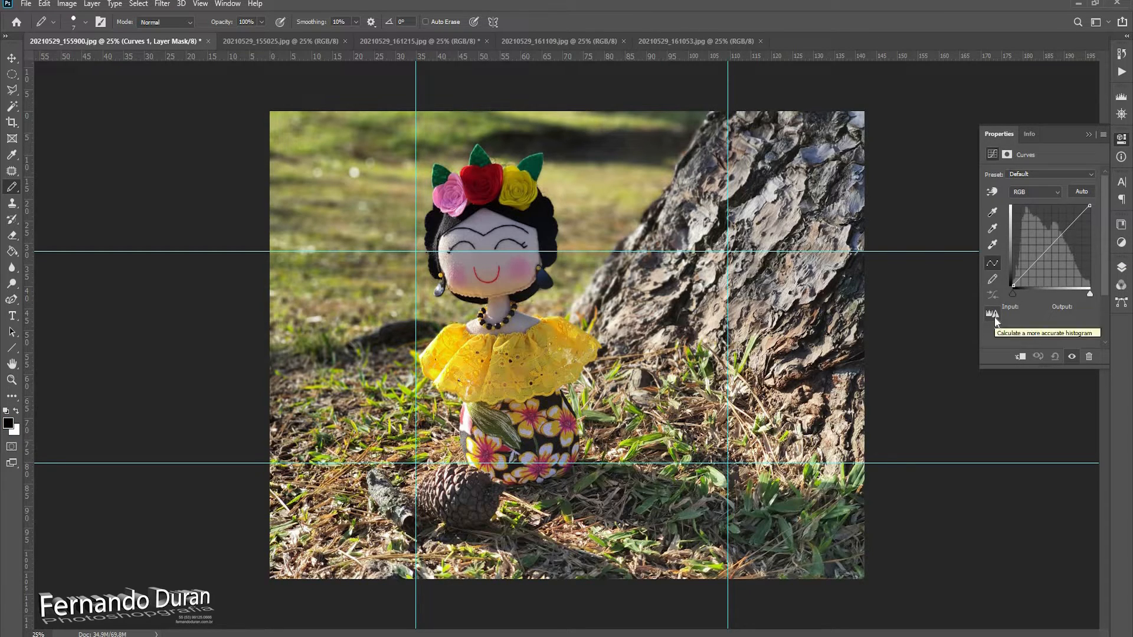
left_click(993, 315)
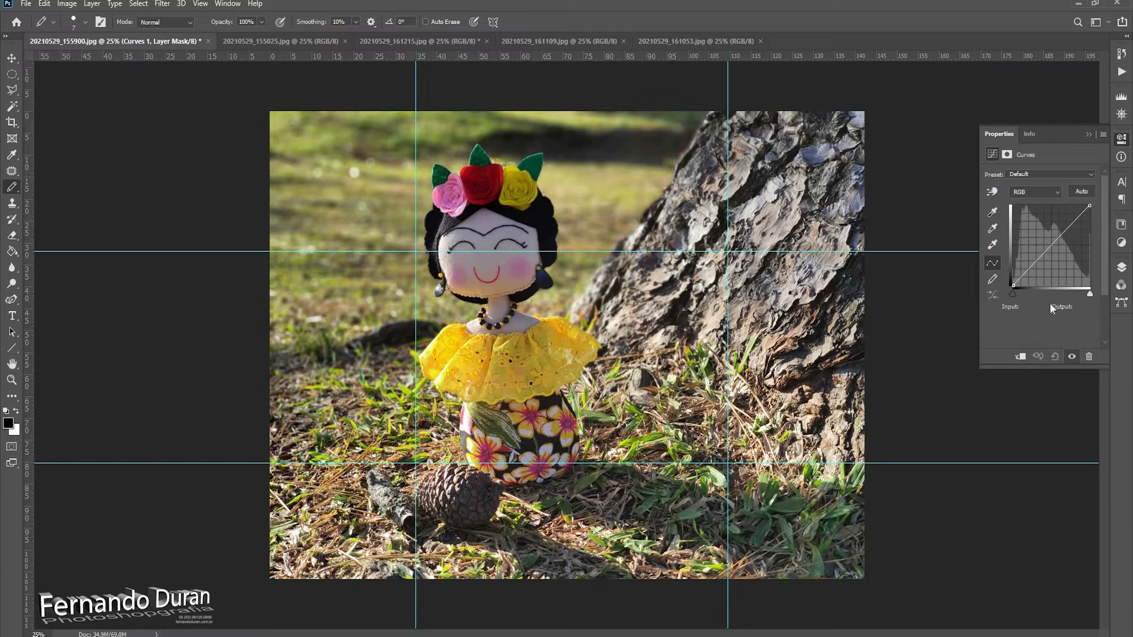
left_click(1083, 192)
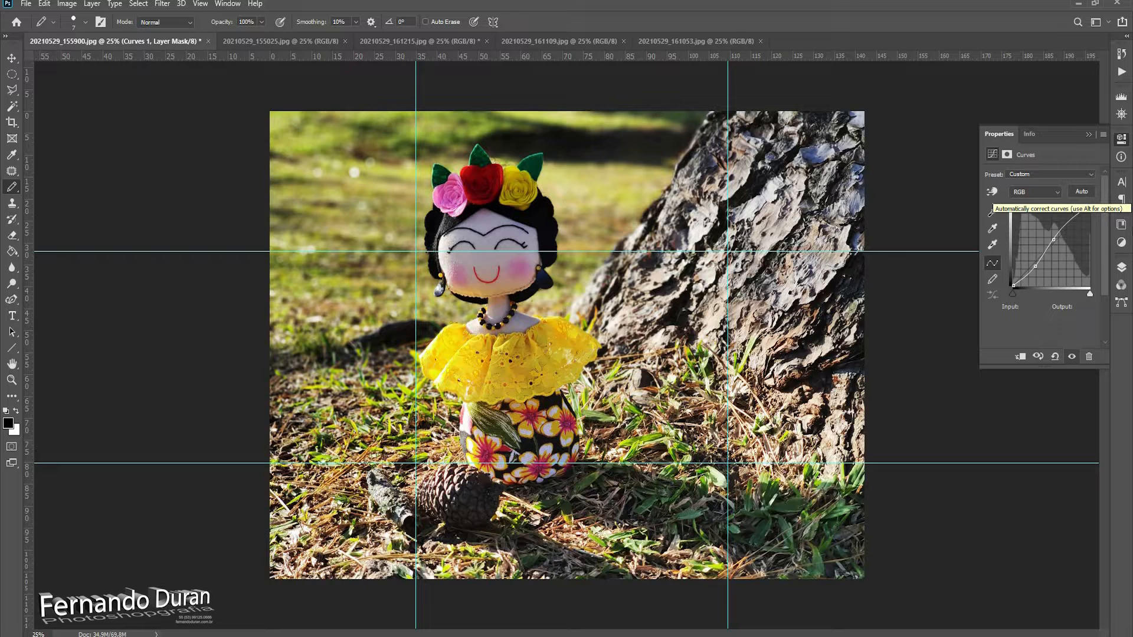
- Compare the photo with and without the Curves adjustment layer by hiding and showing it
left_click(1120, 268)
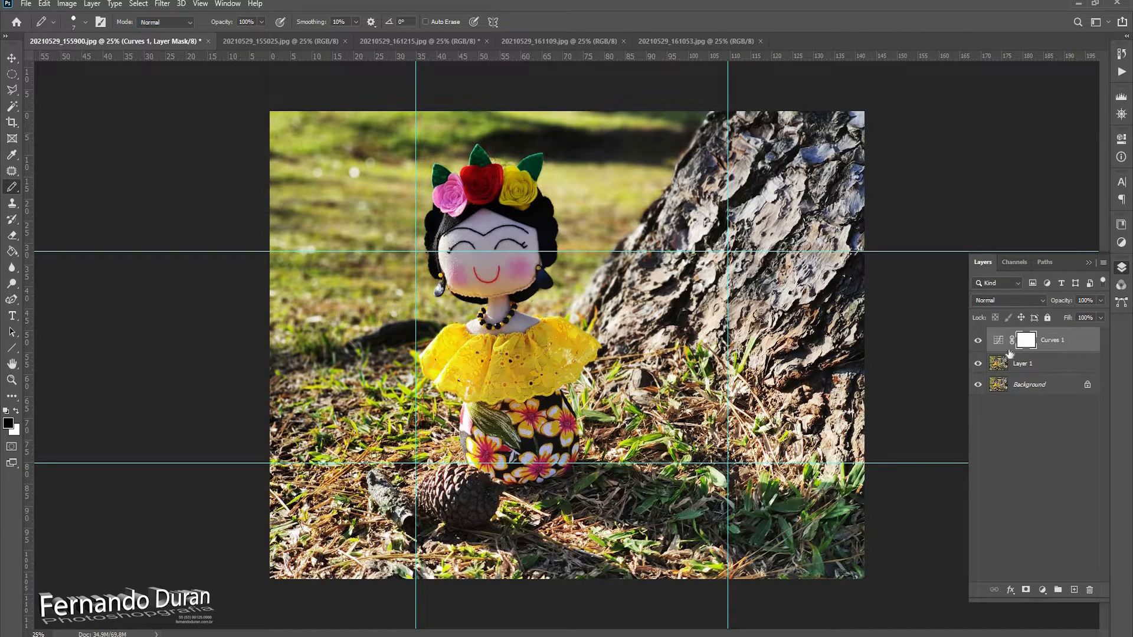
left_click(978, 342)
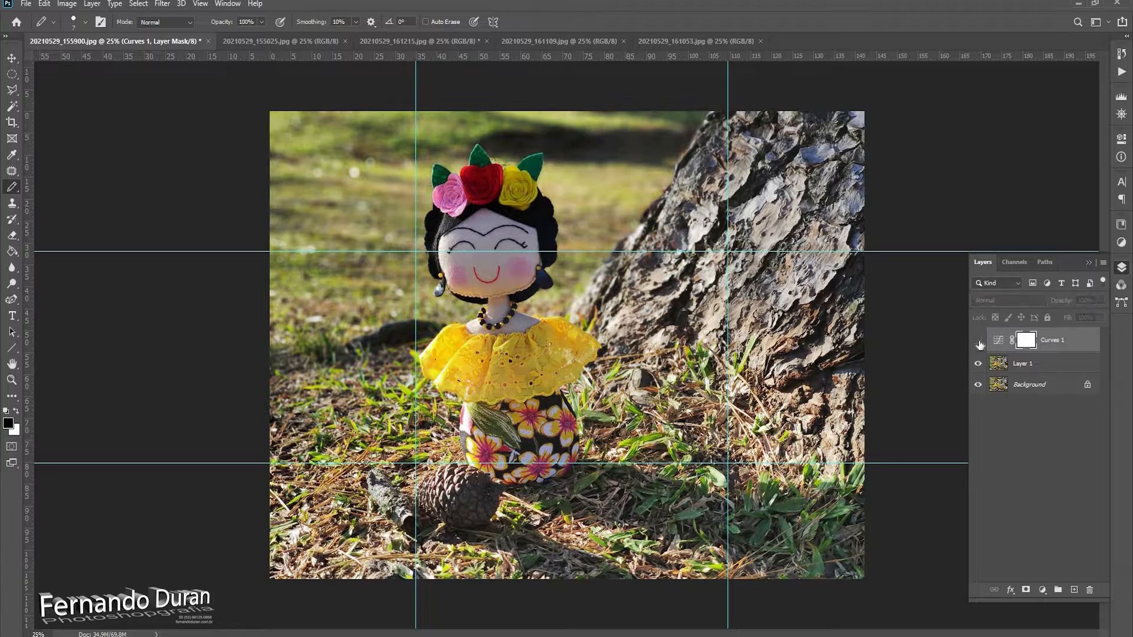
left_click(978, 341)
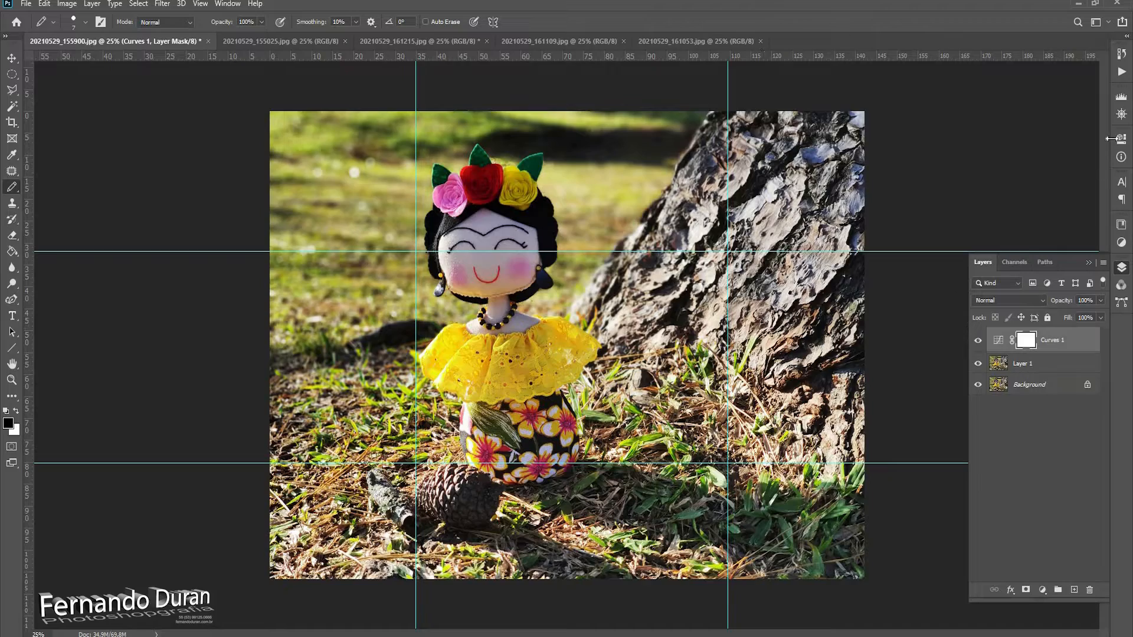
- Inspect the doll's head and upper body at 50% zoom, with the guides briefly hidden and shown again
left_click(1121, 114)
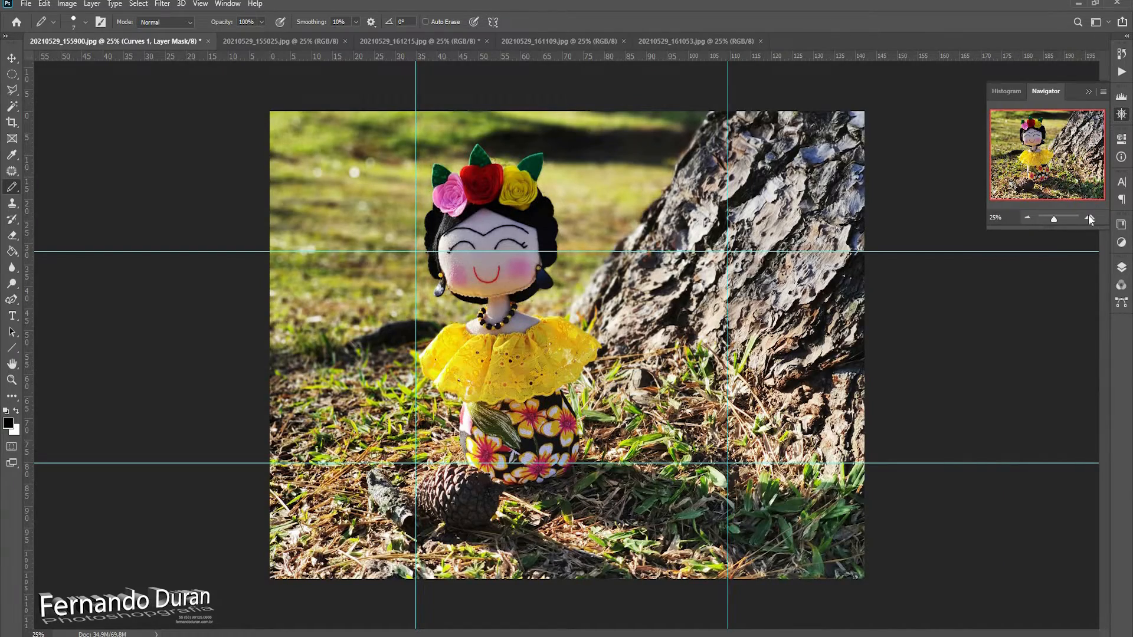
left_click(1088, 217)
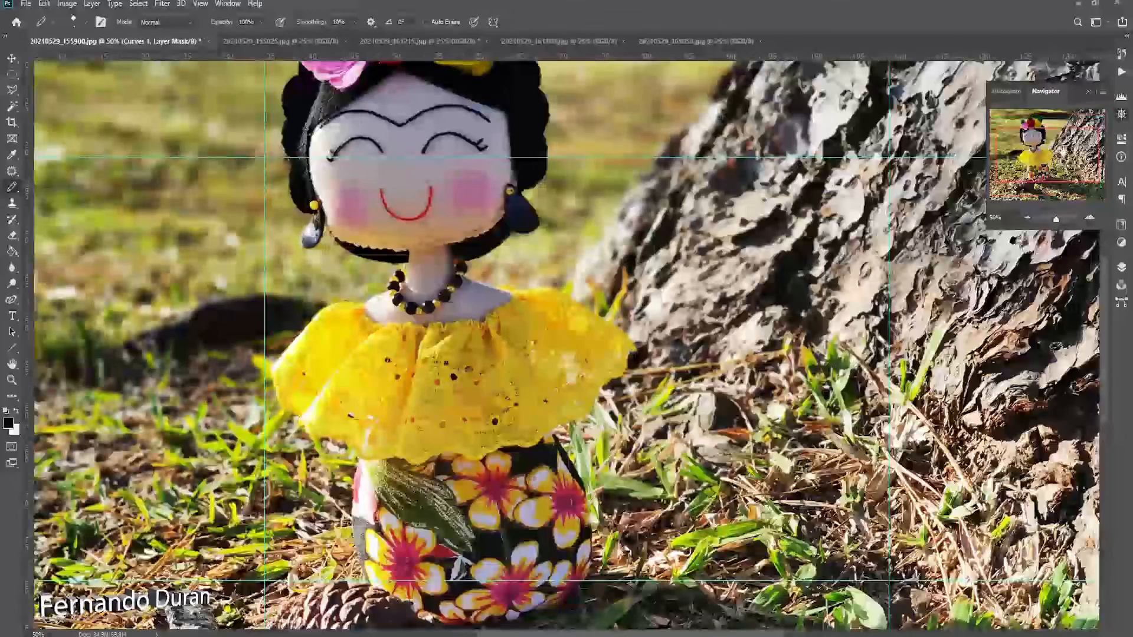
left_click_drag(1052, 152, 1045, 137)
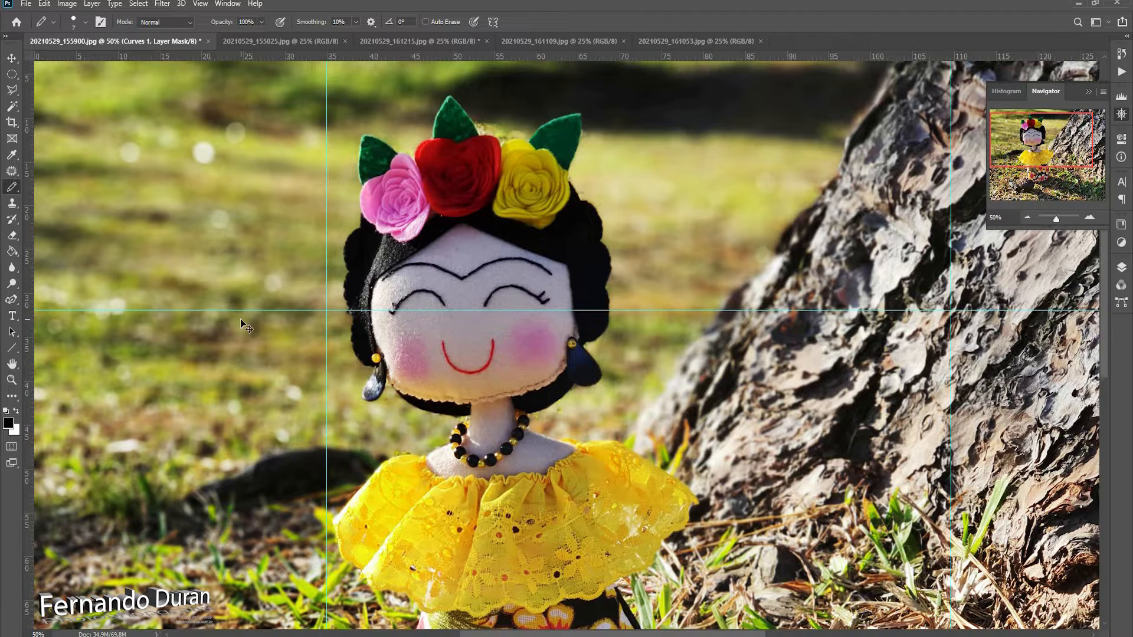
key("ctrl+semicolon")
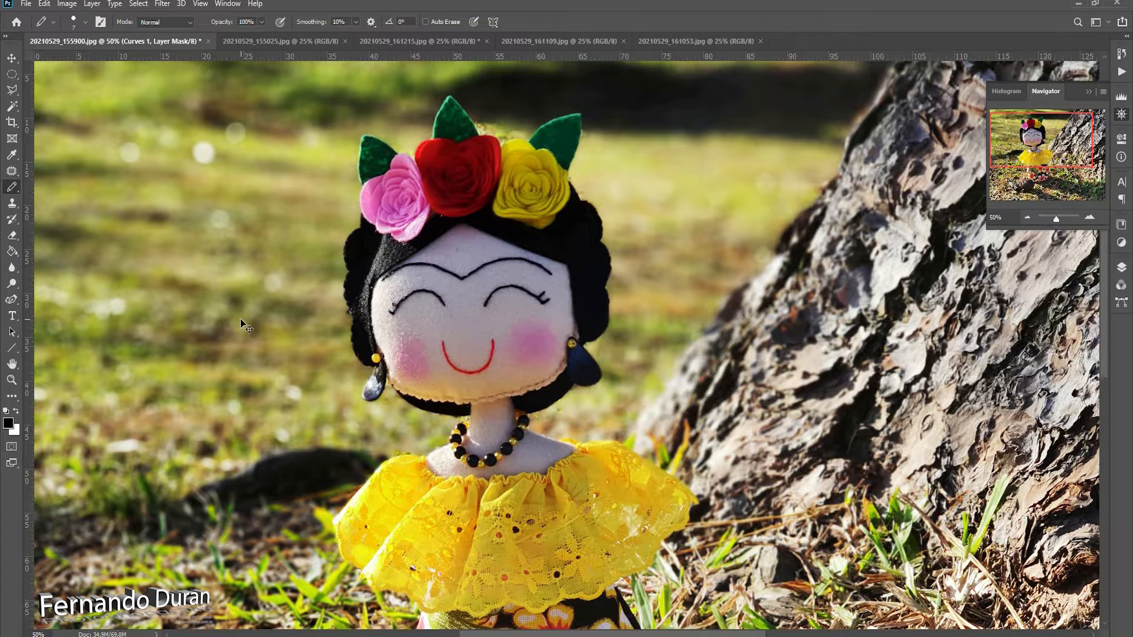
key("ctrl+semicolon")
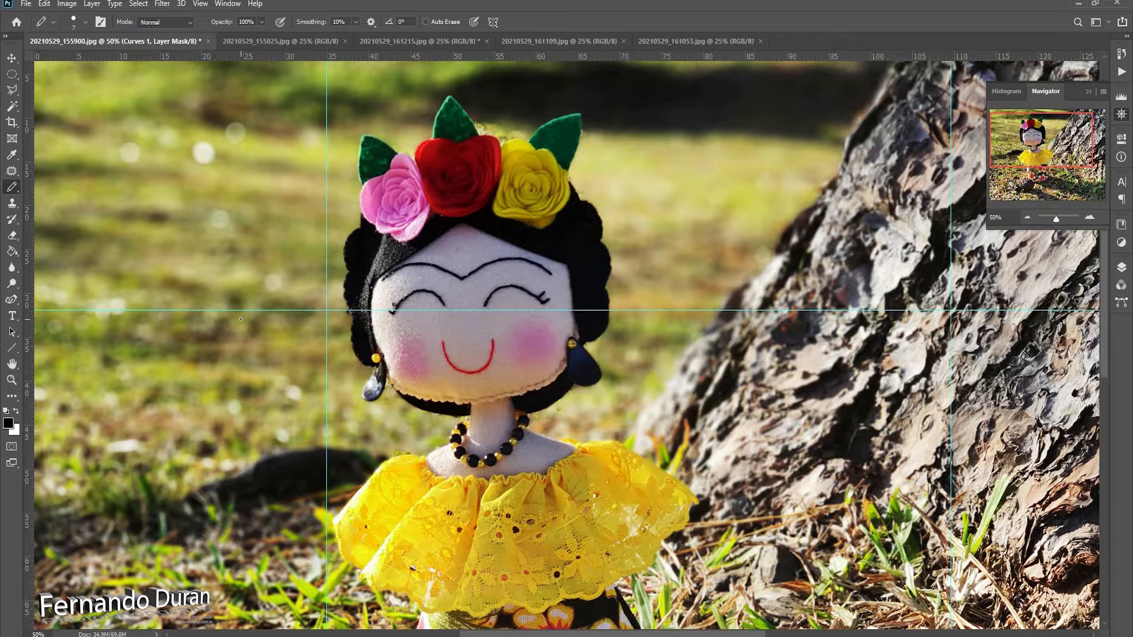
- Hide the composition guides over the doll photo
key("ctrl+semicolon")
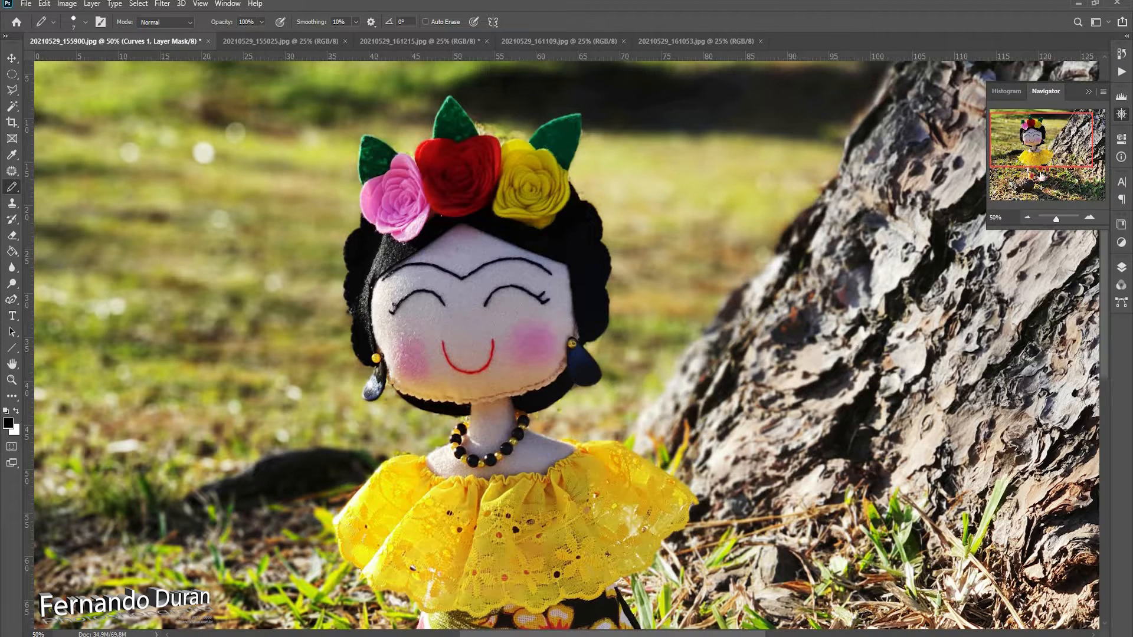
mouse_move(1025, 156)
left_mouse_down()
mouse_move(1015, 202)
mouse_move(1040, 177)
mouse_move(1032, 155)
left_mouse_up()
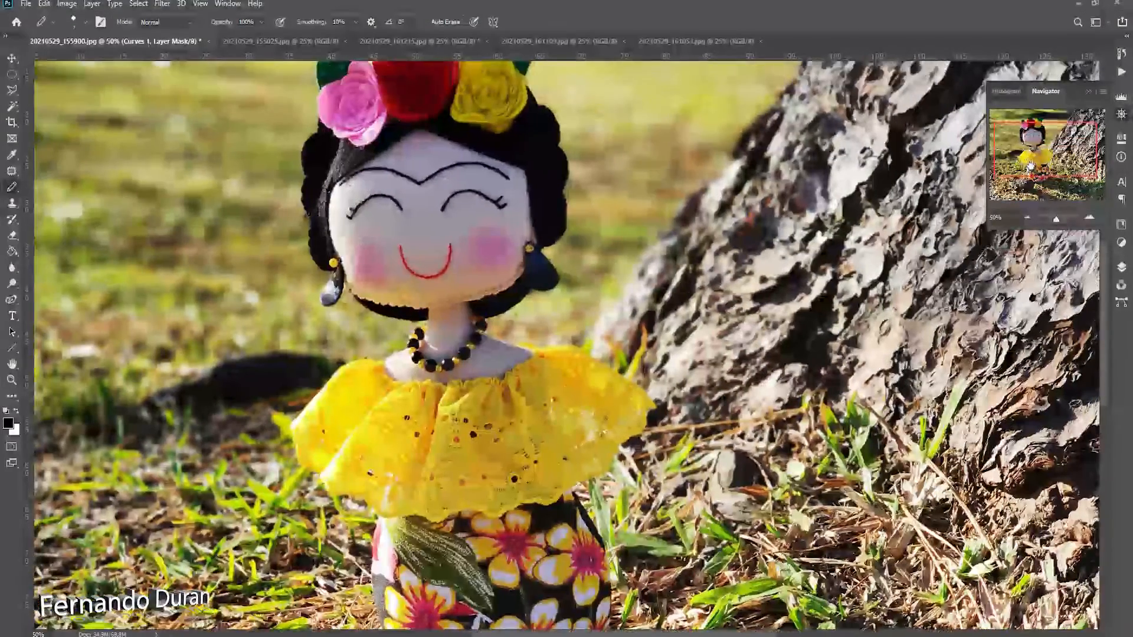
- Try the basic Sharpen filter with the Curves layer mask active and undo it
left_click(163, 5)
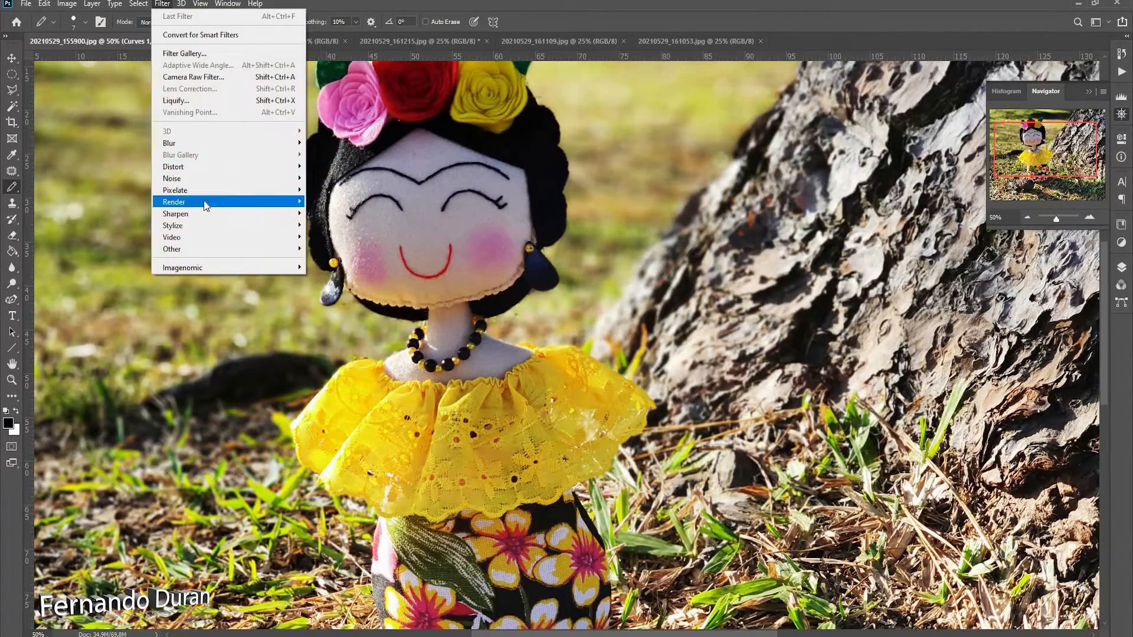
mouse_move(205, 213)
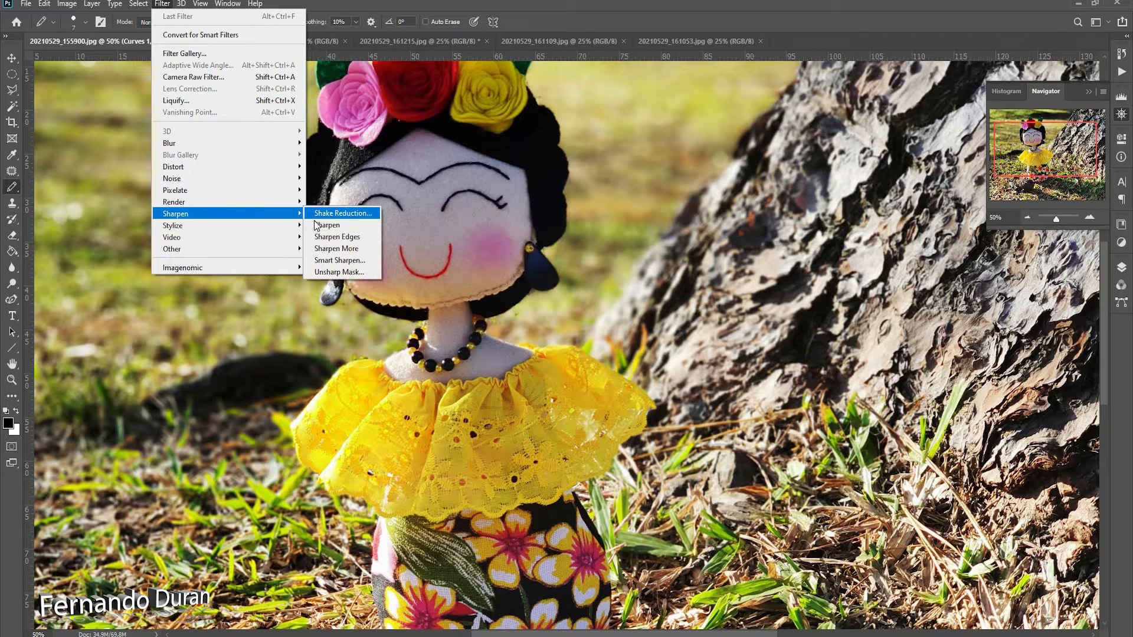
left_click(317, 226)
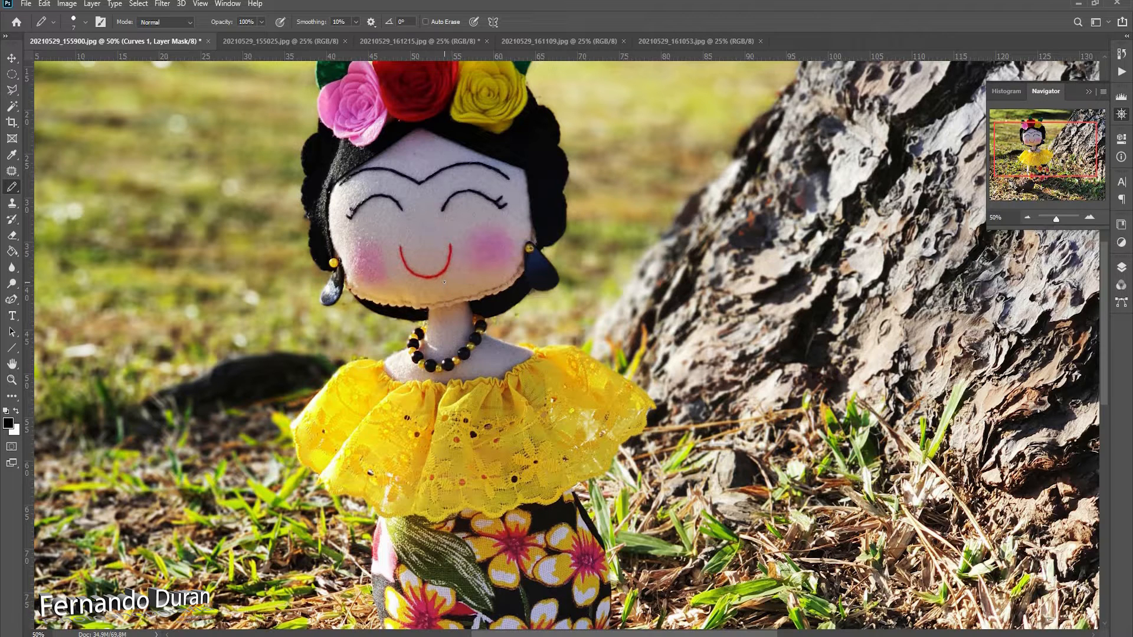
left_click(1121, 53)
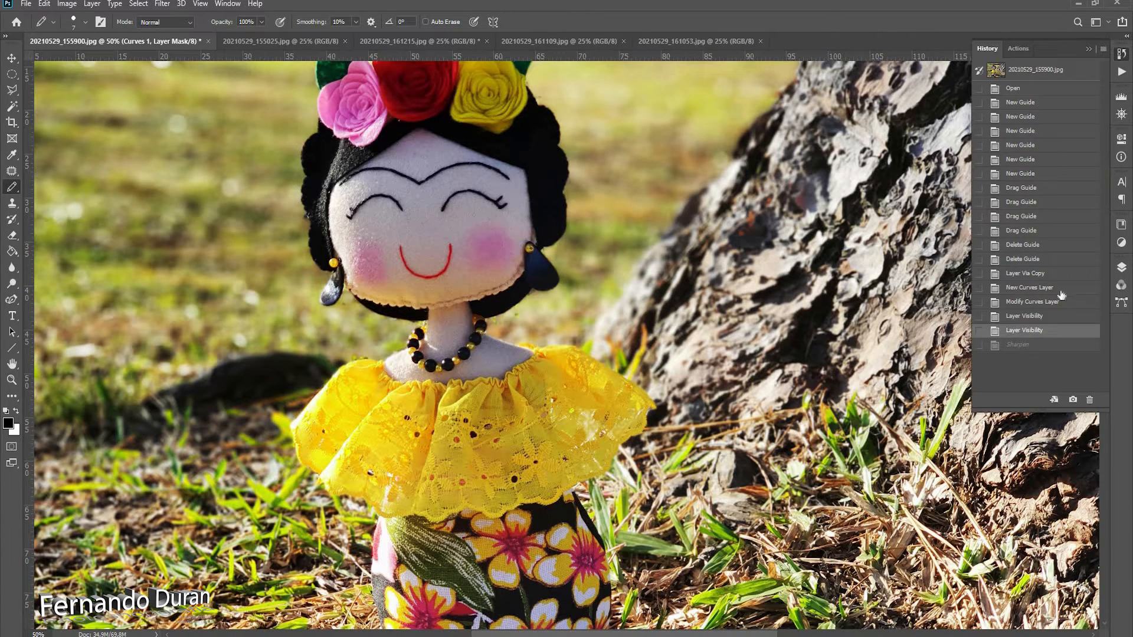
key("ctrl+z")
left_click(161, 5)
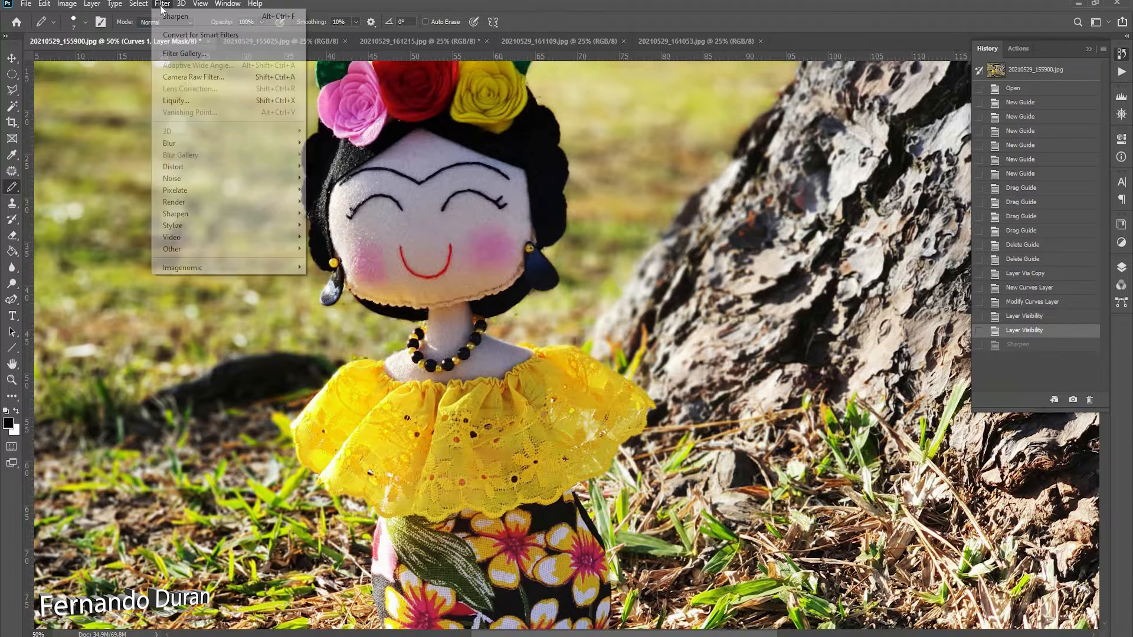
mouse_move(211, 214)
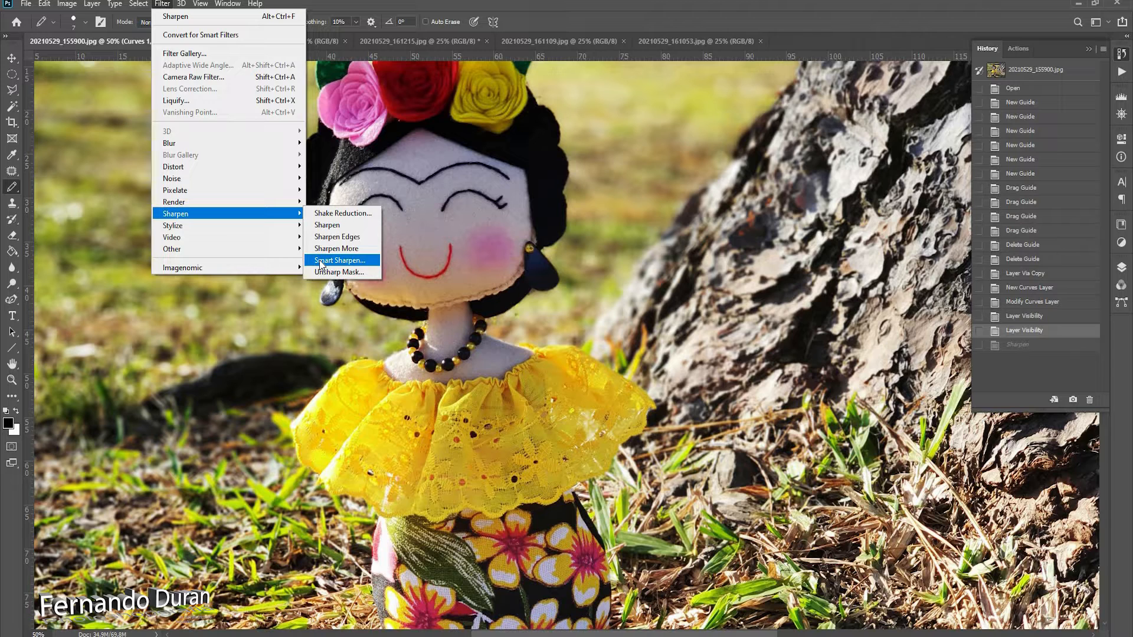
left_click(322, 264)
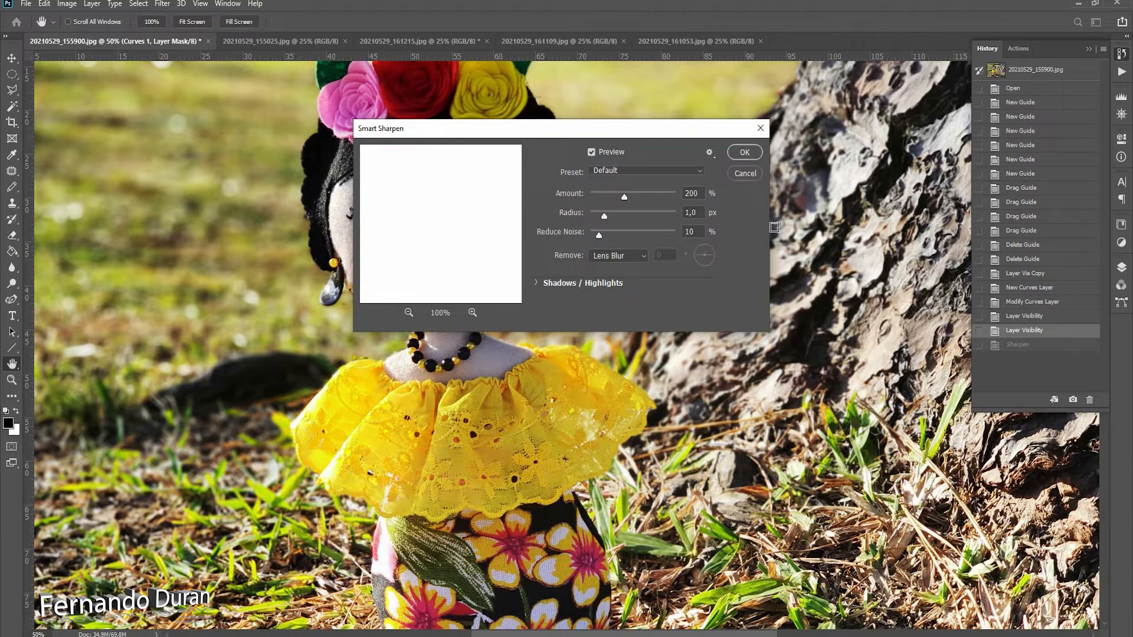
left_click(738, 175)
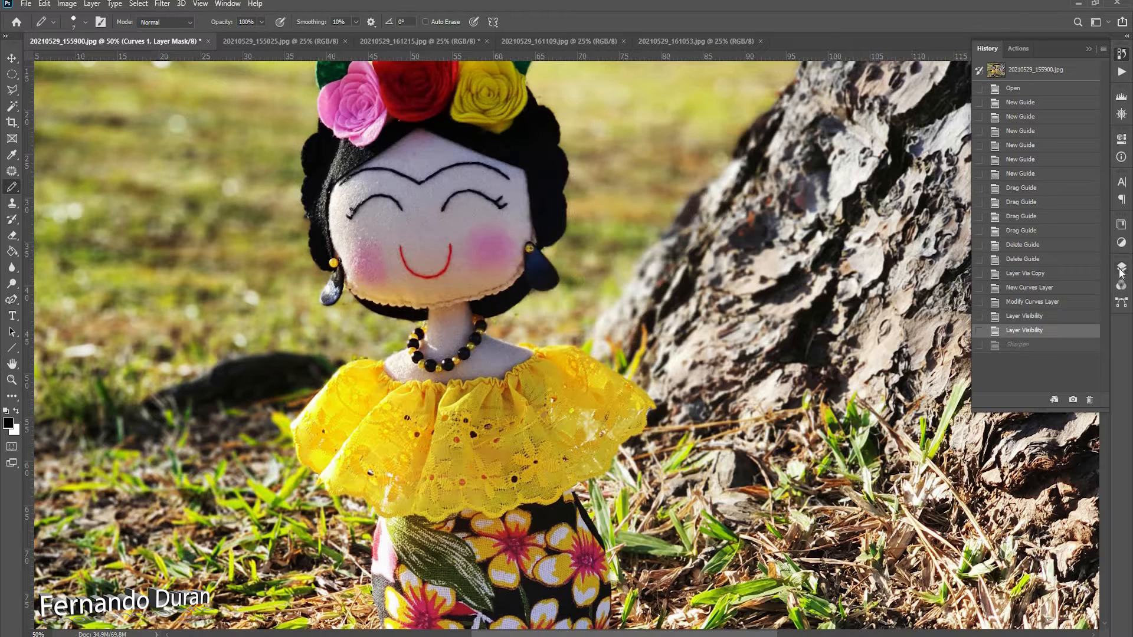
- Compare the photo with and without the Curves adjustment and make Layer 1 the active layer
left_click(1121, 271)
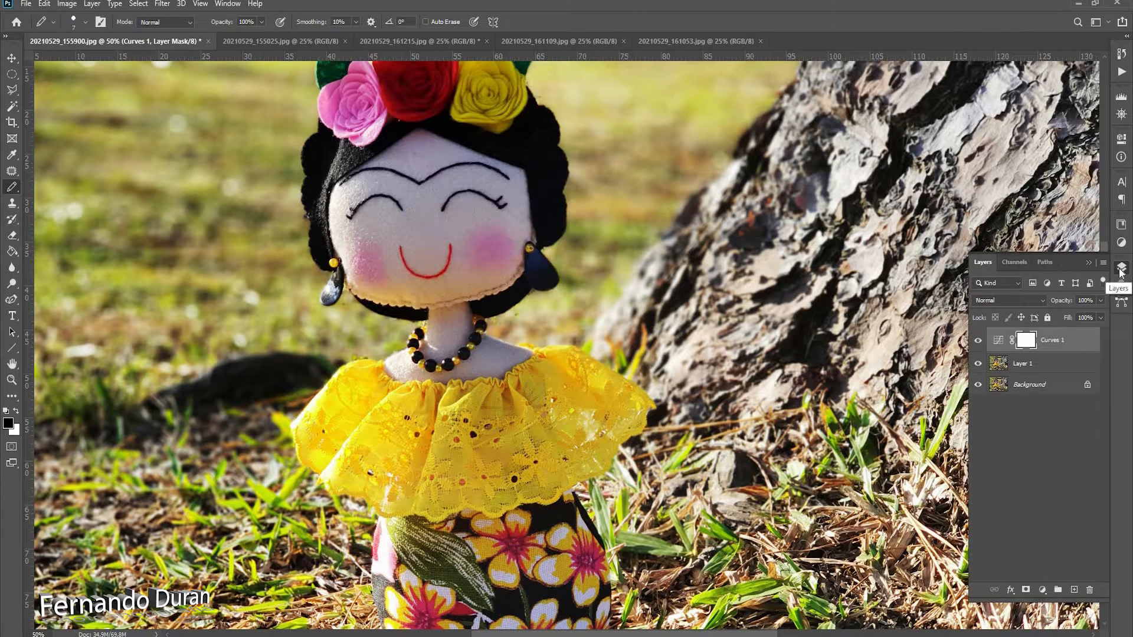
left_click(1027, 366)
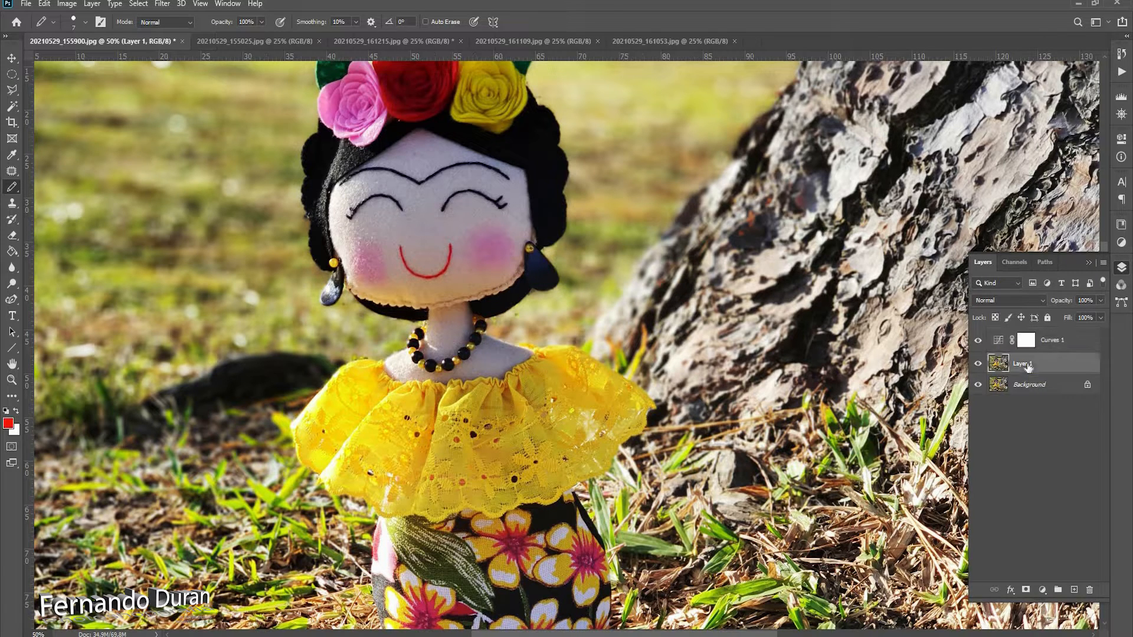
left_click(1064, 343)
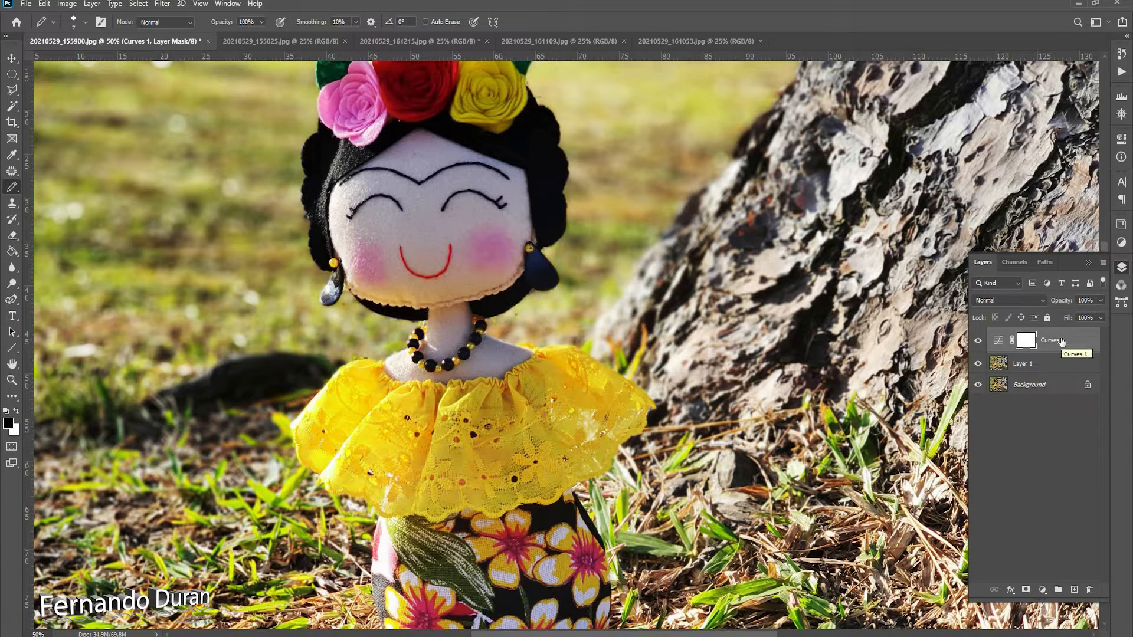
left_click(978, 342)
left_click(978, 343)
left_click(1033, 365)
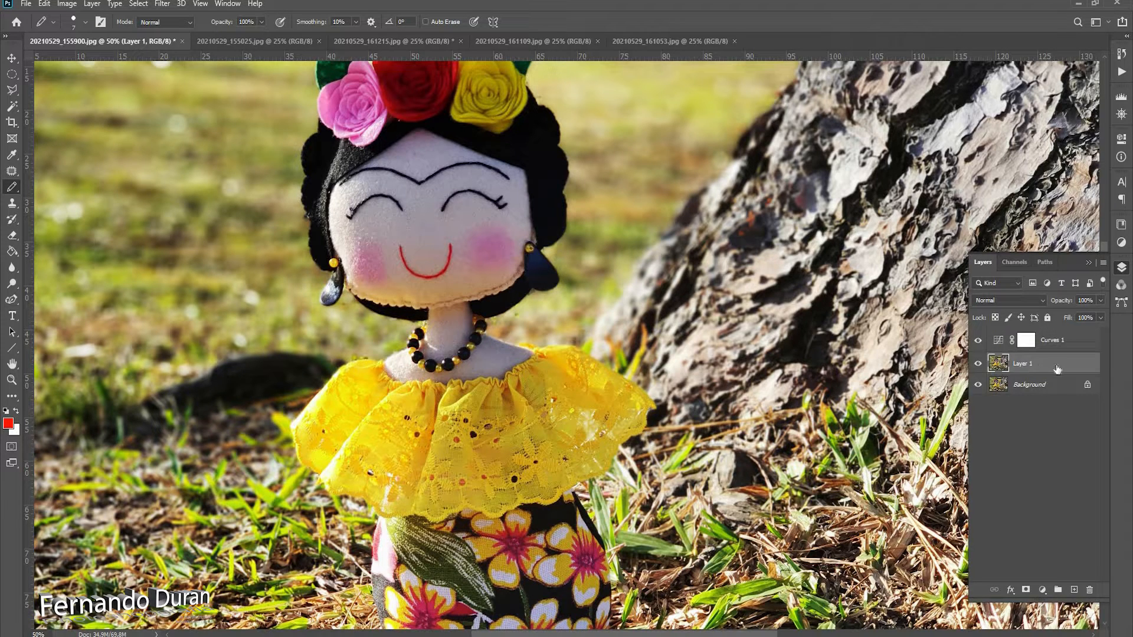
- Start the Smart Sharpen filter on Layer 1 and expand its Shadows and Highlights settings
left_click(162, 5)
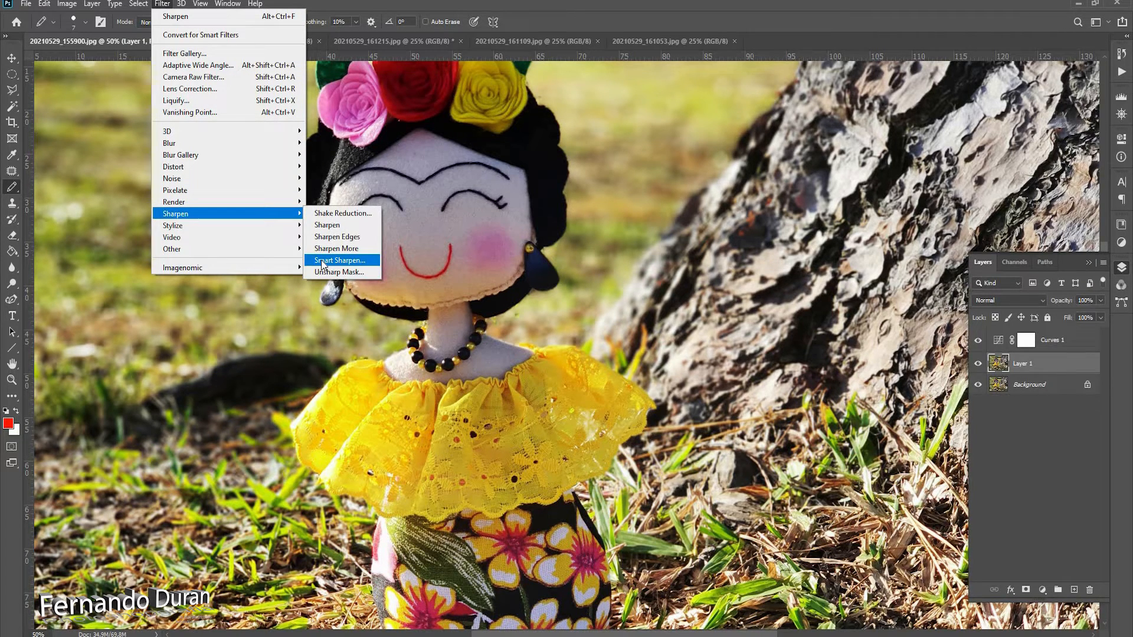
left_click(322, 261)
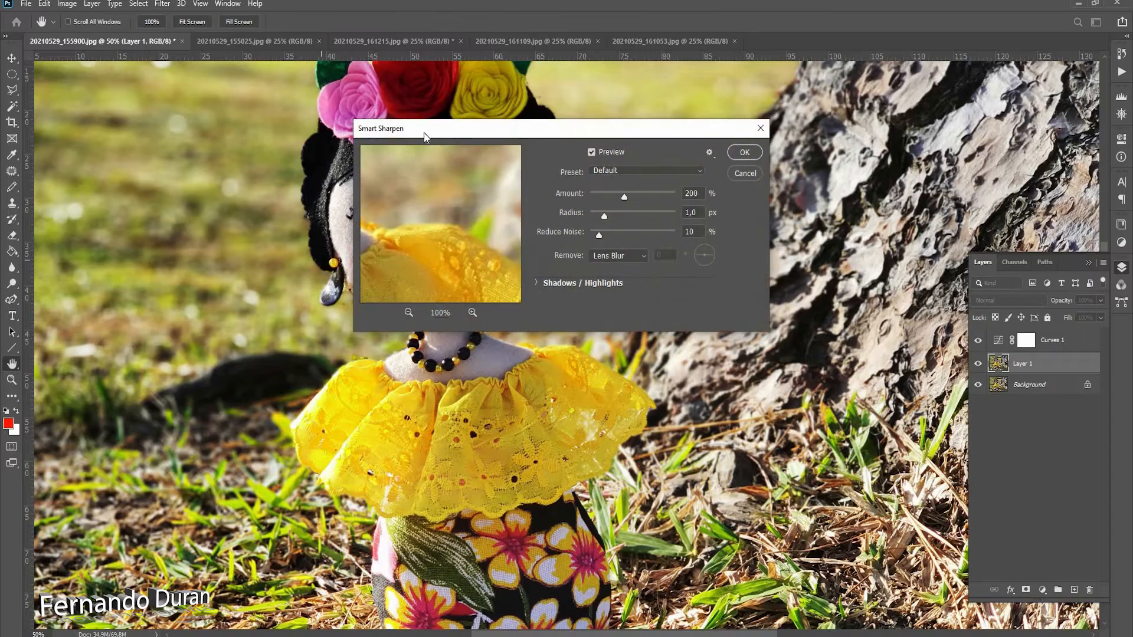
left_click_drag(424, 136, 665, 204)
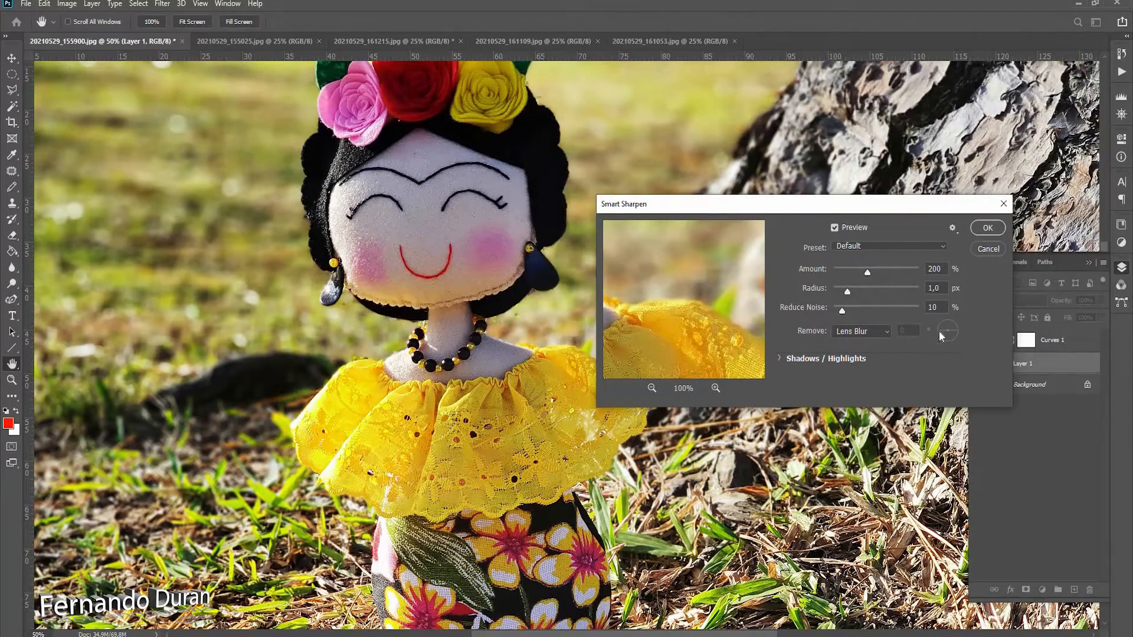
left_click(778, 359)
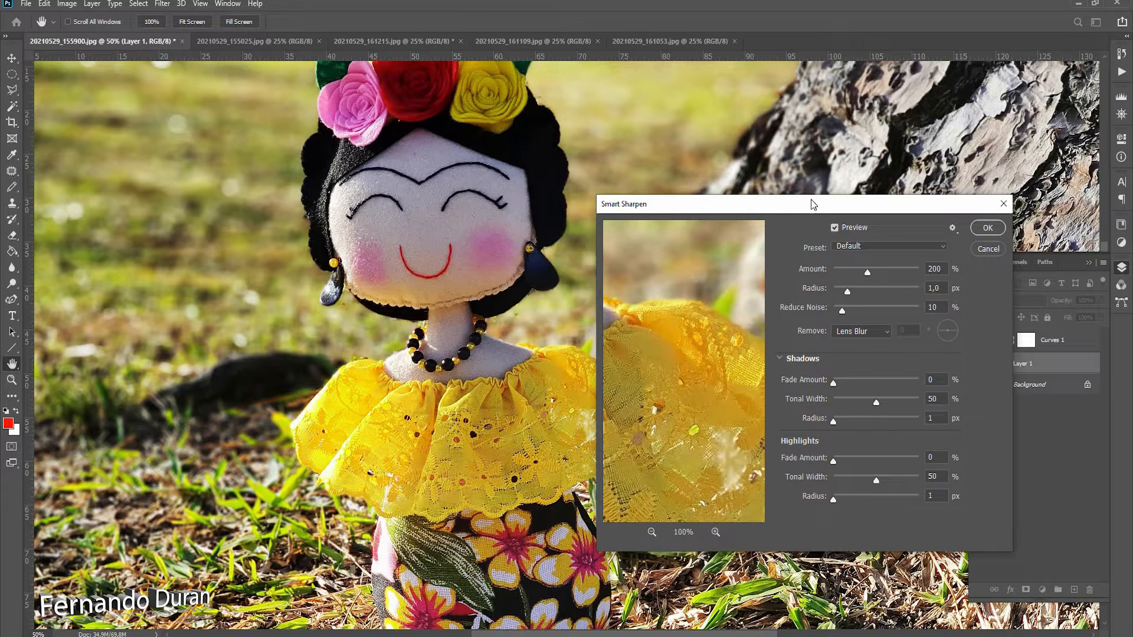
left_click_drag(812, 205, 822, 120)
- Examine the doll's face, bead necklace and lace blouse at 100% in the Smart Sharpen preview
left_click_drag(678, 270, 756, 361)
left_click_drag(644, 273, 748, 354)
left_click_drag(724, 294, 734, 321)
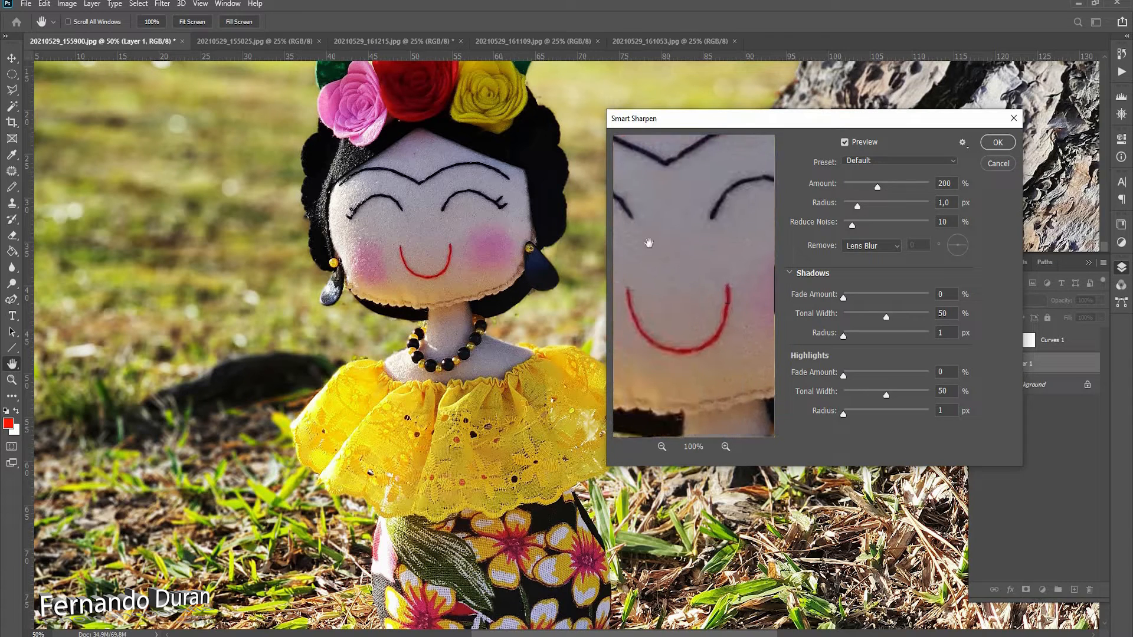
left_click_drag(651, 240, 688, 223)
left_click_drag(733, 366, 668, 224)
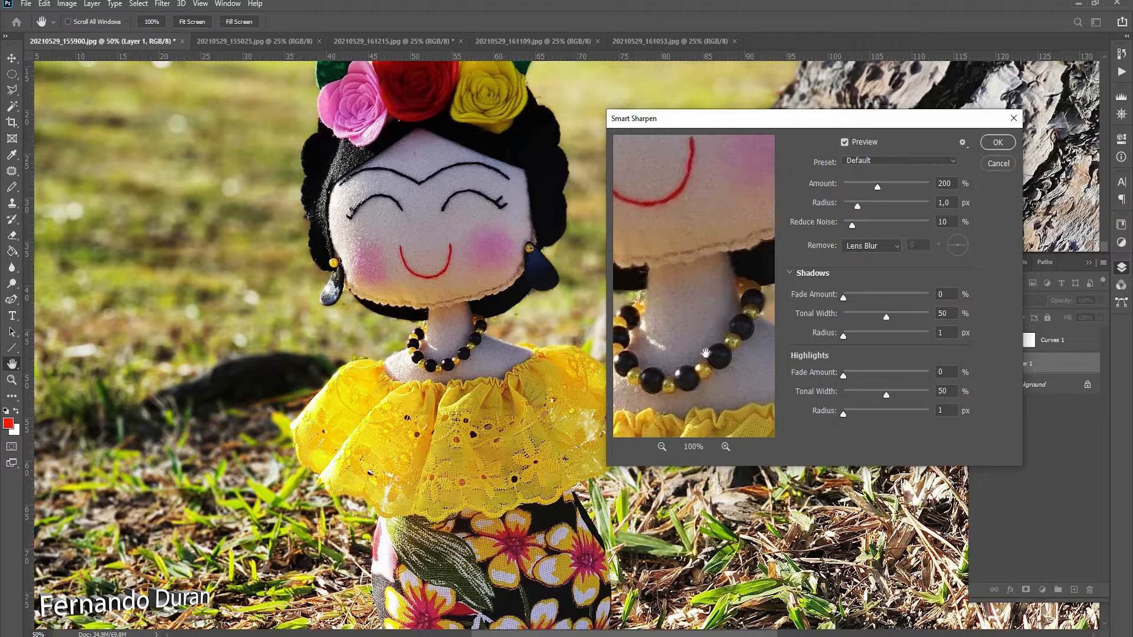
left_click_drag(672, 377, 667, 218)
left_click_drag(658, 372, 651, 220)
left_click_drag(651, 296, 720, 300)
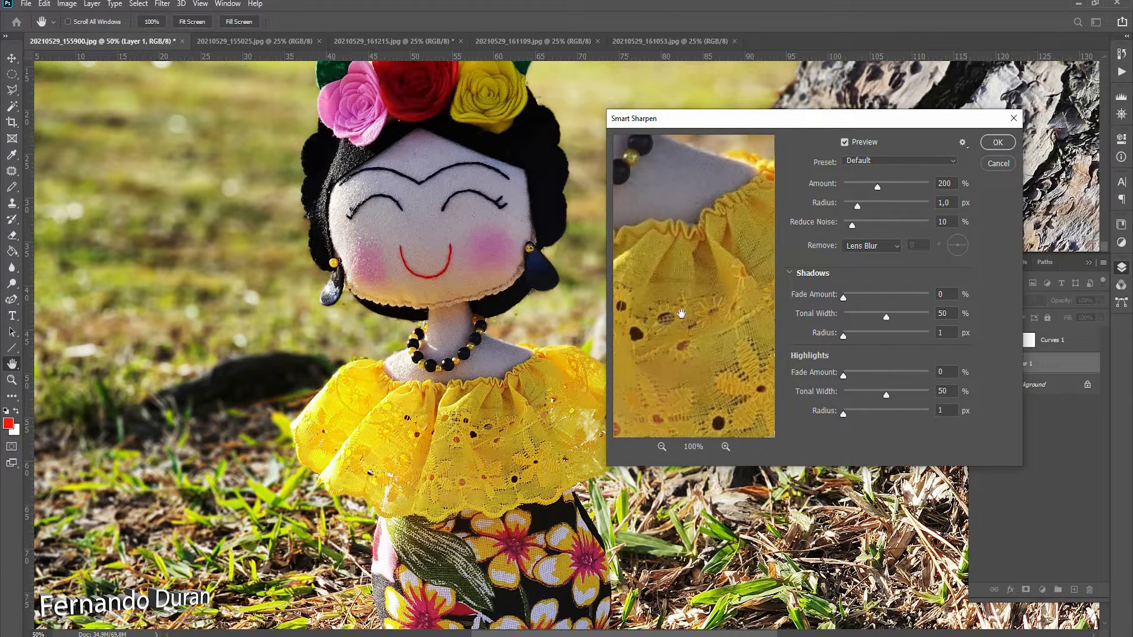
left_click_drag(649, 326, 694, 315)
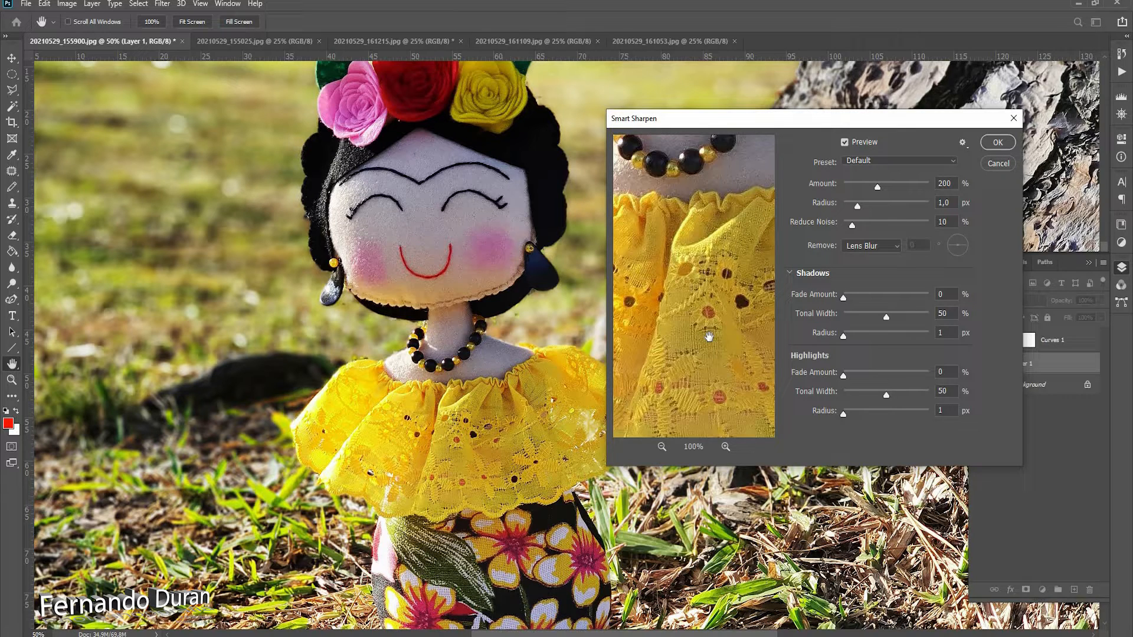
mouse_move(720, 321)
left_mouse_down()
mouse_move(709, 332)
mouse_move(718, 335)
left_mouse_up()
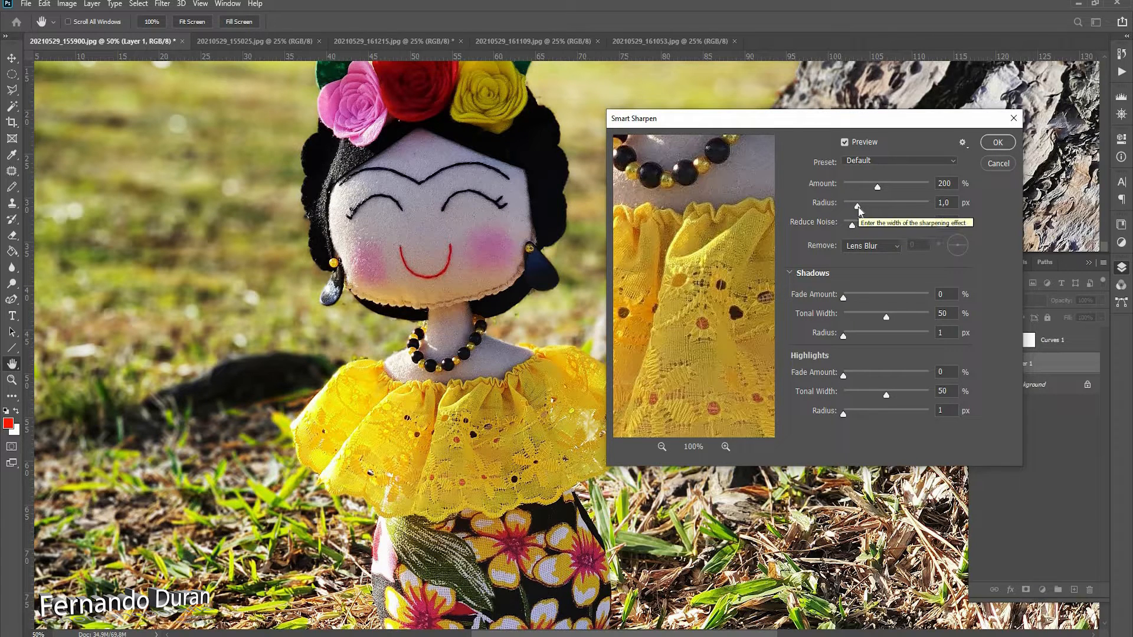
- Set the sharpening radius to 1,3 px, the shadows' tonal width to 60% and the highlights' tonal width to 39%
left_click_drag(858, 207, 861, 206)
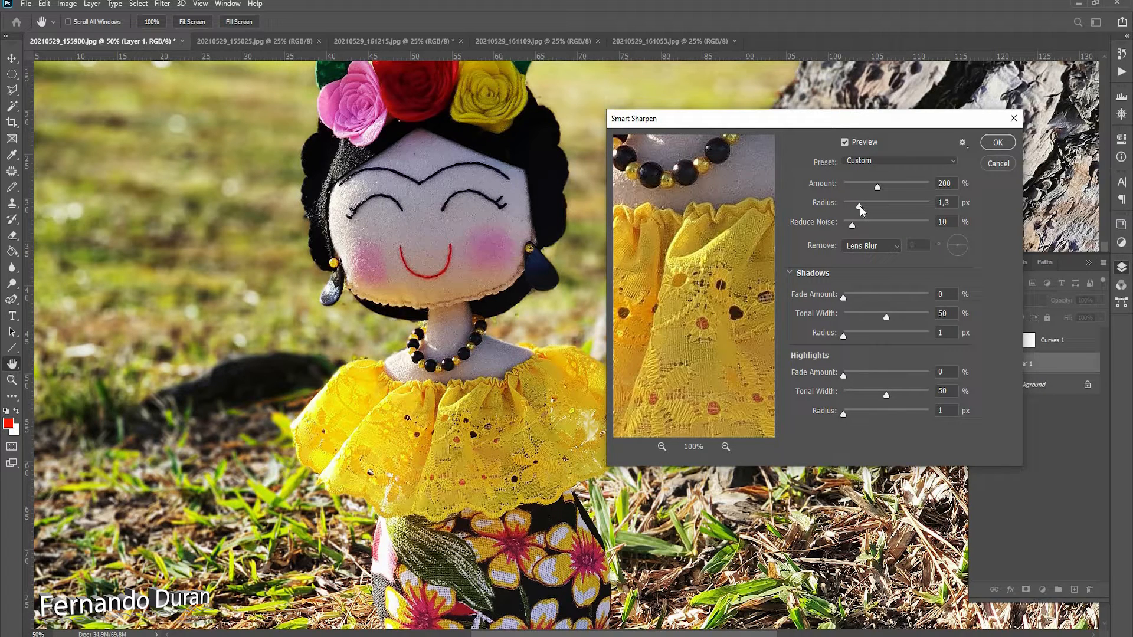
left_click(859, 206)
left_click(887, 318)
left_click_drag(893, 317, 896, 318)
left_click_drag(885, 394, 879, 394)
- Check the sharpening preview along the blouse's lace edge, the necklace and the doll's face
left_click_drag(653, 296, 730, 308)
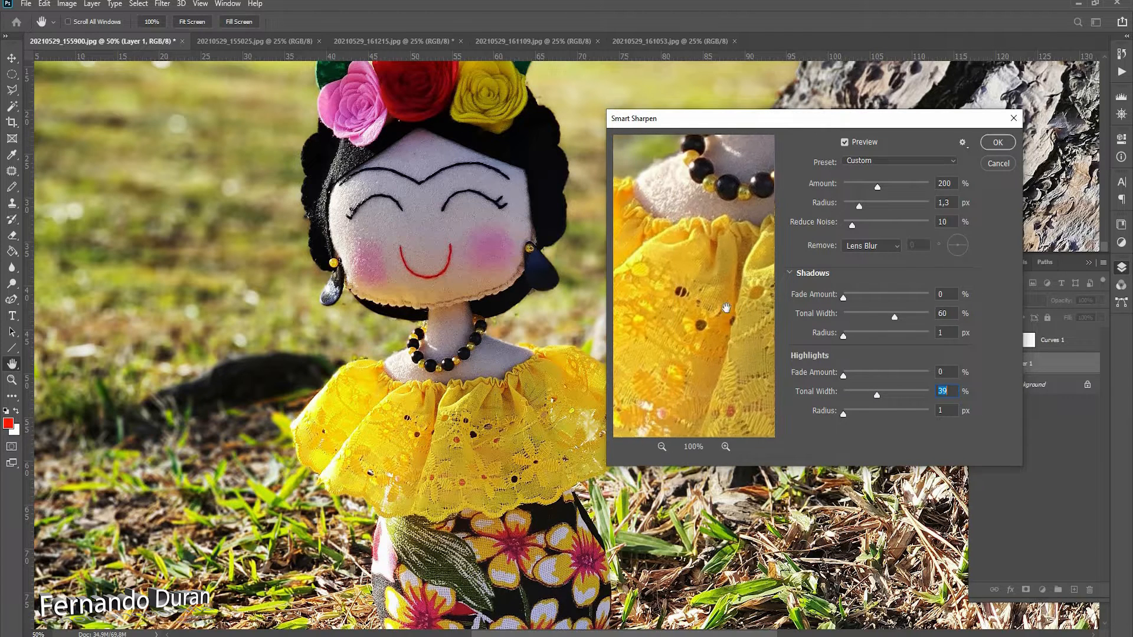
left_click_drag(642, 268, 724, 313)
left_click_drag(643, 301, 730, 280)
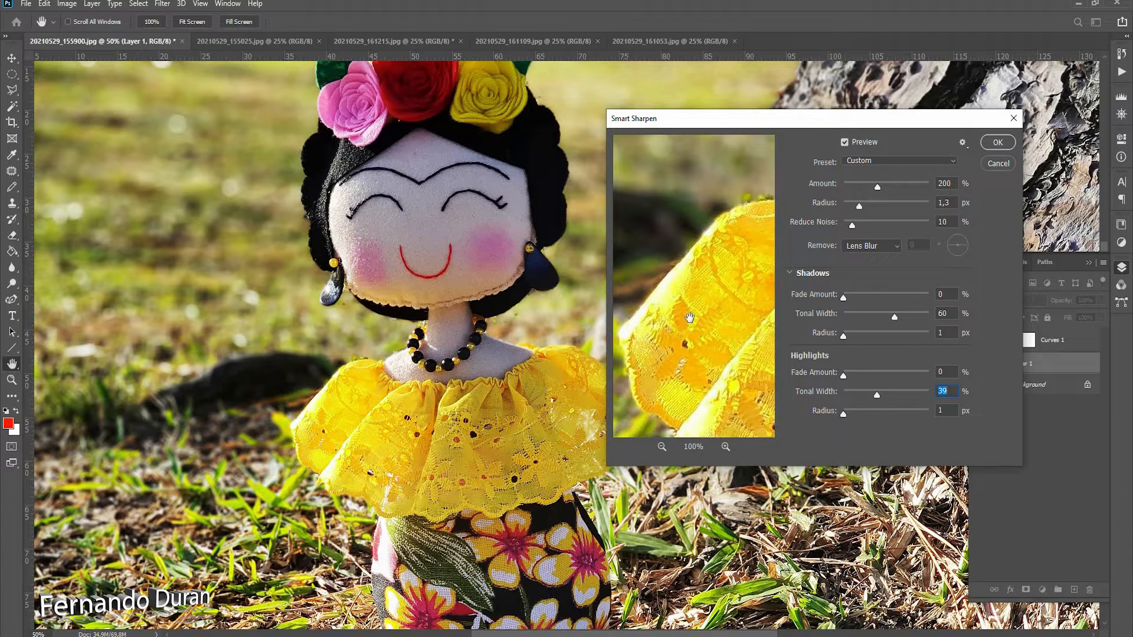
left_click_drag(654, 315, 657, 291)
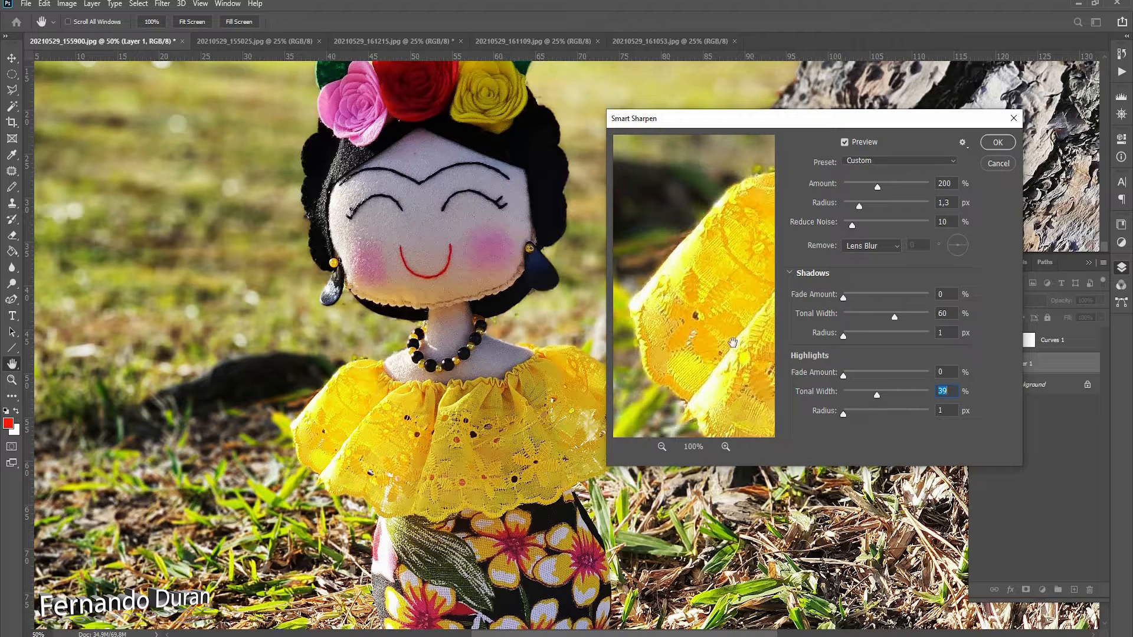
left_click_drag(703, 300, 701, 313)
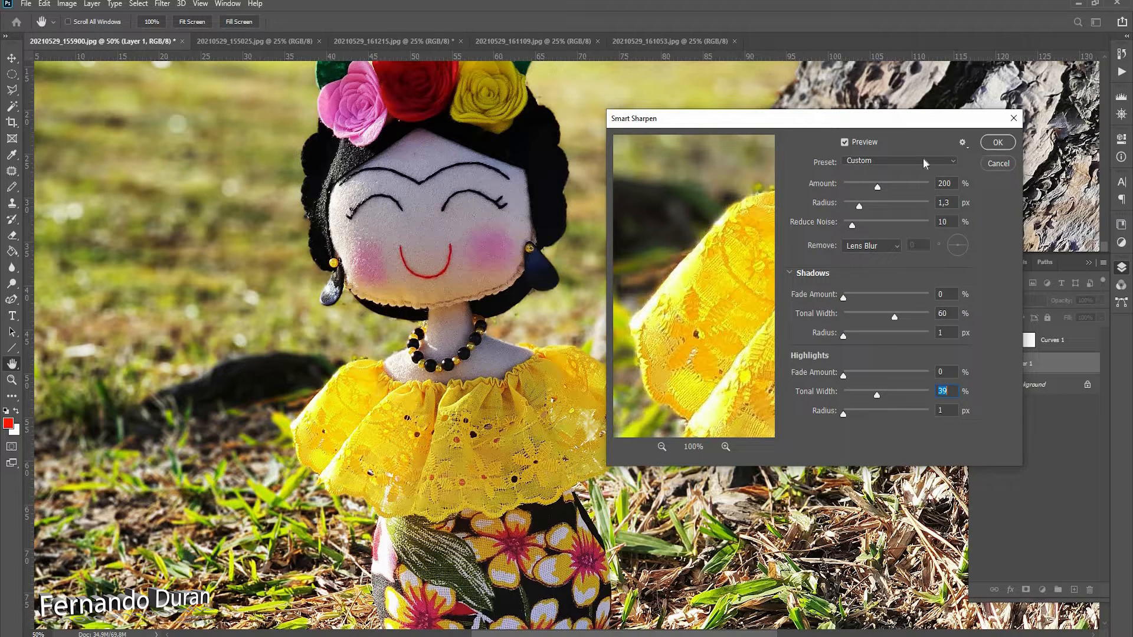
left_click_drag(685, 265, 639, 315)
left_click_drag(721, 212, 653, 385)
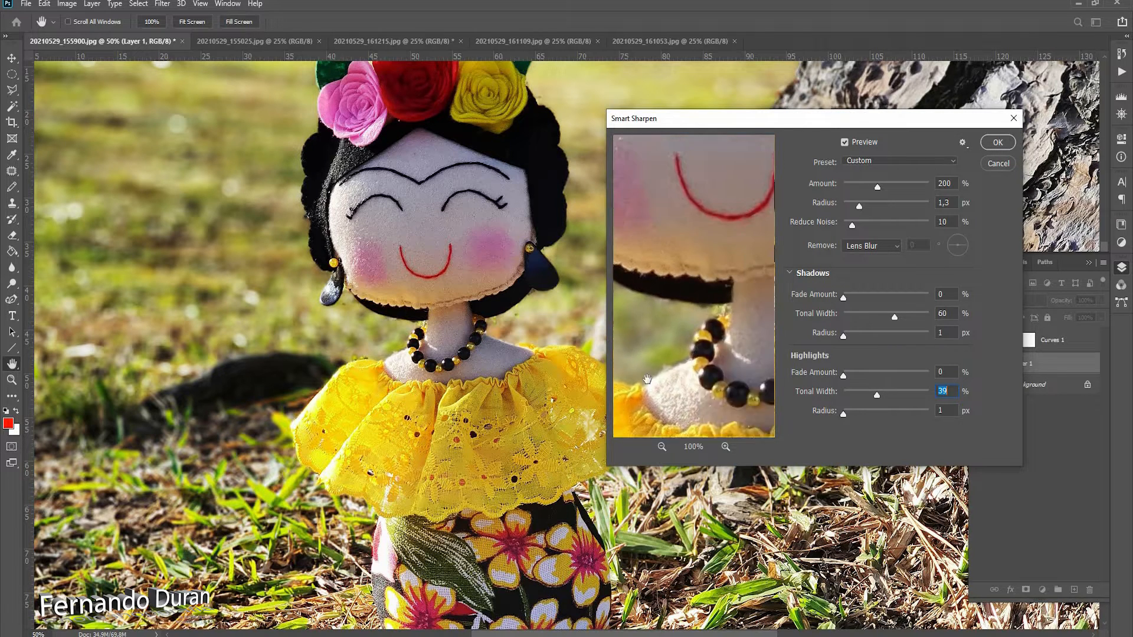
left_click_drag(679, 200, 698, 351)
left_click_drag(696, 236, 695, 286)
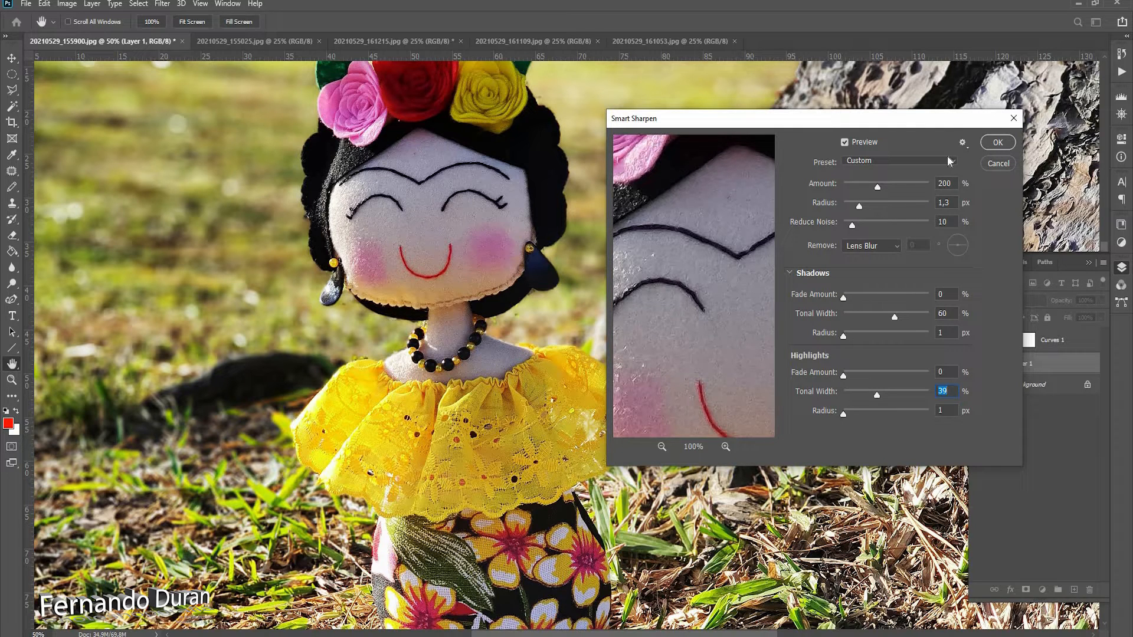
- Raise the Smart Sharpen amount to 224% and apply the filter to Layer 1
left_click_drag(877, 188, 883, 189)
left_click_drag(685, 264, 710, 268)
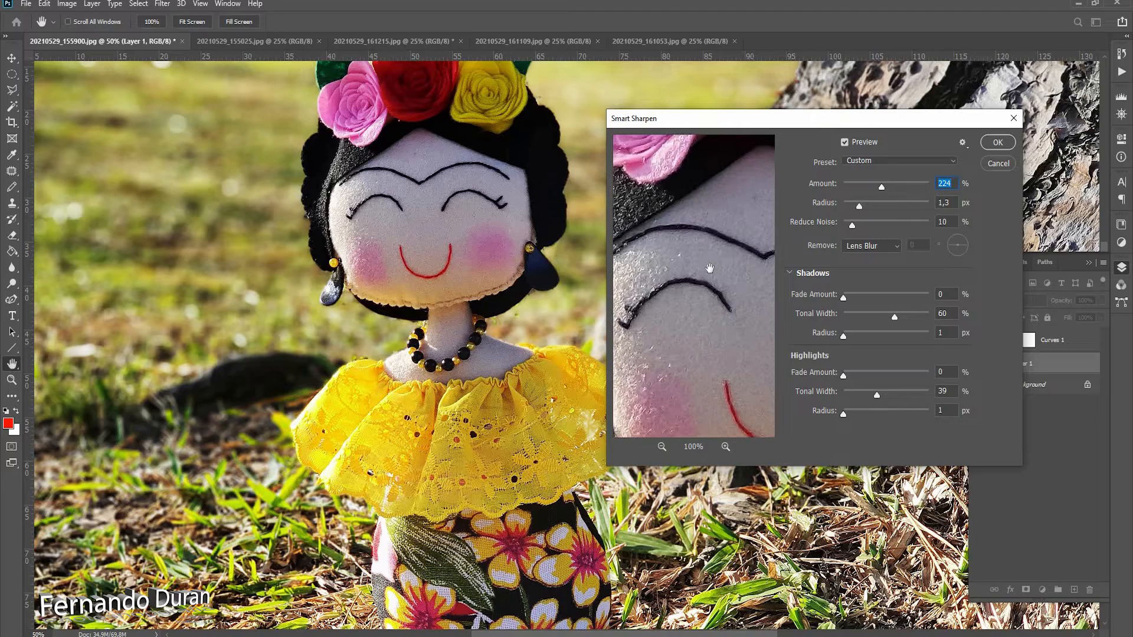
left_click(986, 144)
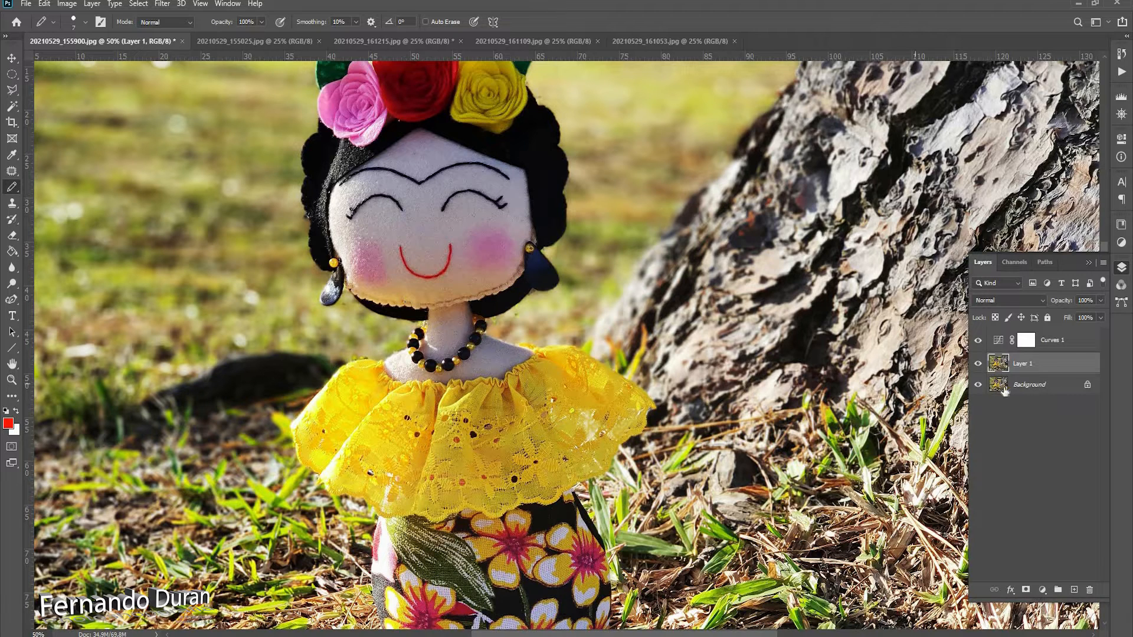
- Compare the edited photo with the original by hiding and showing the Curves adjustment and the sharpened Layer 1
left_click_drag(1061, 303, 1093, 306)
left_click(977, 340)
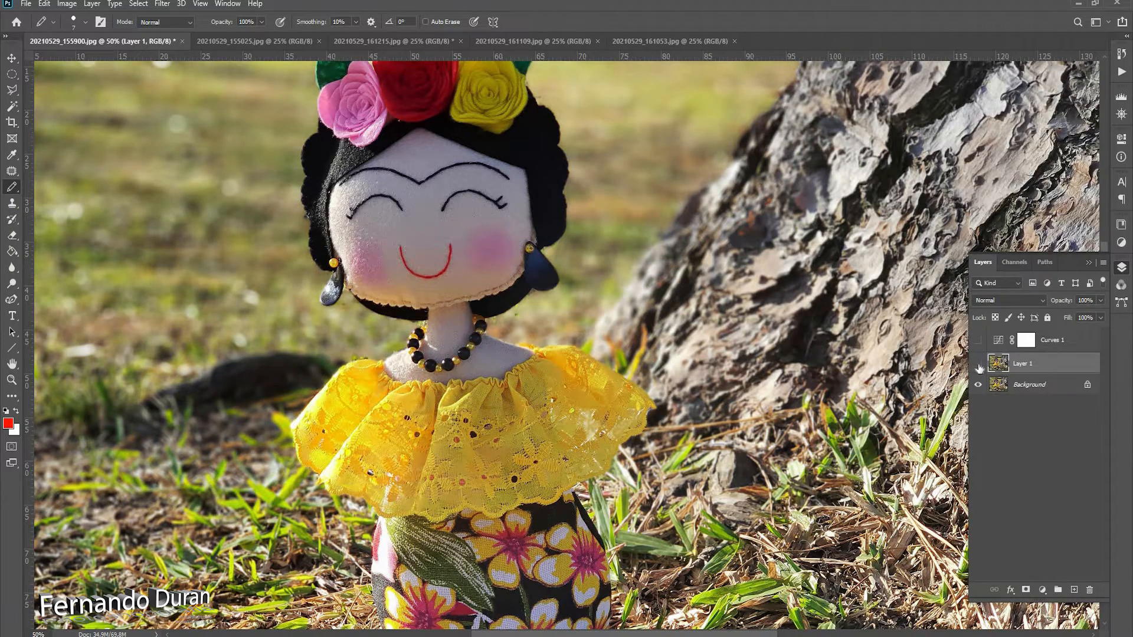
left_click(978, 364)
left_click(978, 364)
left_click(978, 340)
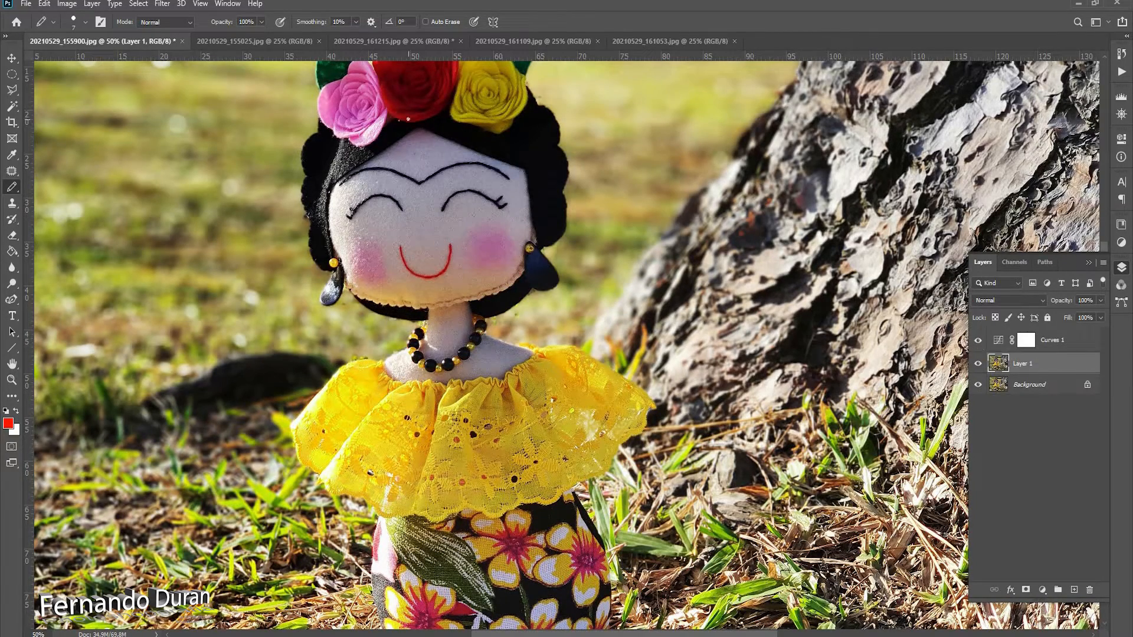
key("z")
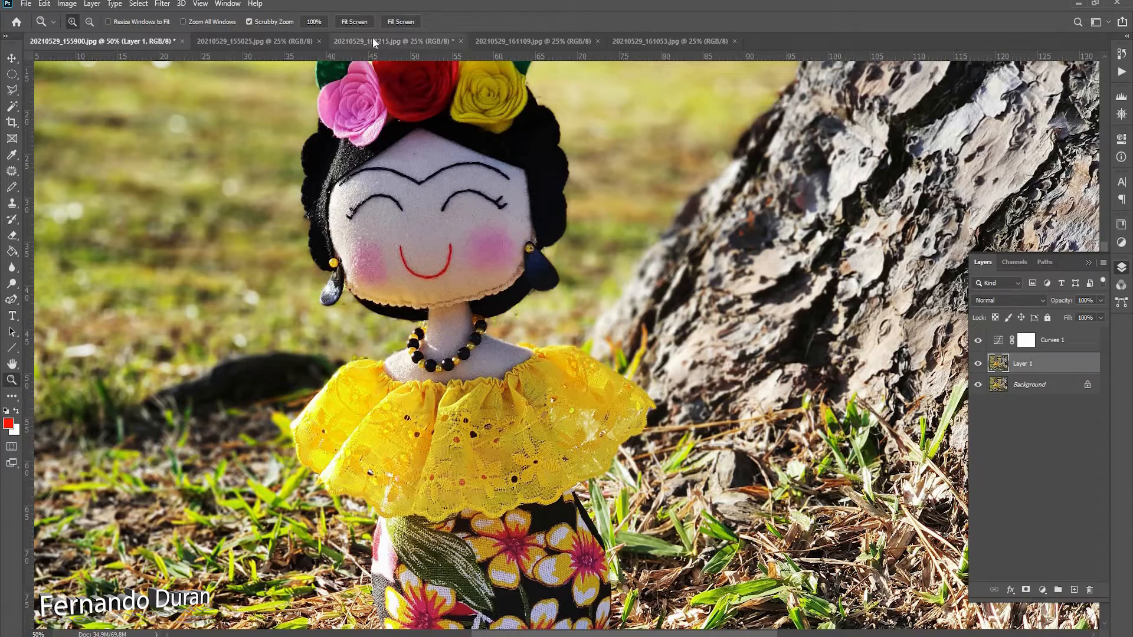
- In the 20210529_161109.jpg photo of the red-bloused doll, duplicate the Background layer and add a Curves adjustment
left_click(360, 21)
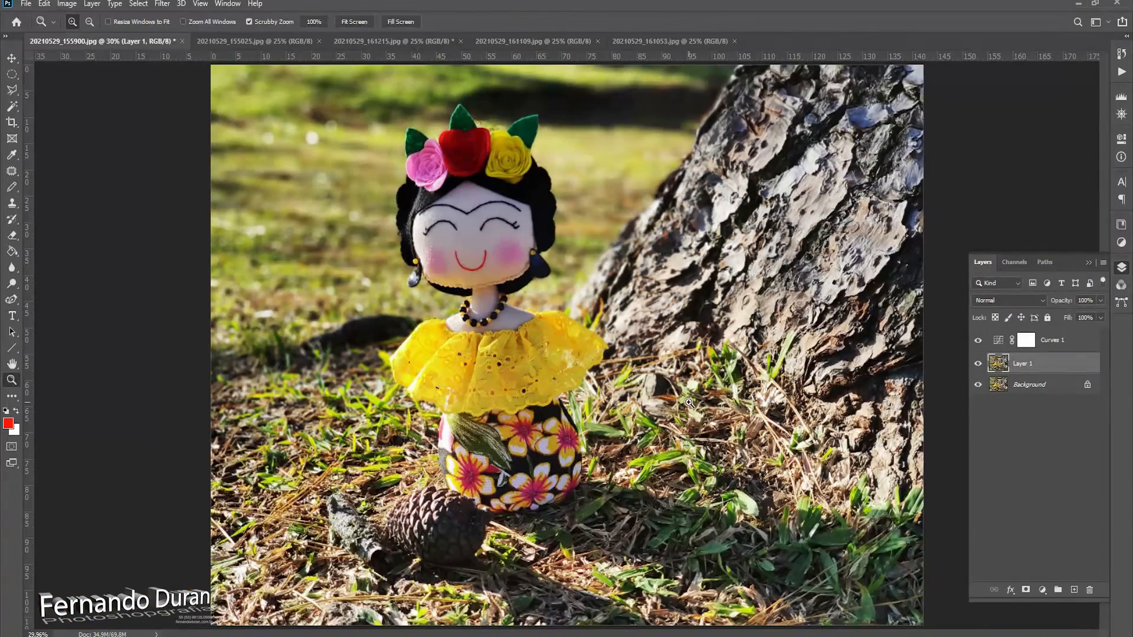
left_click(559, 39)
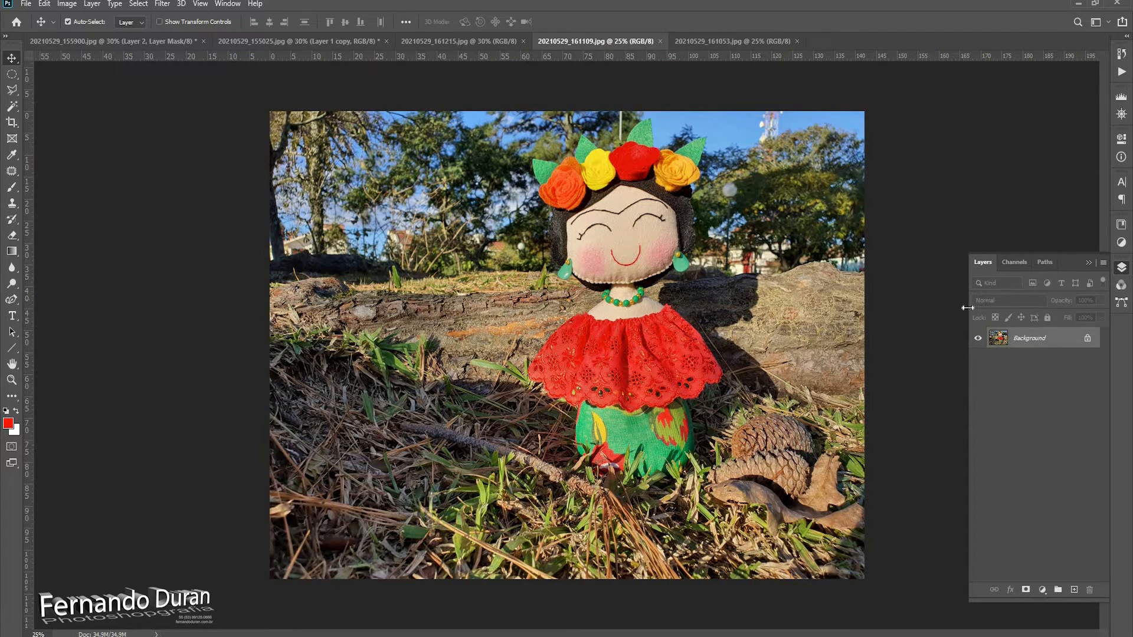
key("ctrl+j")
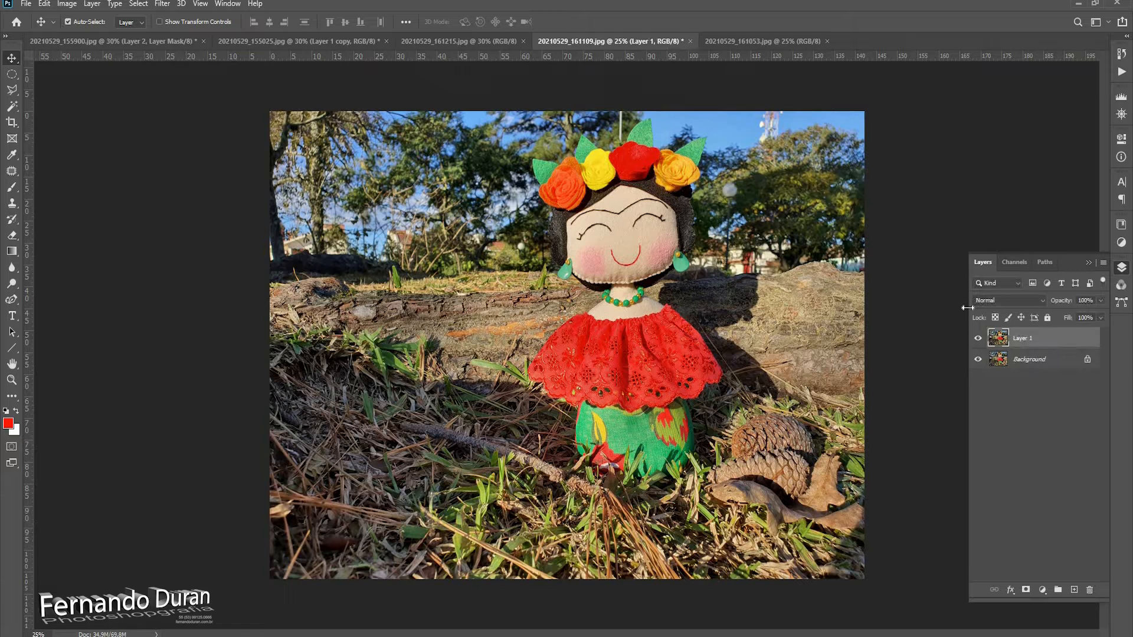
left_click(1121, 243)
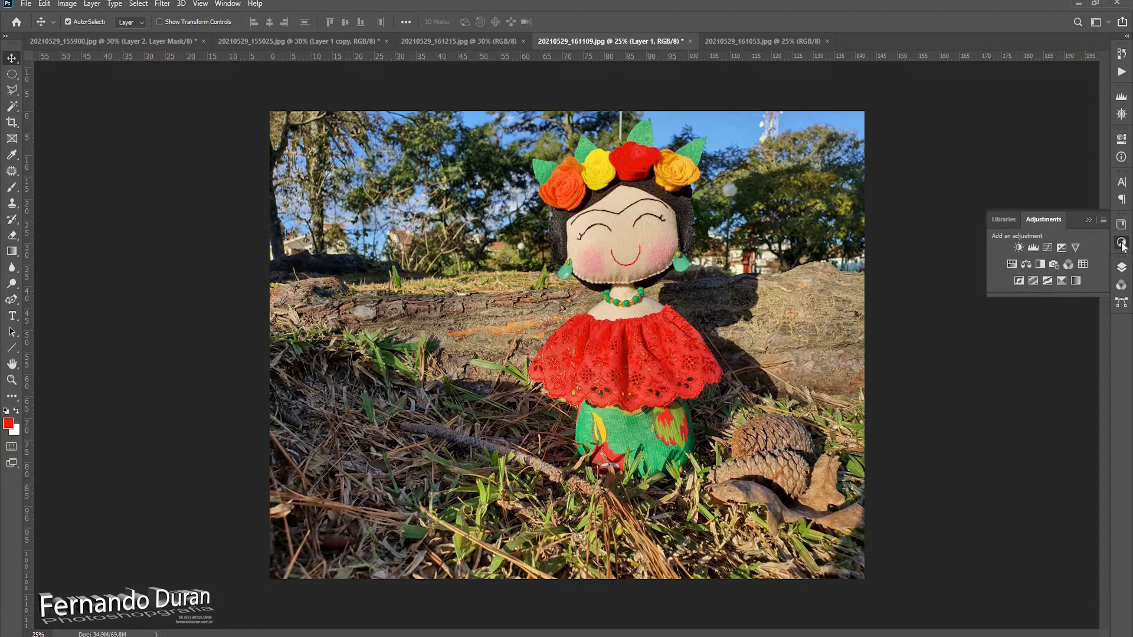
left_click(1048, 250)
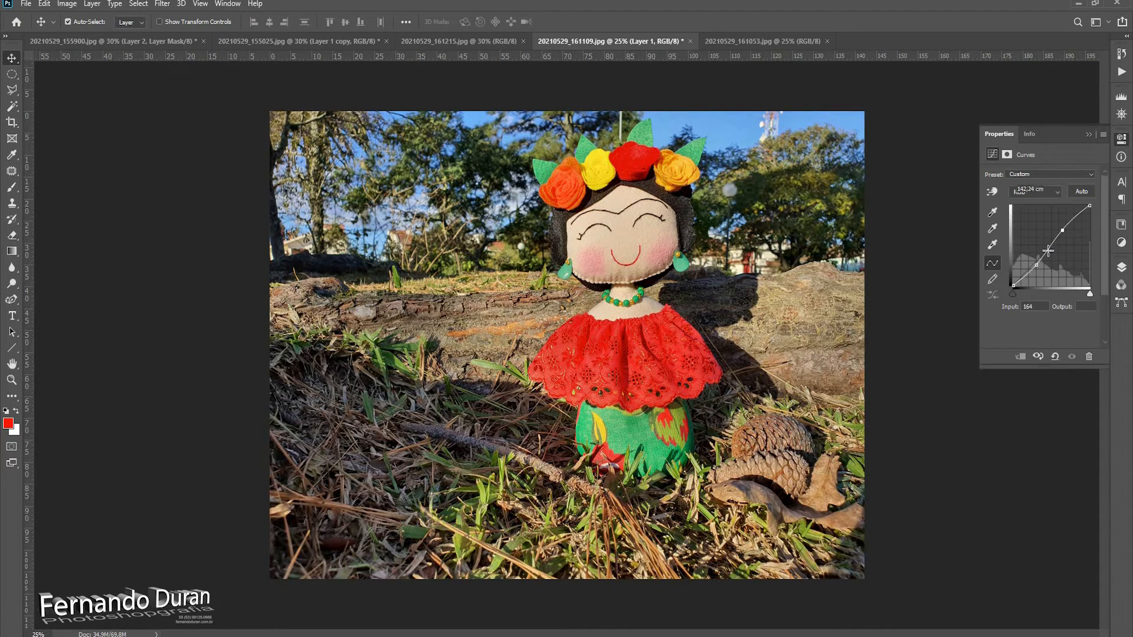
- Shape the RGB curve by hand into a gentle S instead of the automatic correction, darkening the shadows and lifting the highlights
left_click(1084, 192)
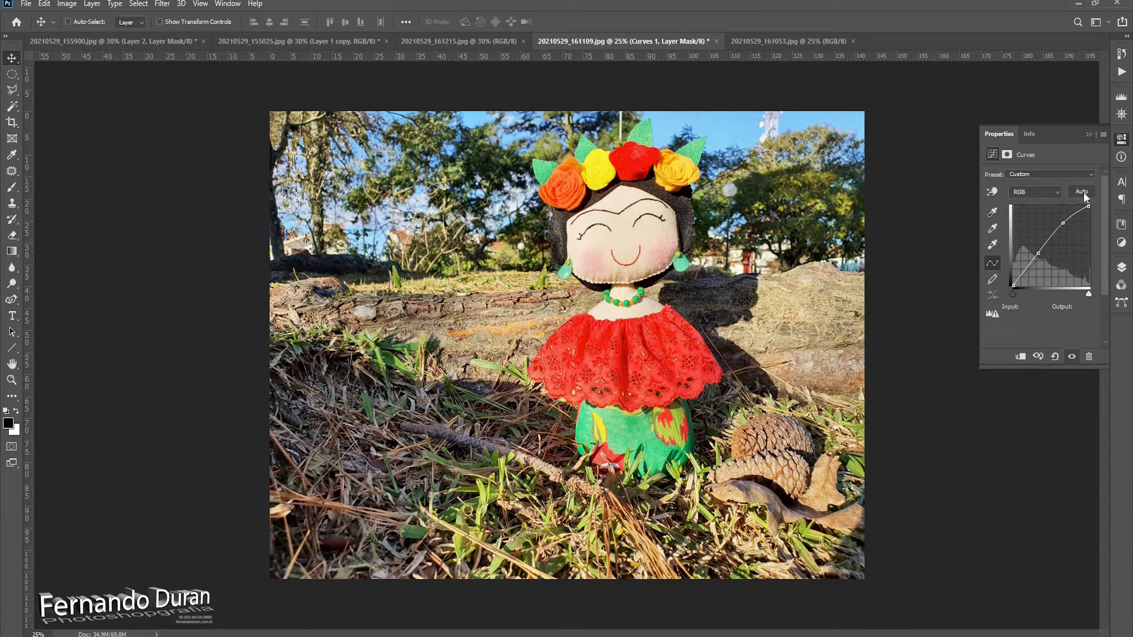
key("ctrl+z")
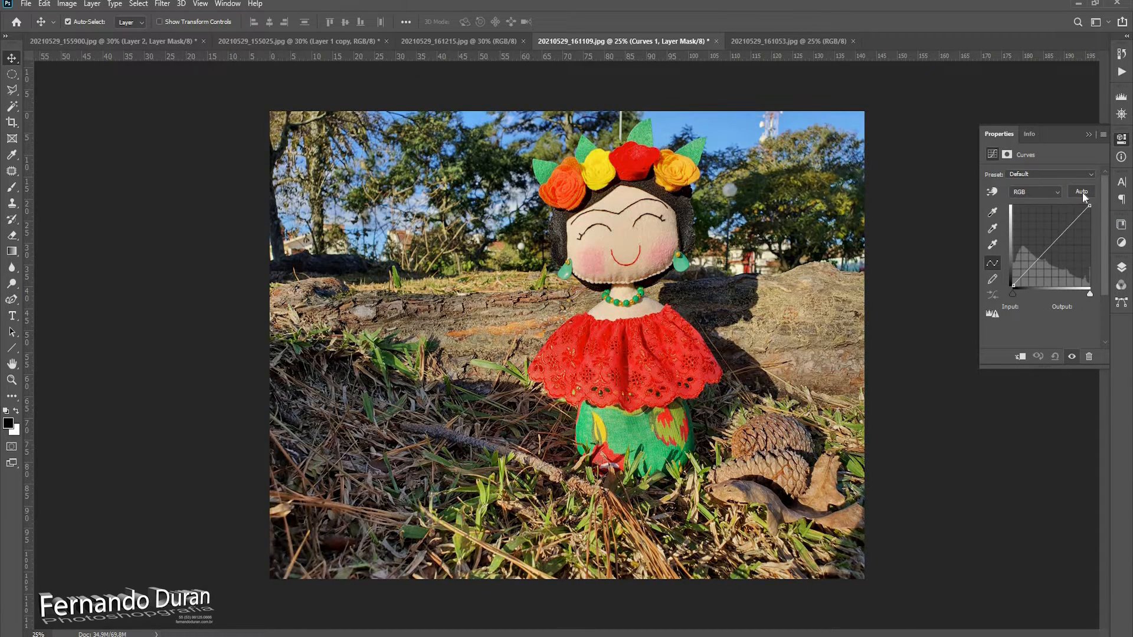
left_click(1029, 267)
left_click_drag(1030, 269, 1030, 270)
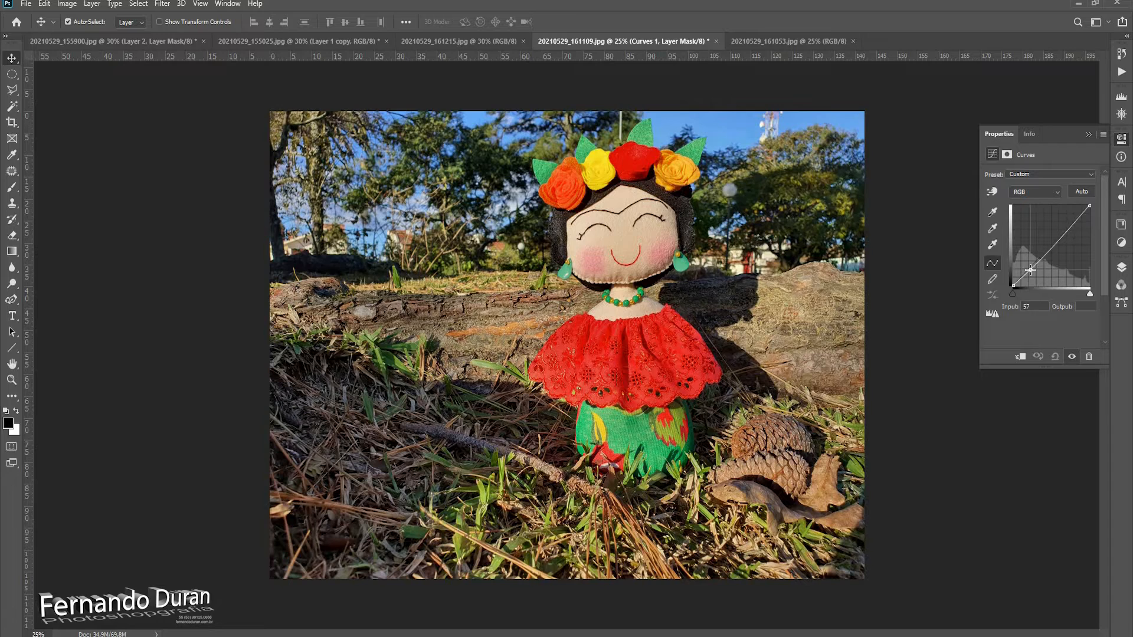
left_click(1063, 232)
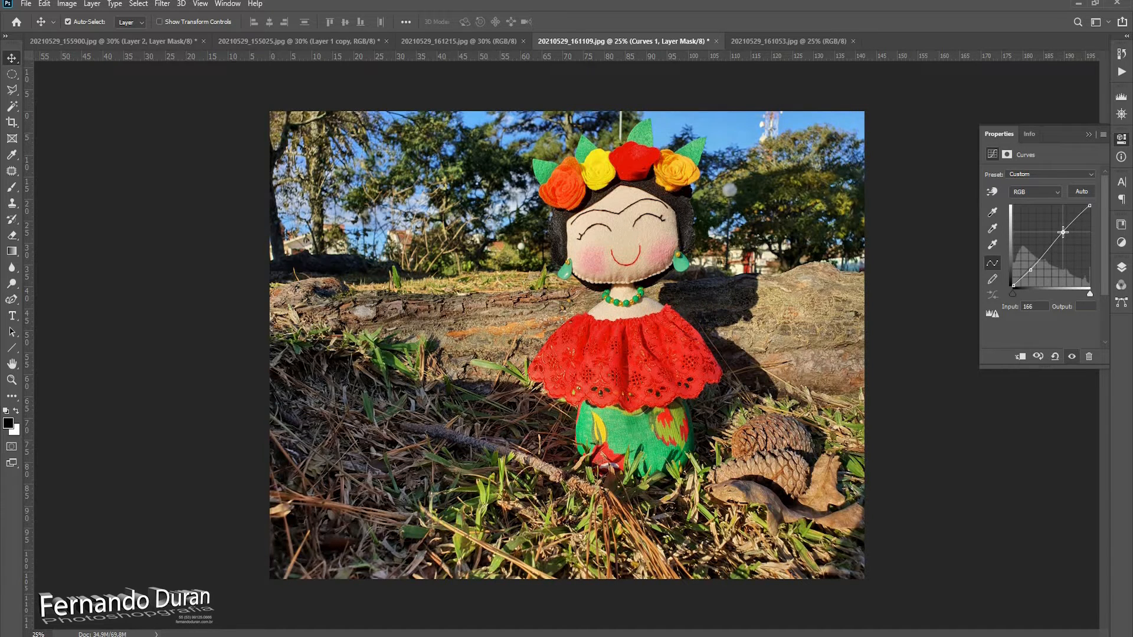
left_click_drag(1062, 231, 1061, 231)
left_click(1034, 271)
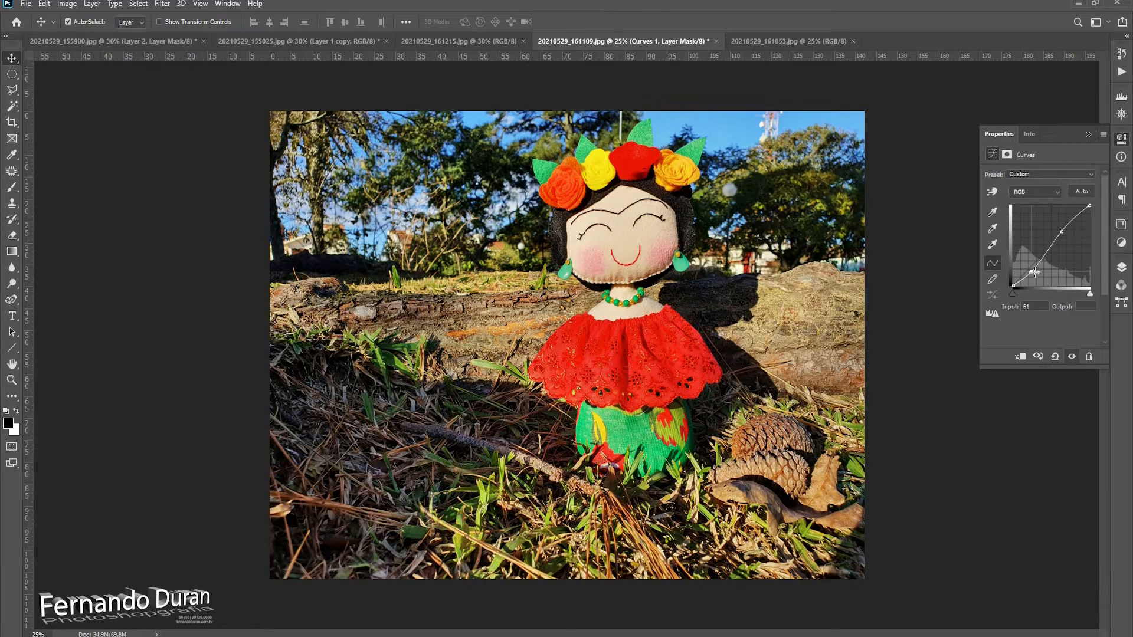
- Compare the photo with and without the Curves 1 adjustment by hiding and showing it
left_click(1121, 268)
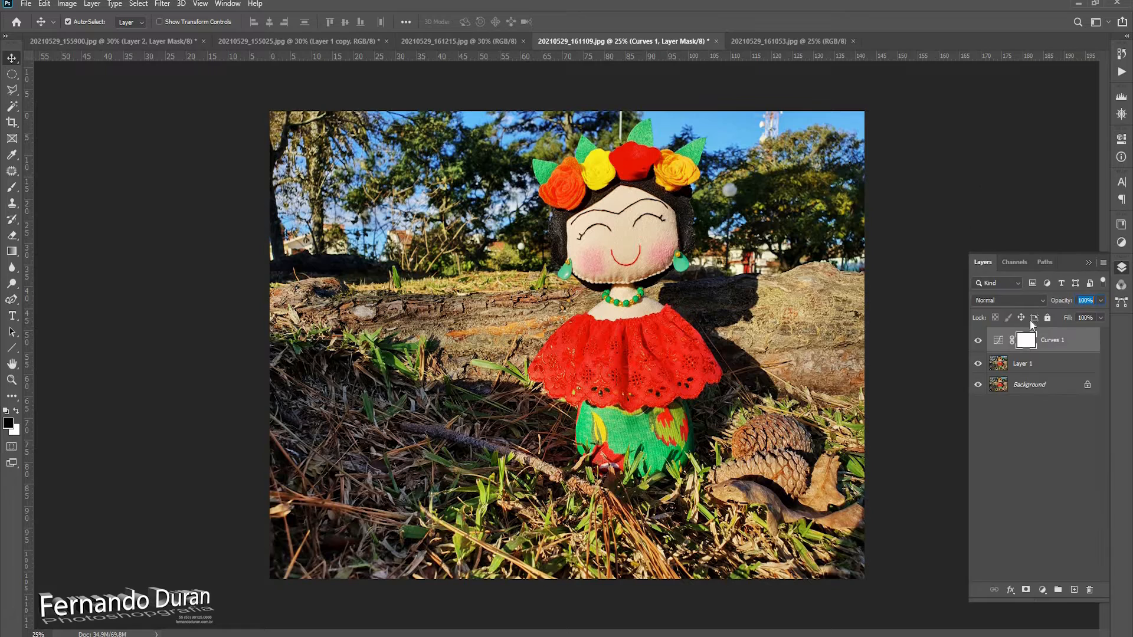
left_click(979, 342)
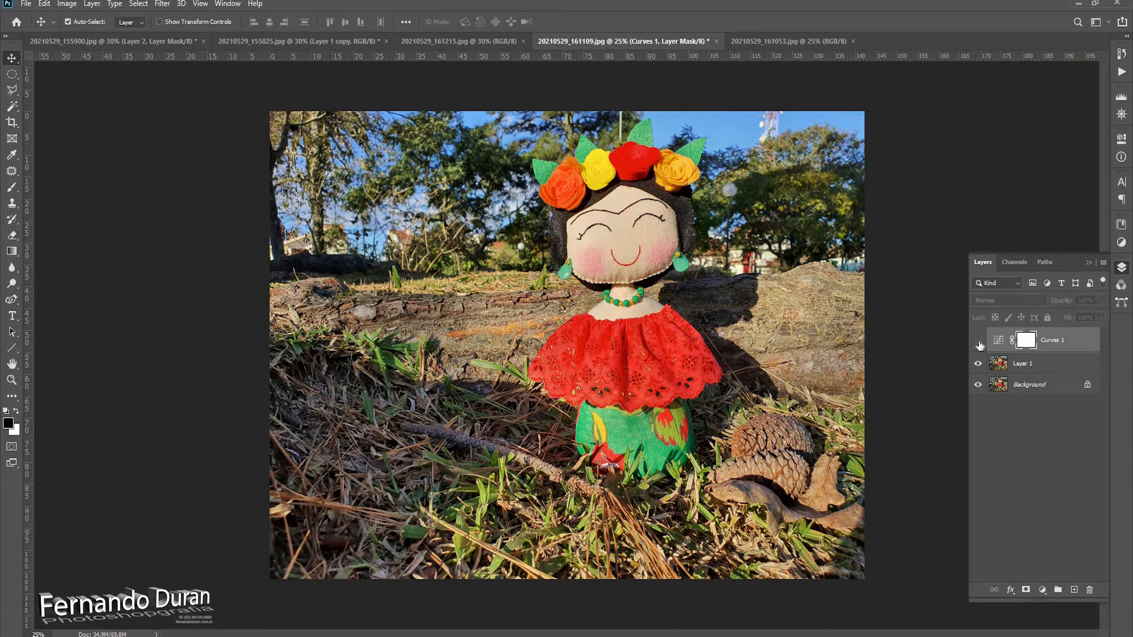
left_click(979, 343)
- Apply the Smart Sharpen filter to Layer 1 again with its last-used settings
left_click(1027, 366)
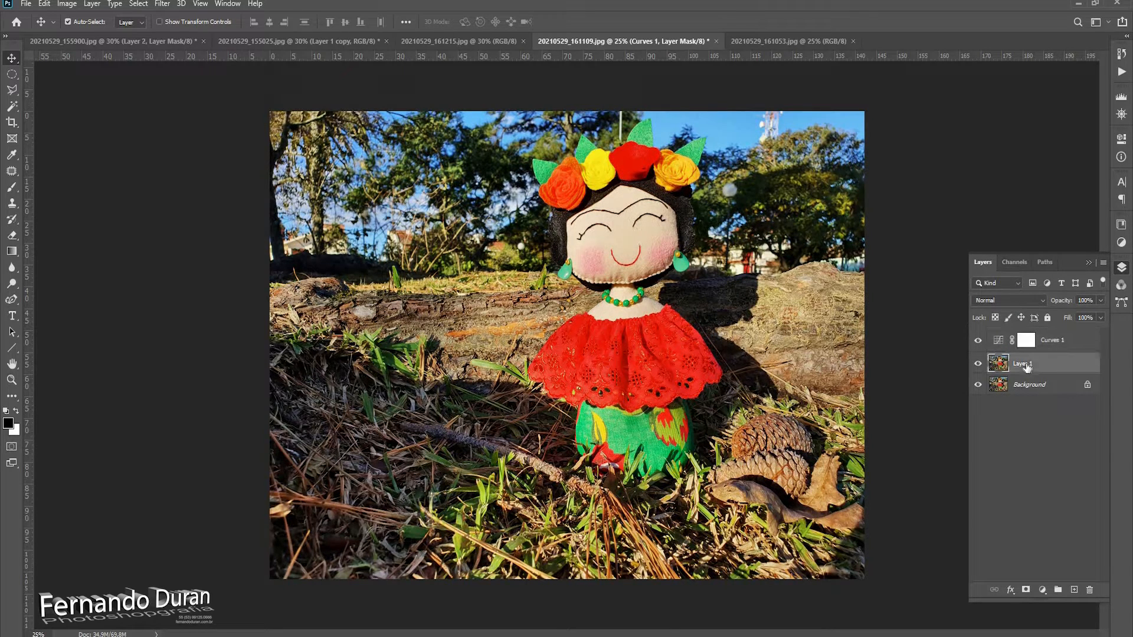
left_click(160, 5)
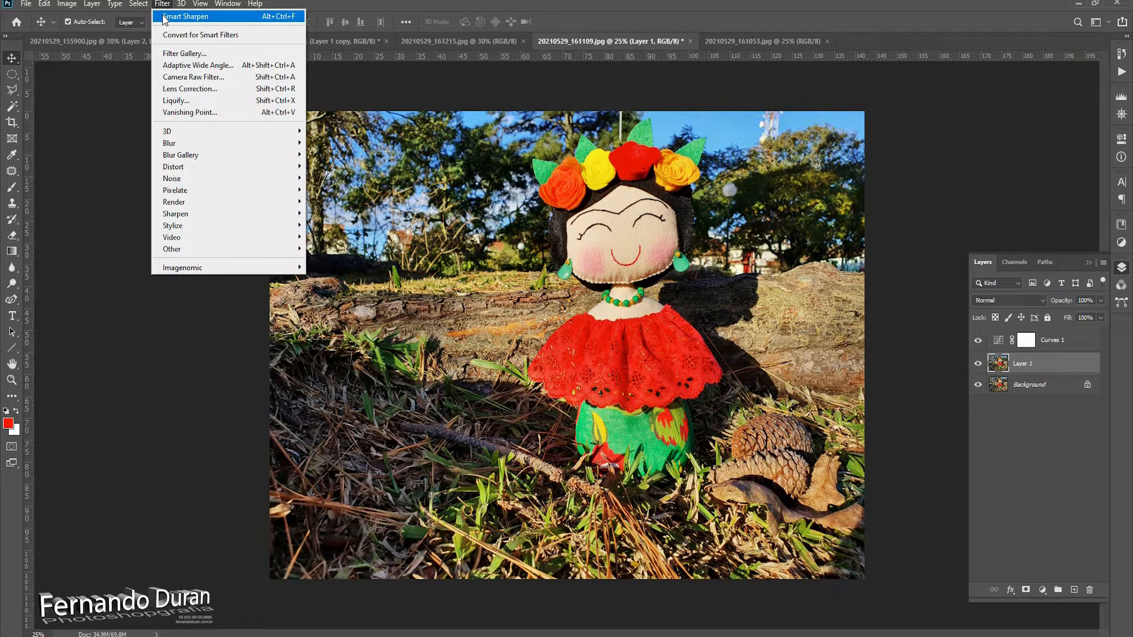
left_click(165, 17)
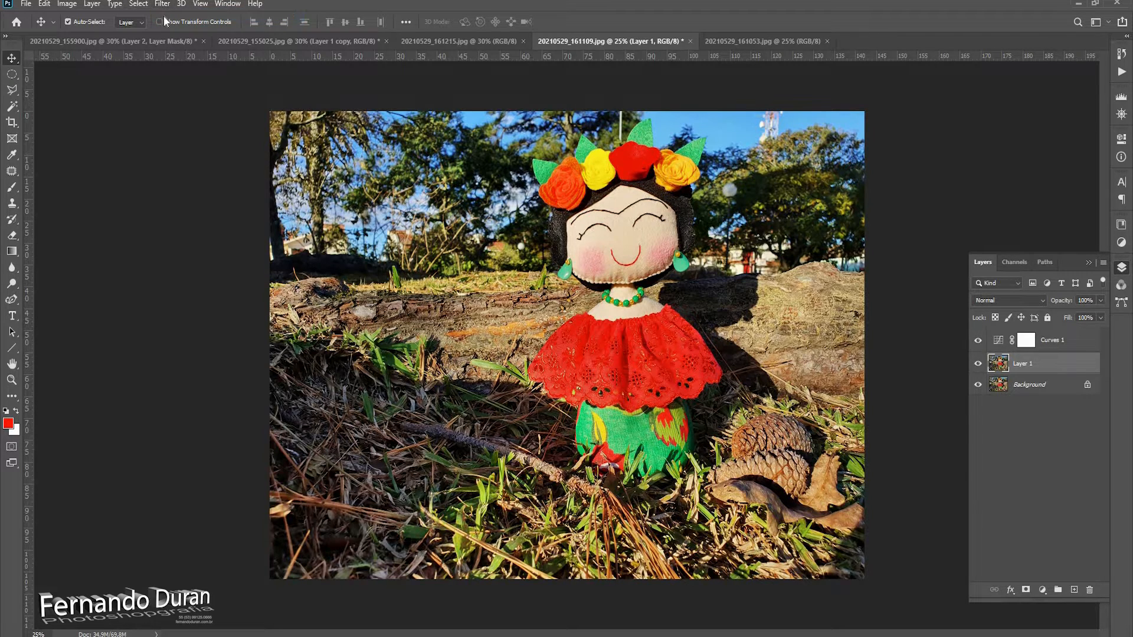
- Compare the background sharpness of the edited photo with the blurred background of 20210529_161053.jpg
left_click(743, 41)
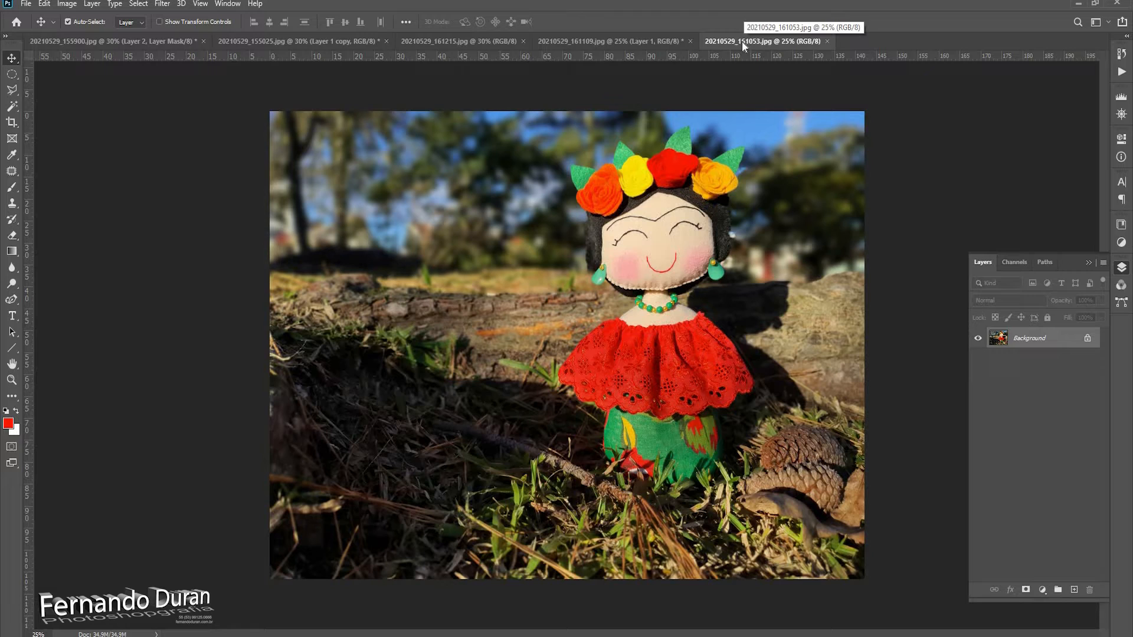
left_click(575, 42)
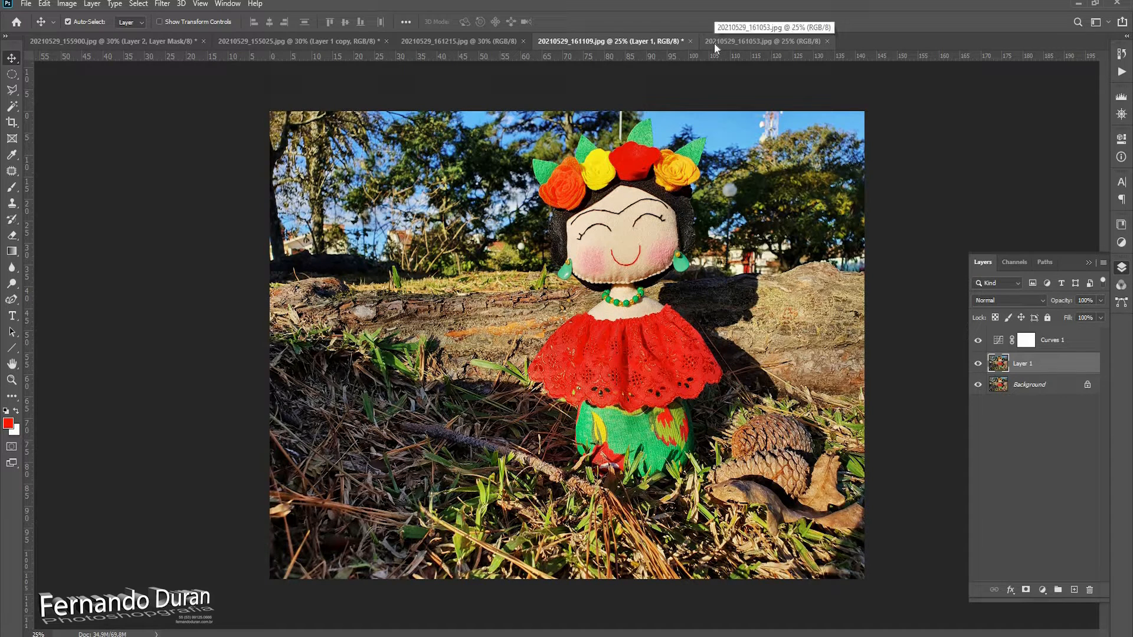
left_click(760, 43)
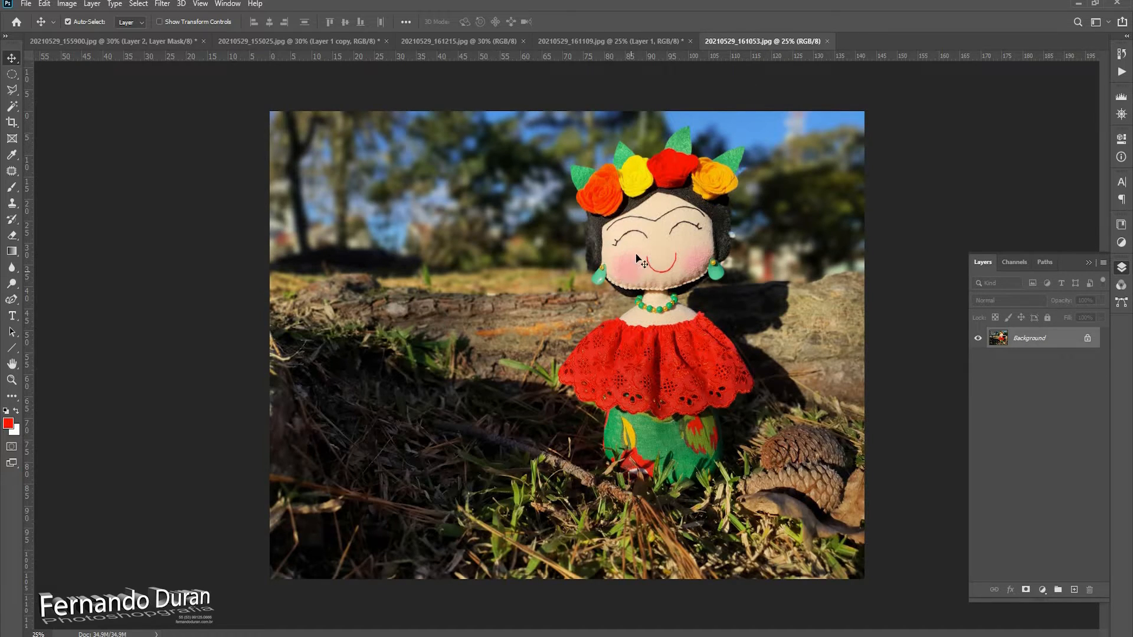
left_click(596, 40)
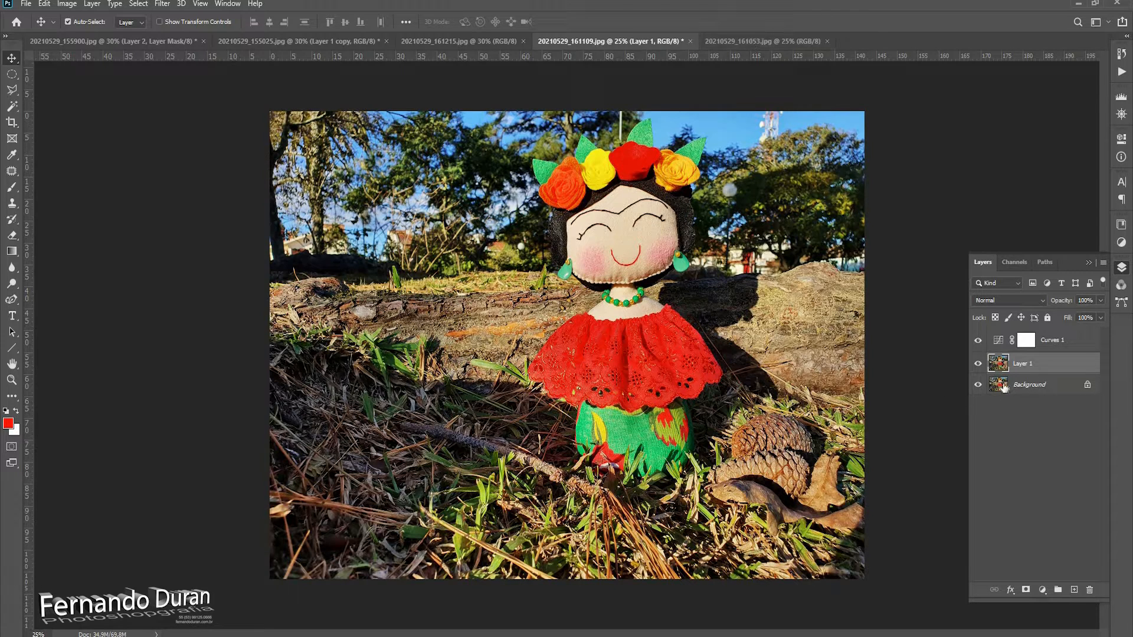
- Activate the Quick Selection tool and set its brush size to 67 px
left_click(13, 109)
left_click(57, 123)
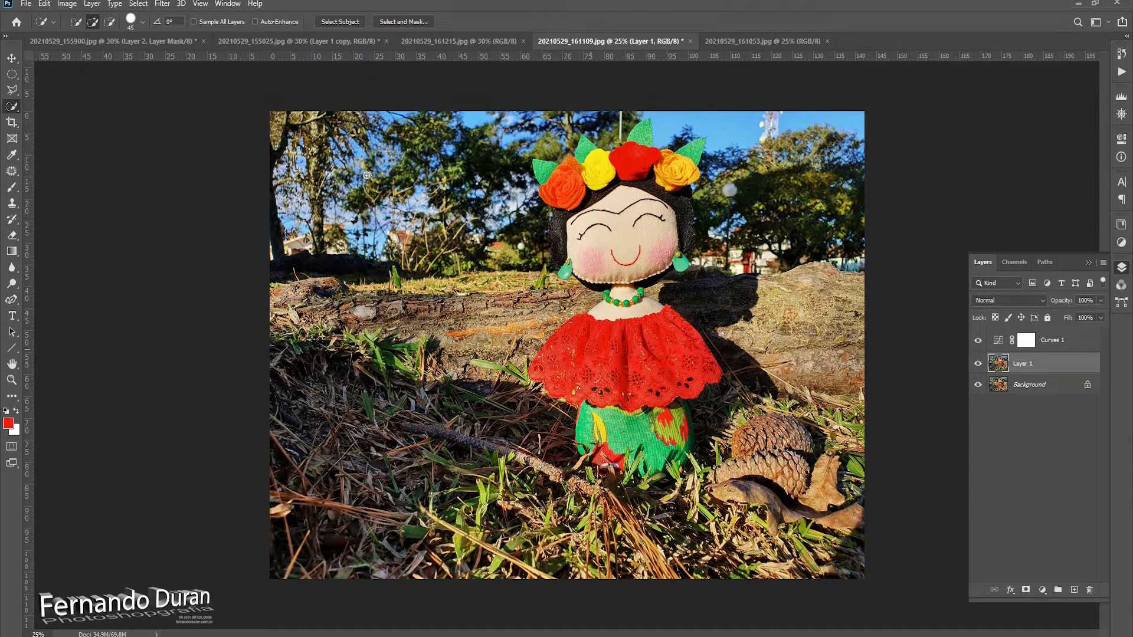
left_click(143, 23)
left_click_drag(101, 58, 115, 59)
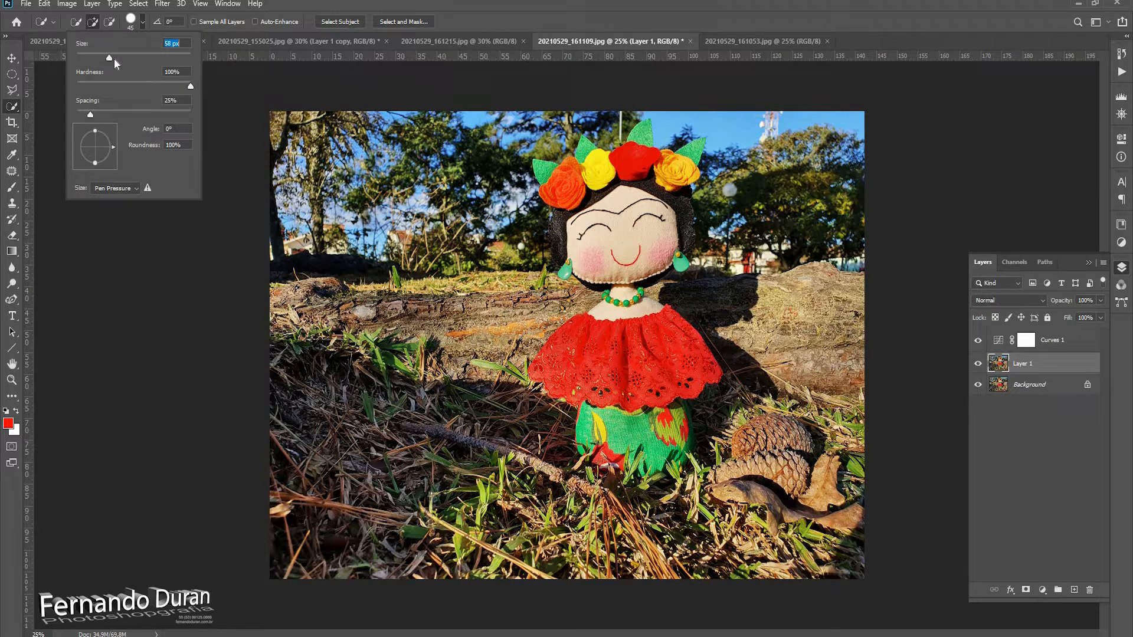
type("[")
left_click(633, 249)
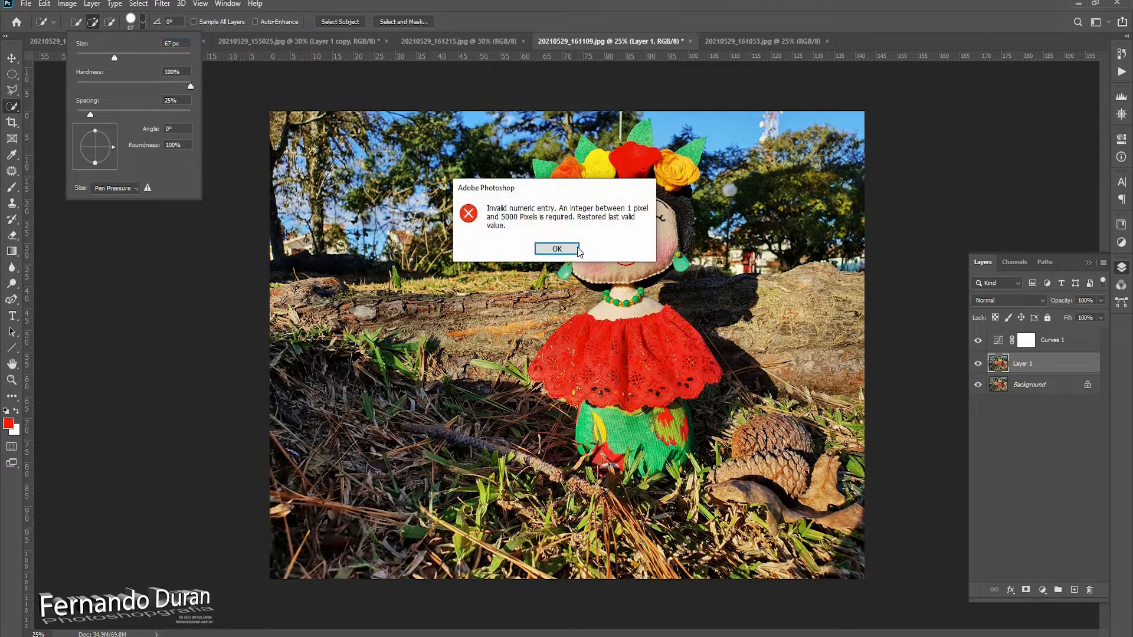
left_click(576, 249)
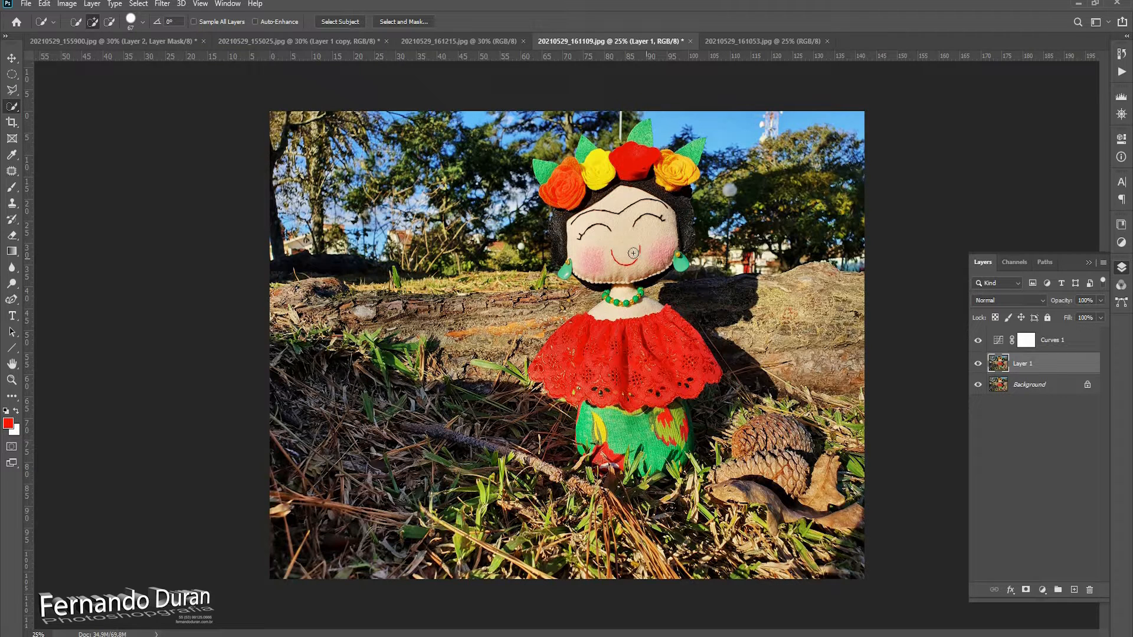
- Enlarge the Quick Selection brush to 400 px and start selecting the doll from her face up towards the flowers
key("bracketright")
key("bracketright")
key("bracketright")
key("bracketright")
key("bracketright")
key("bracketright")
key("bracketright")
key("bracketright")
key("bracketright")
key("bracketright")
left_click_drag(619, 235, 596, 192)
- Reduce the Quick Selection brush to 94 px and add the green leaves of the flower crown to the selection
left_click(1122, 114)
left_click(1089, 218)
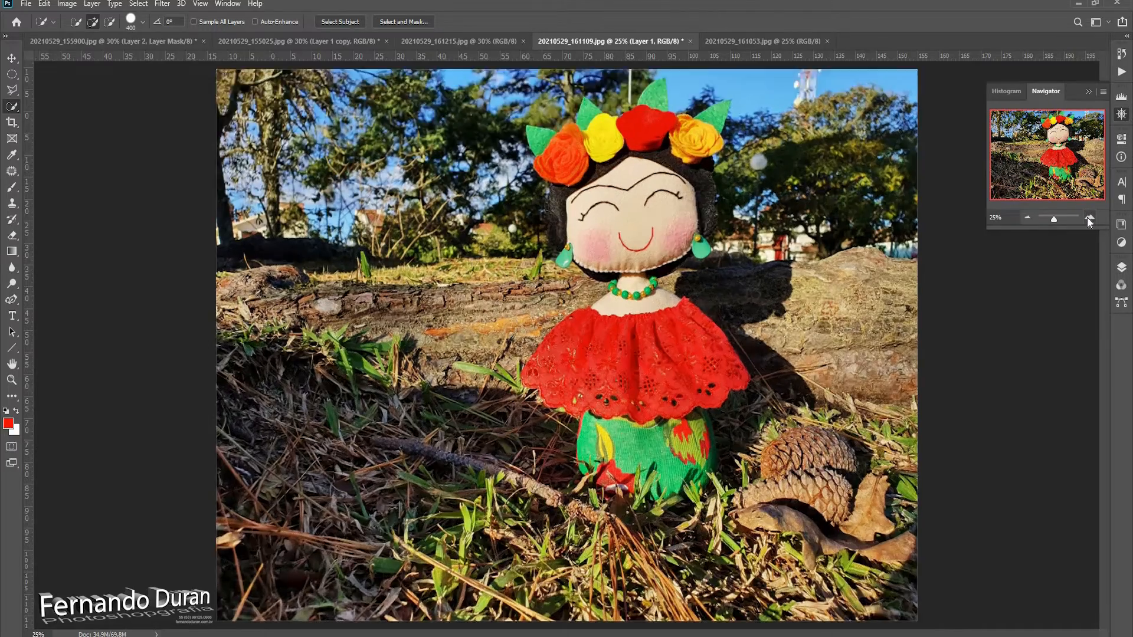
left_click(1088, 218)
left_click(1088, 219)
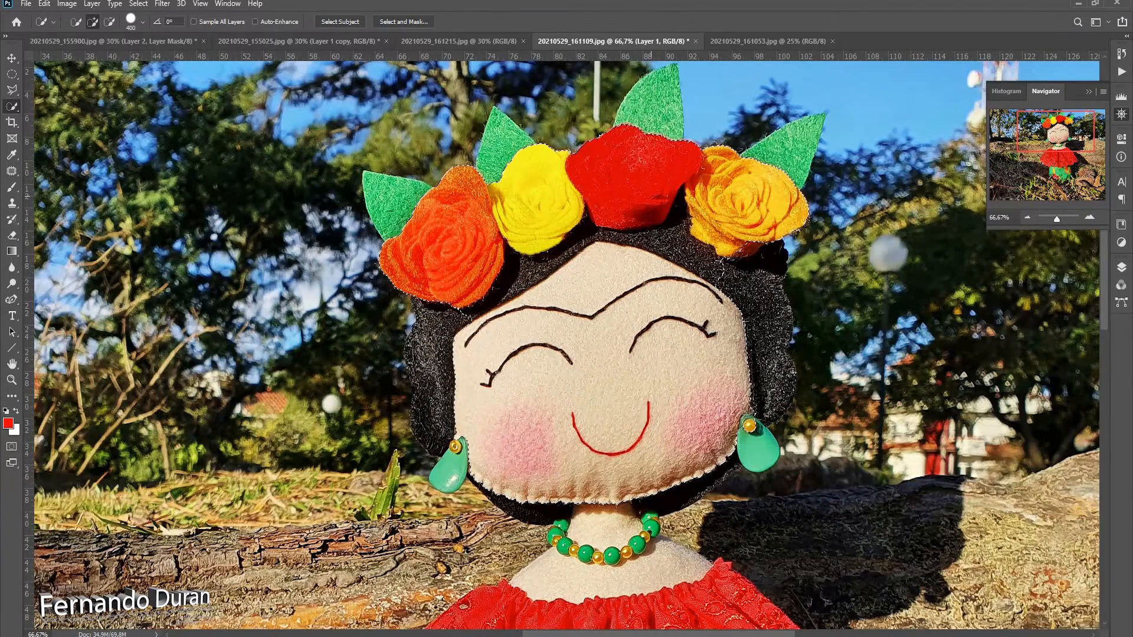
left_click(142, 22)
left_click_drag(138, 57, 131, 57)
left_click(650, 119)
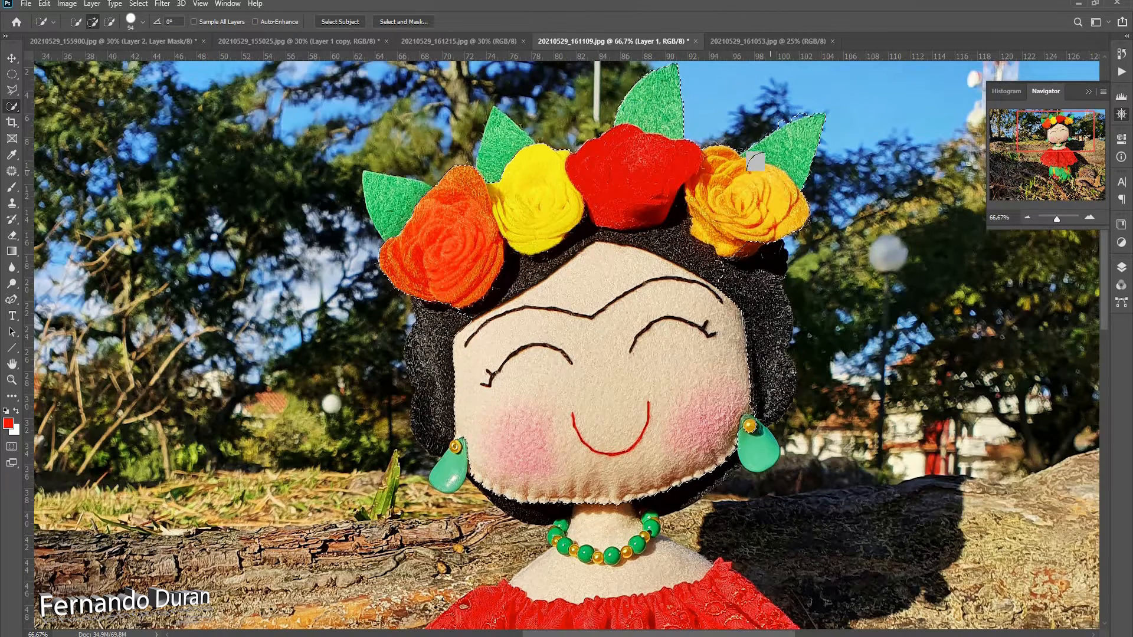
left_click(505, 148)
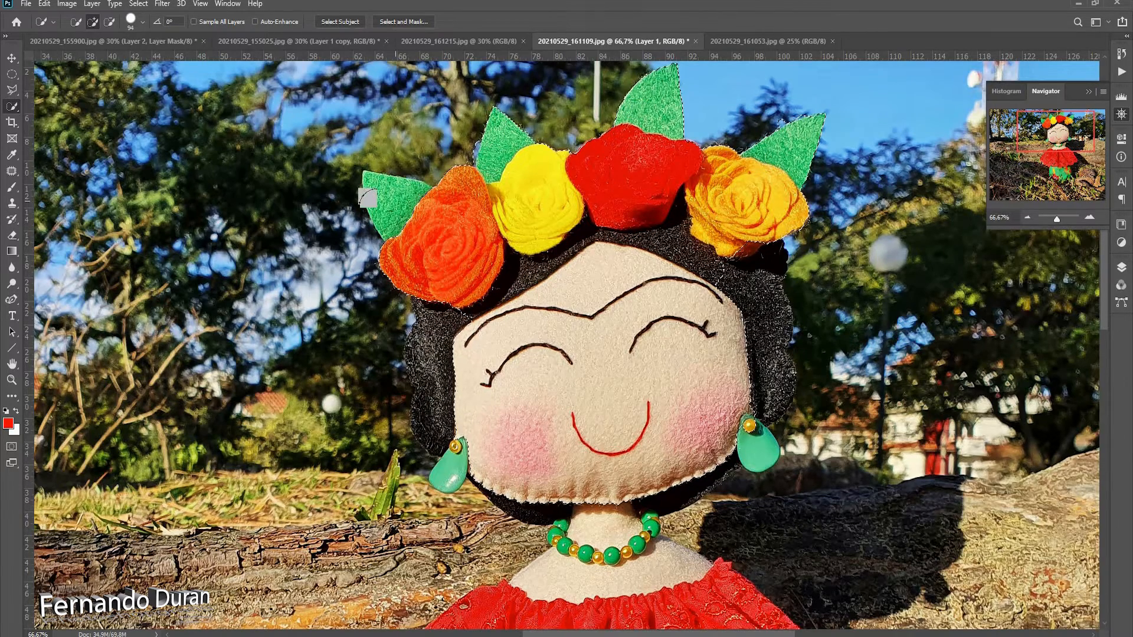
left_click(387, 200)
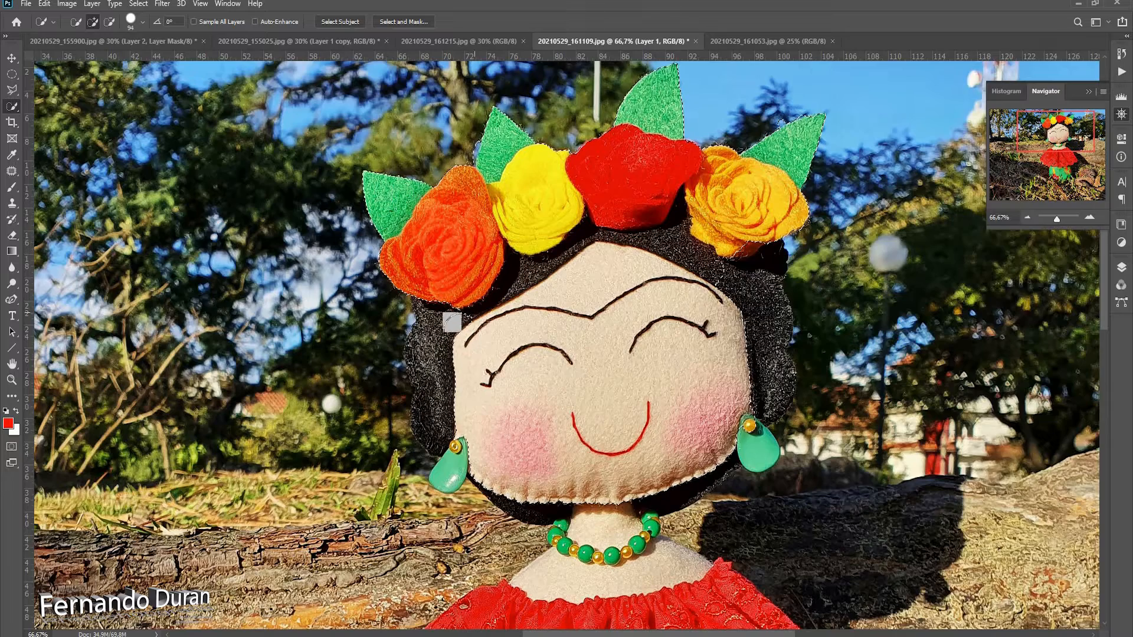
- Extend the selection over the doll's black hair, the earring beside her cheek, and her neck with the bead necklace
left_click_drag(449, 362, 447, 404)
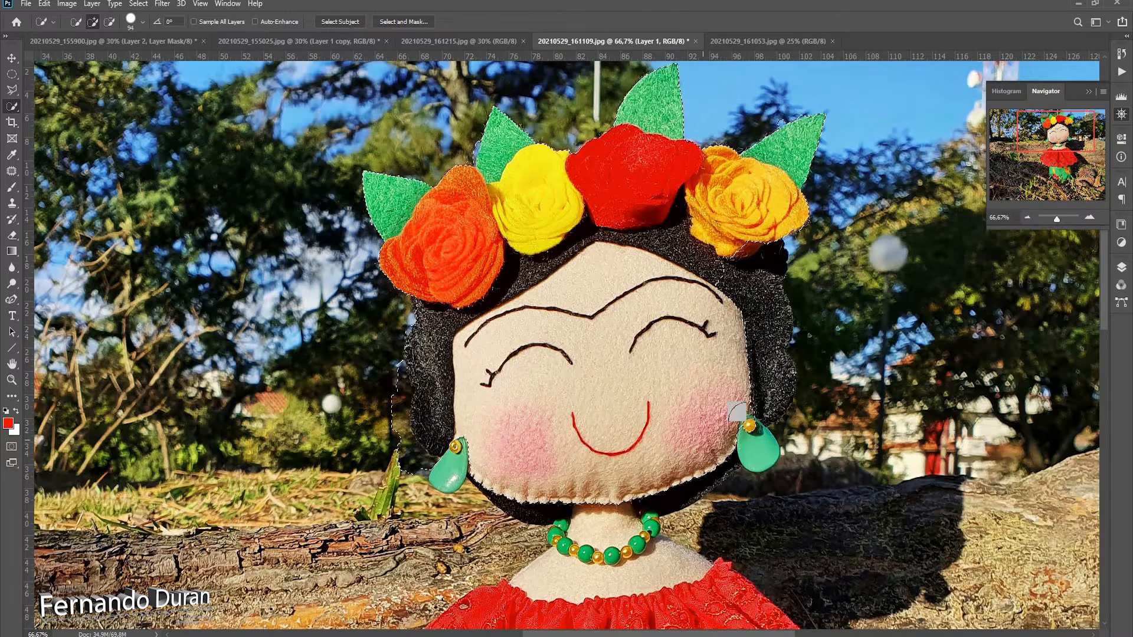
mouse_move(745, 422)
left_mouse_down()
mouse_move(744, 373)
mouse_move(759, 448)
left_mouse_up()
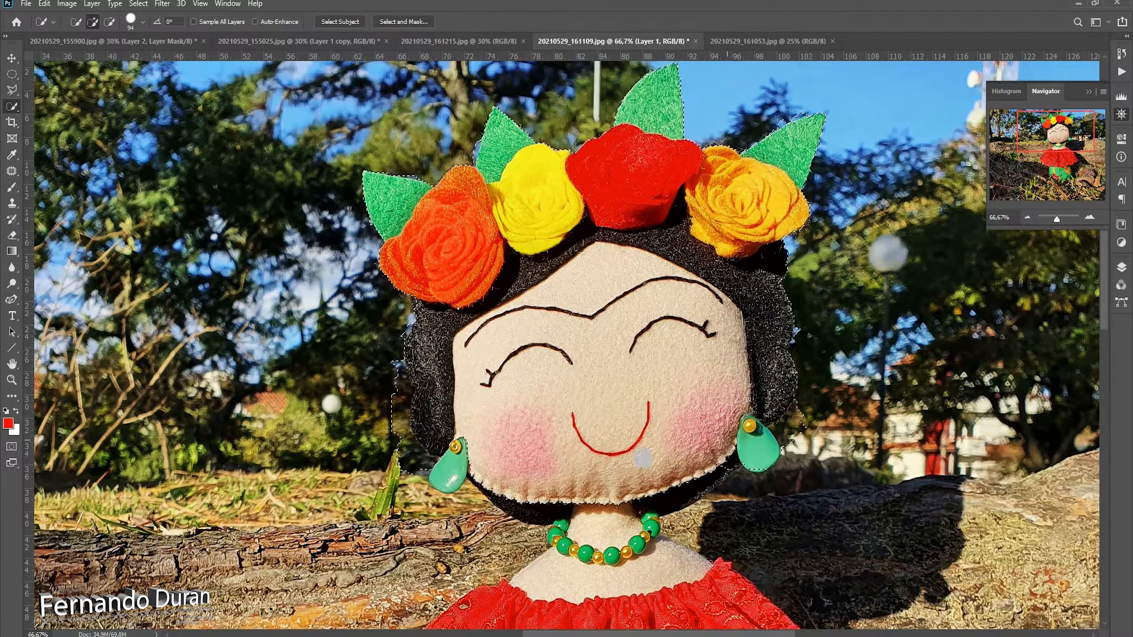
left_click_drag(611, 522, 587, 553)
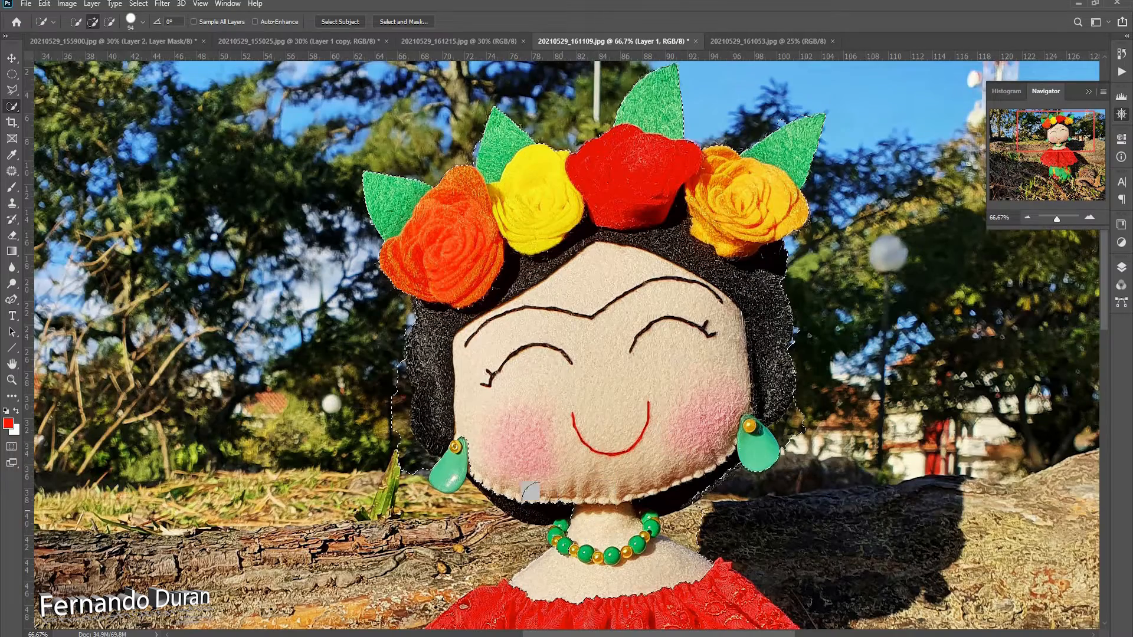
- Extend the doll selection over both sides of the red lace blouse and the dark hair edge beside the neck
scroll(565, 454, "down", 2)
scroll(565, 454, "down", 3)
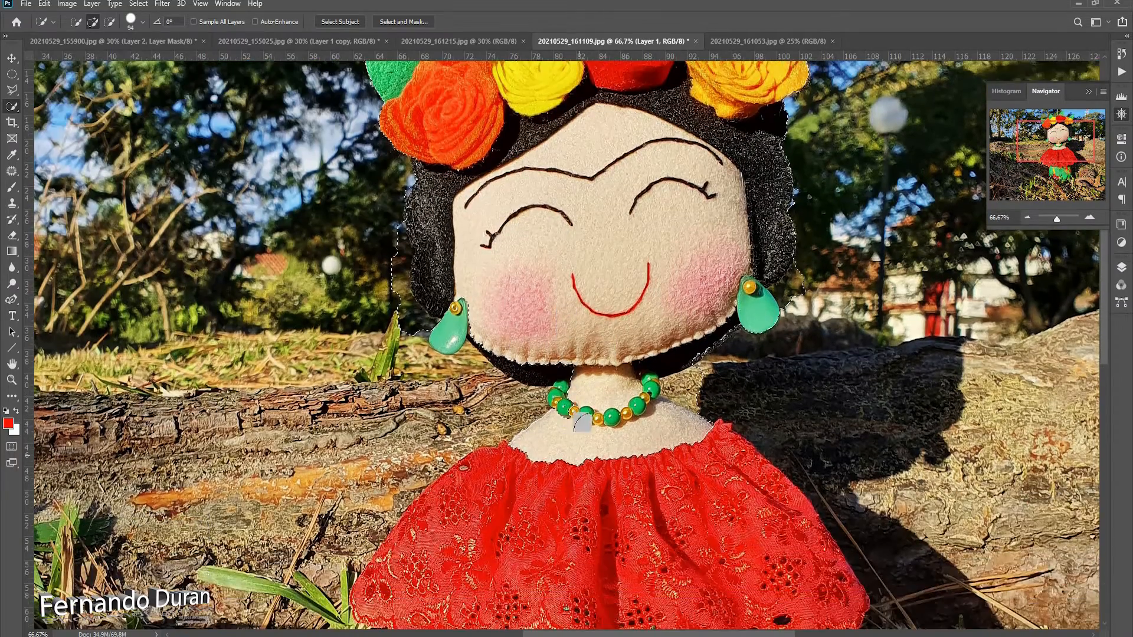
left_click_drag(502, 477, 456, 492)
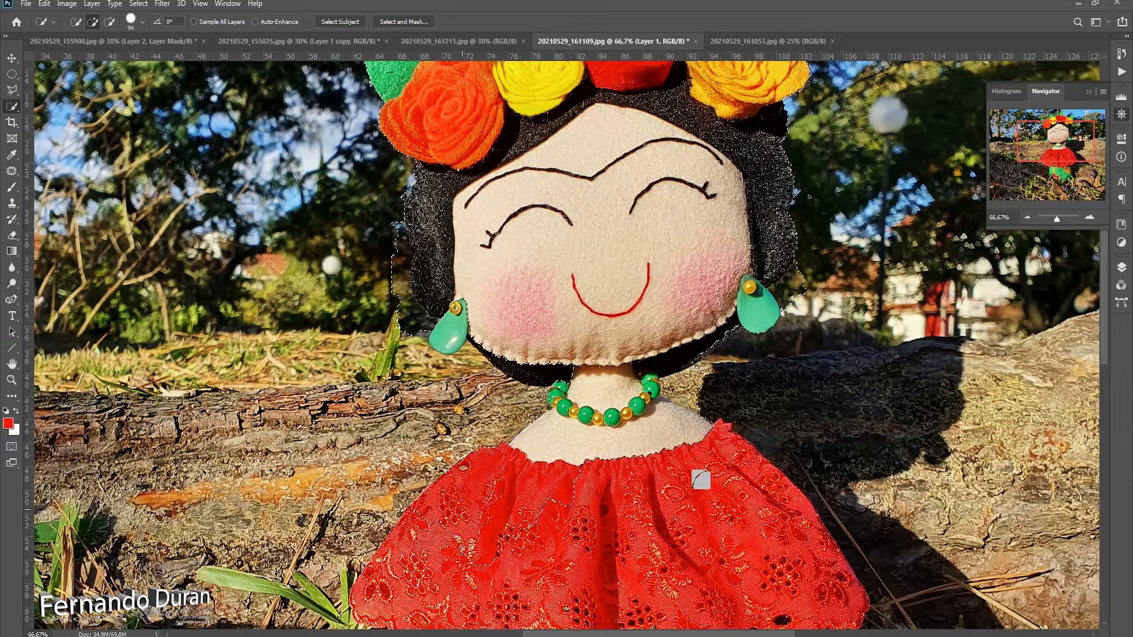
left_click_drag(701, 479, 723, 476)
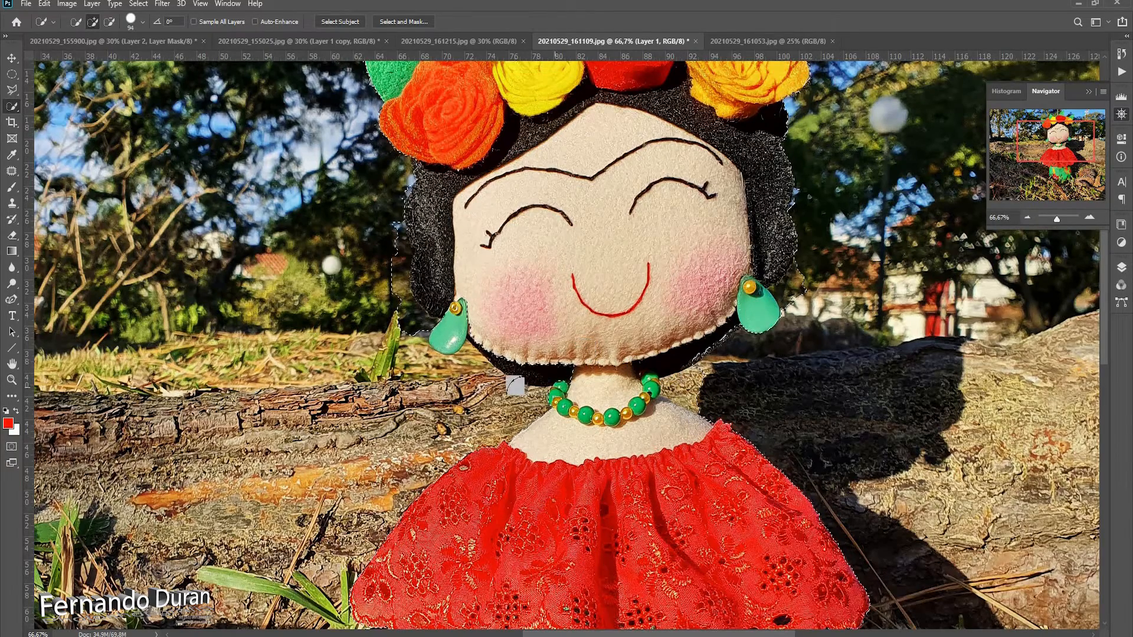
left_click_drag(513, 385, 491, 368)
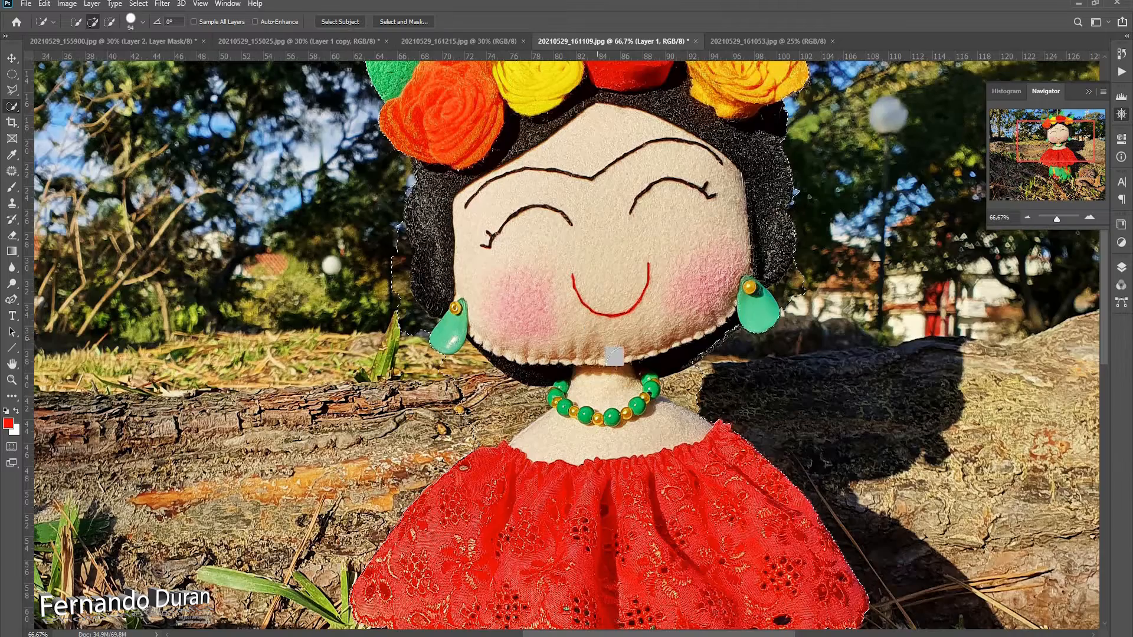
- Refine the selection in Select and Mask by brushing the log areas beside the neck, and output a new layer with layer mask
scroll(642, 436, "down", 5)
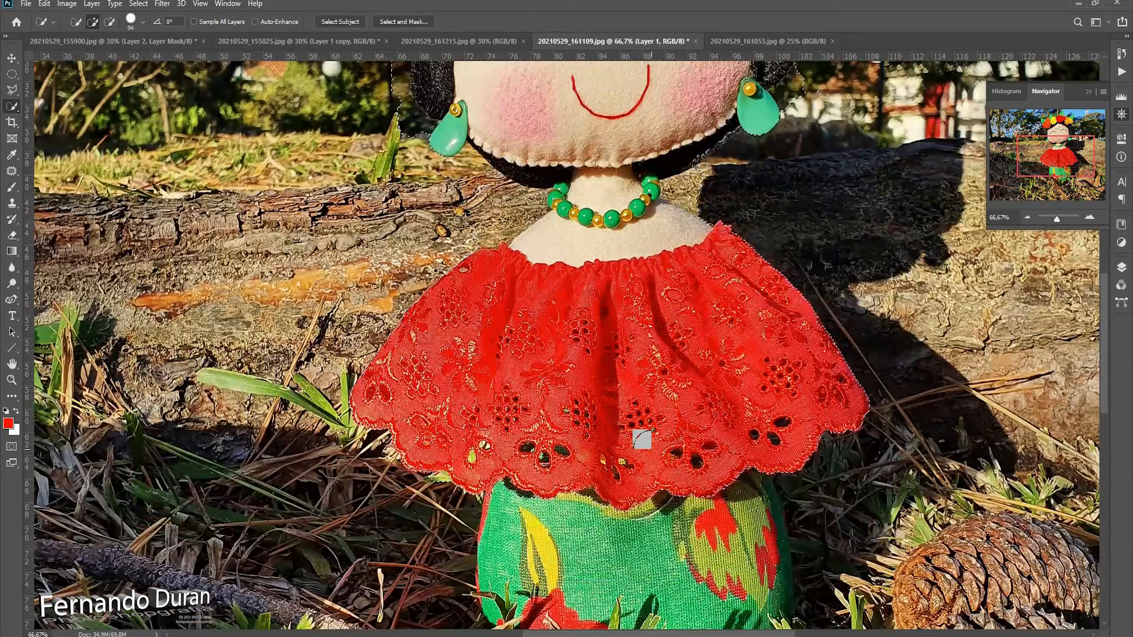
scroll(575, 263, "up", 1)
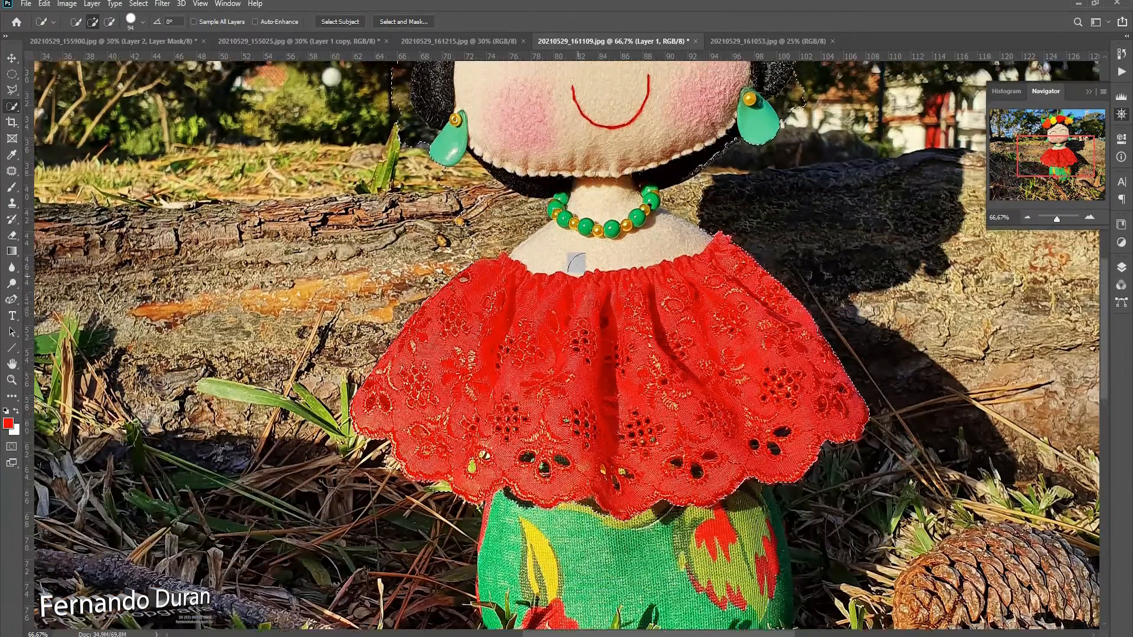
scroll(576, 262, "up", 3)
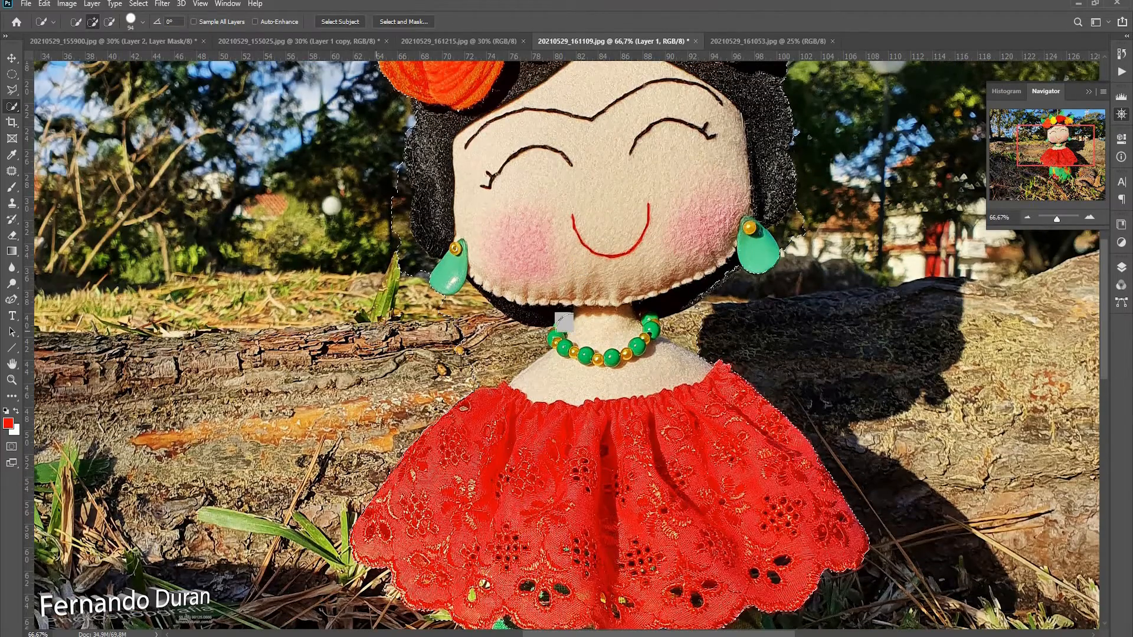
scroll(563, 323, "up", 5)
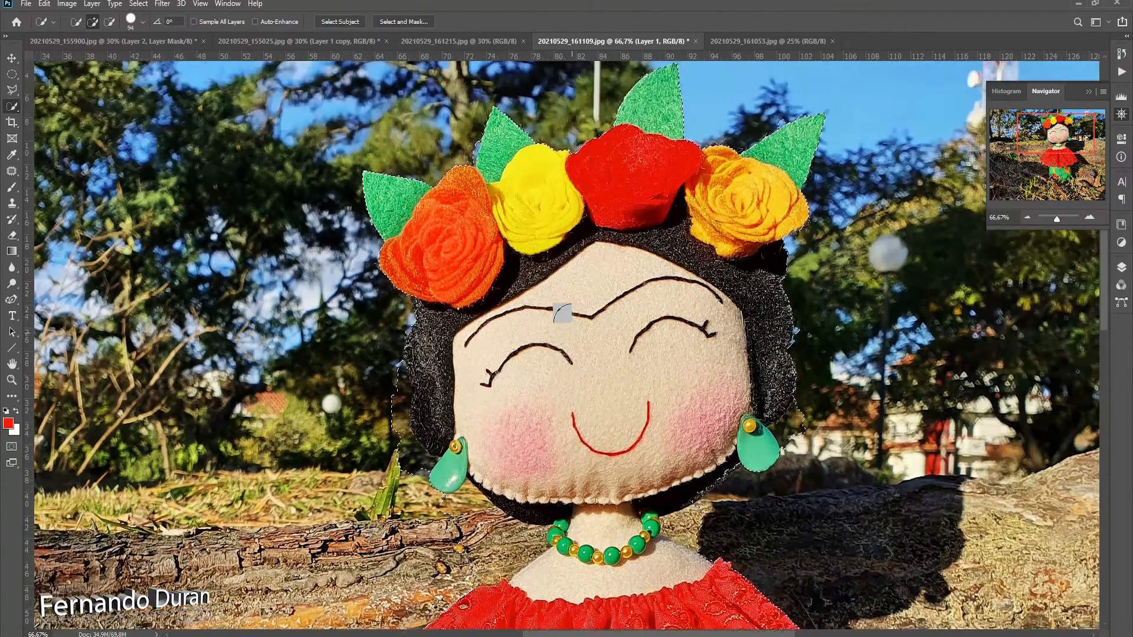
scroll(562, 313, "up", 1)
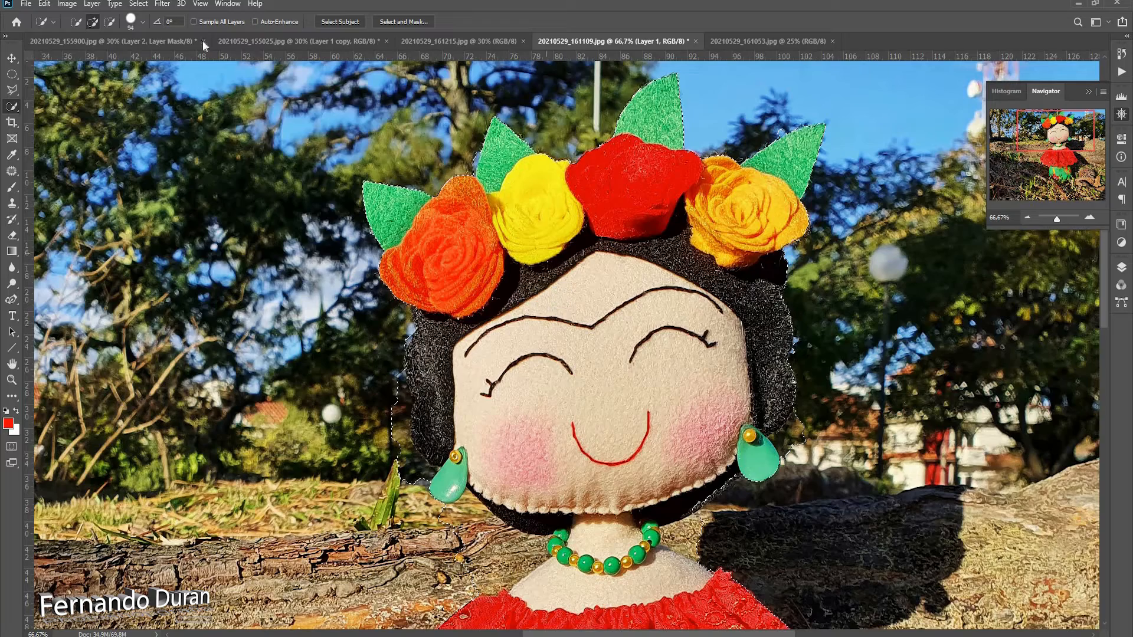
left_click(109, 21)
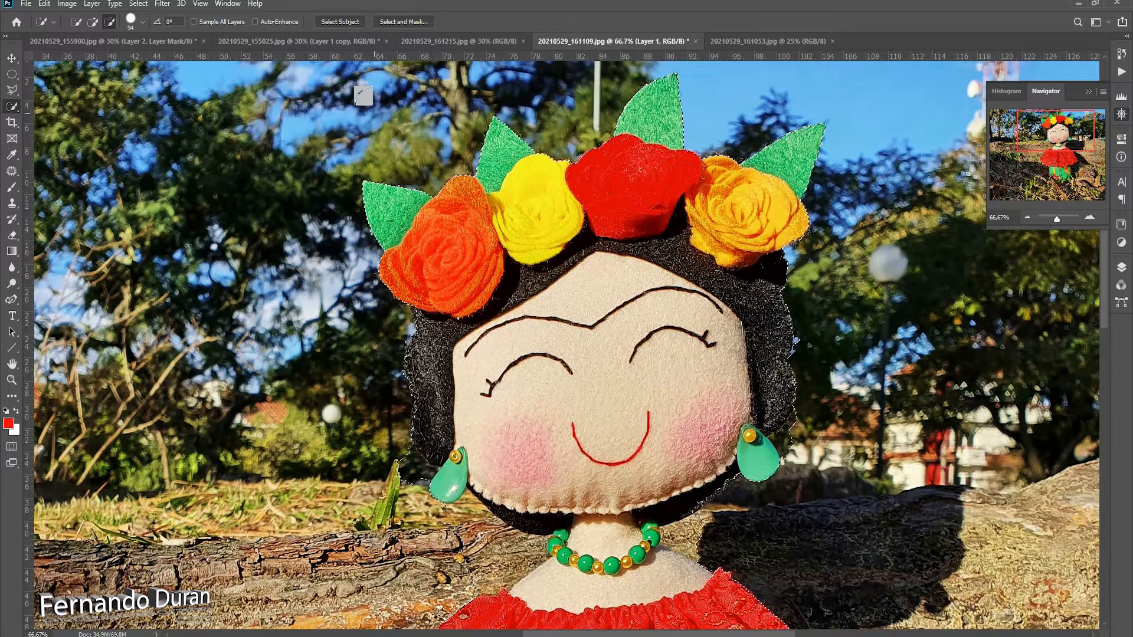
left_click(393, 23)
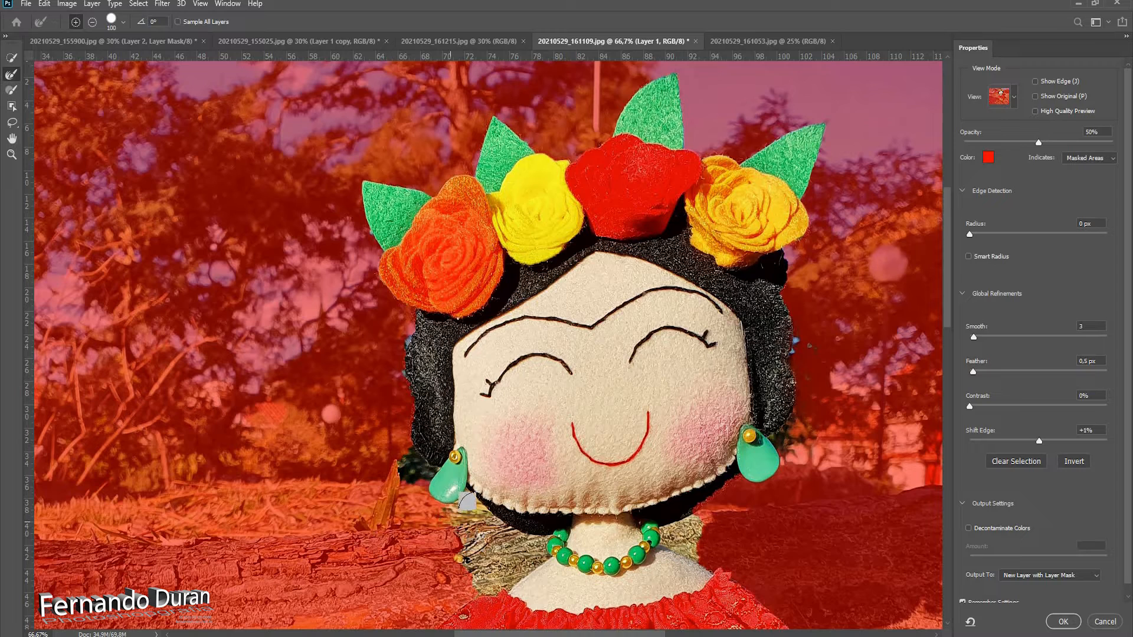
mouse_move(468, 501)
left_mouse_down()
mouse_move(519, 533)
mouse_move(472, 564)
mouse_move(495, 567)
mouse_move(483, 560)
left_mouse_up()
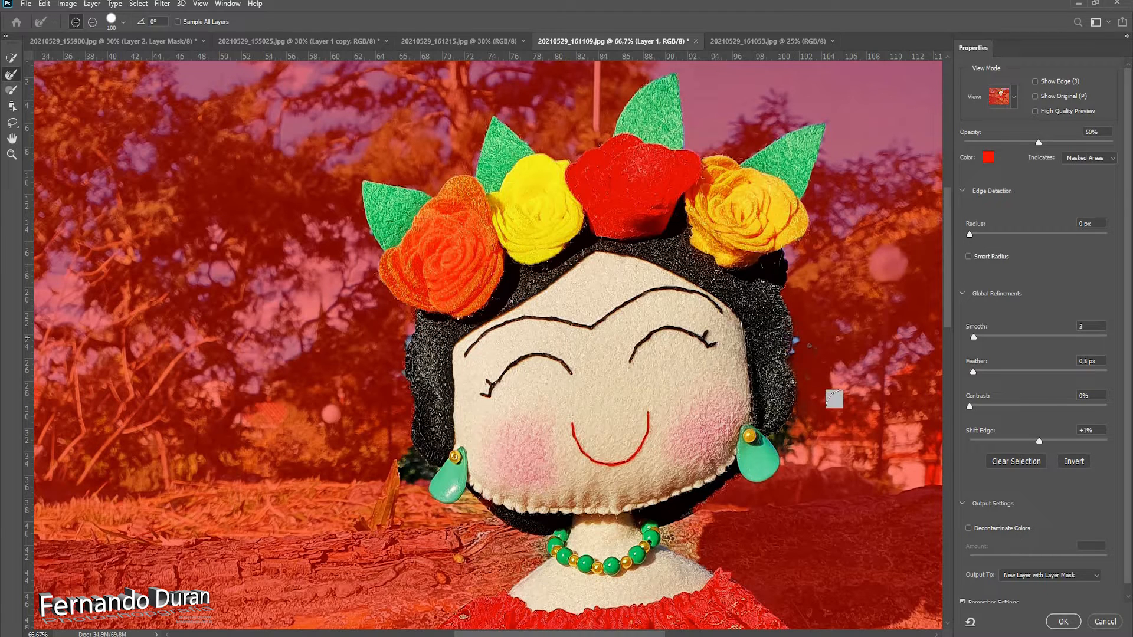
left_click(1064, 622)
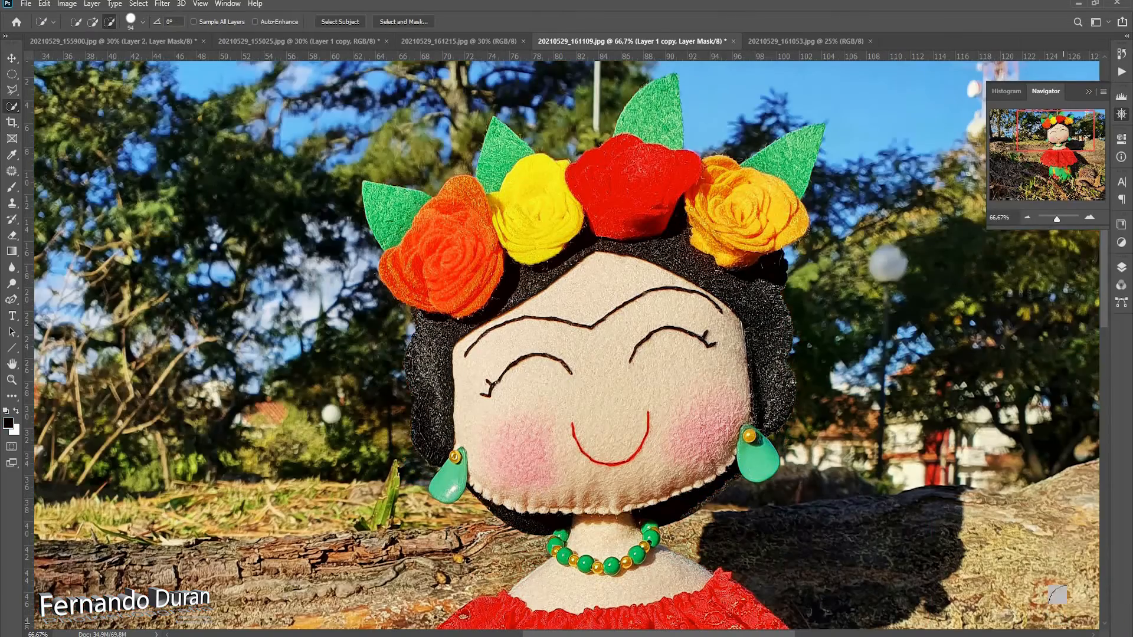
- Rename the hidden Layer 1 as nitida
left_click(1121, 267)
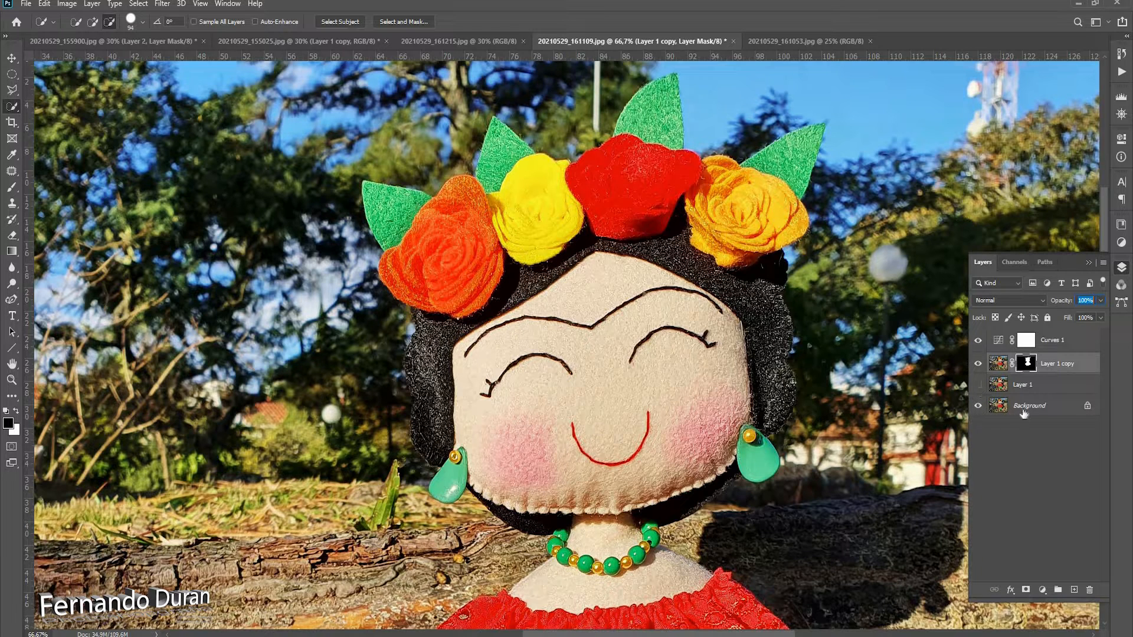
left_click(1021, 390)
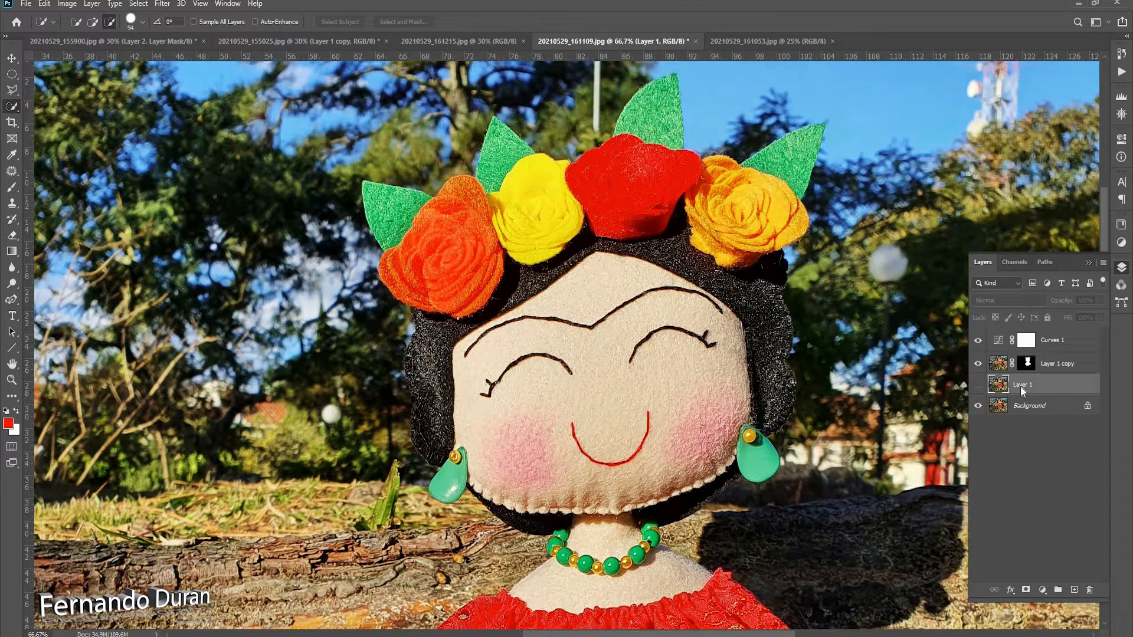
type("nitida")
key("Return")
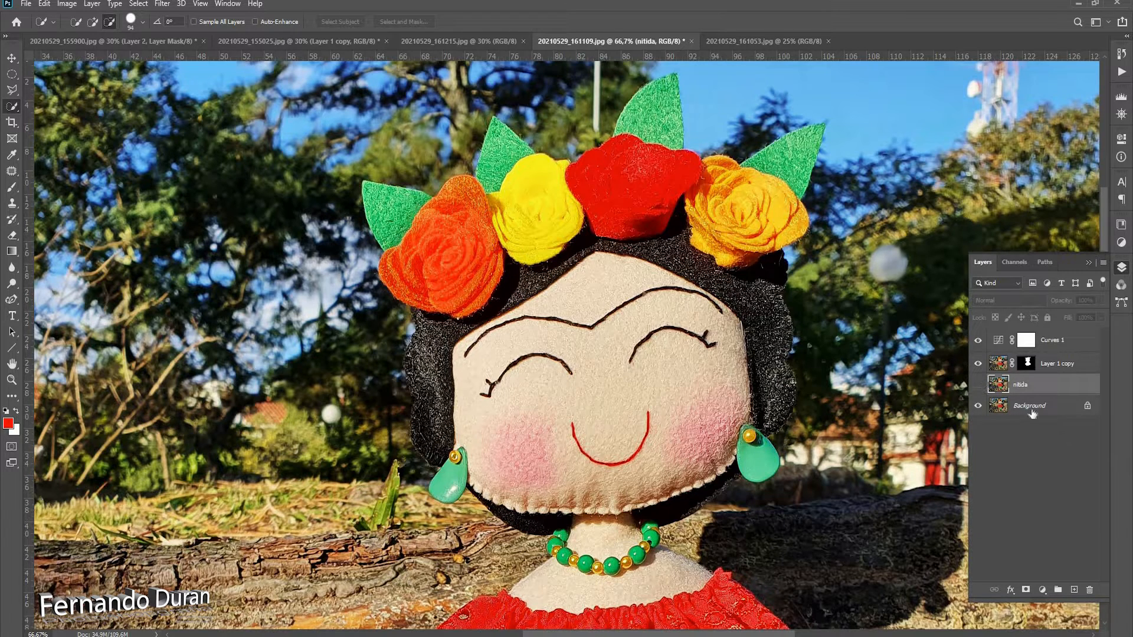
- Duplicate the Background layer and name the copy borrada
left_click(1032, 411)
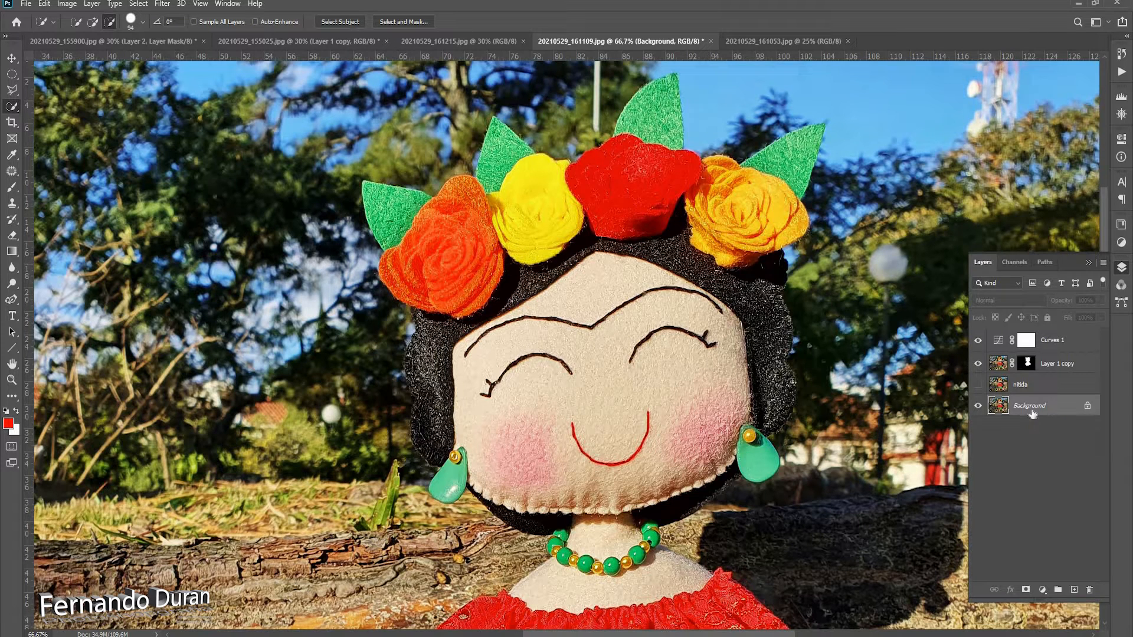
key("ctrl+j")
double_click(1032, 406)
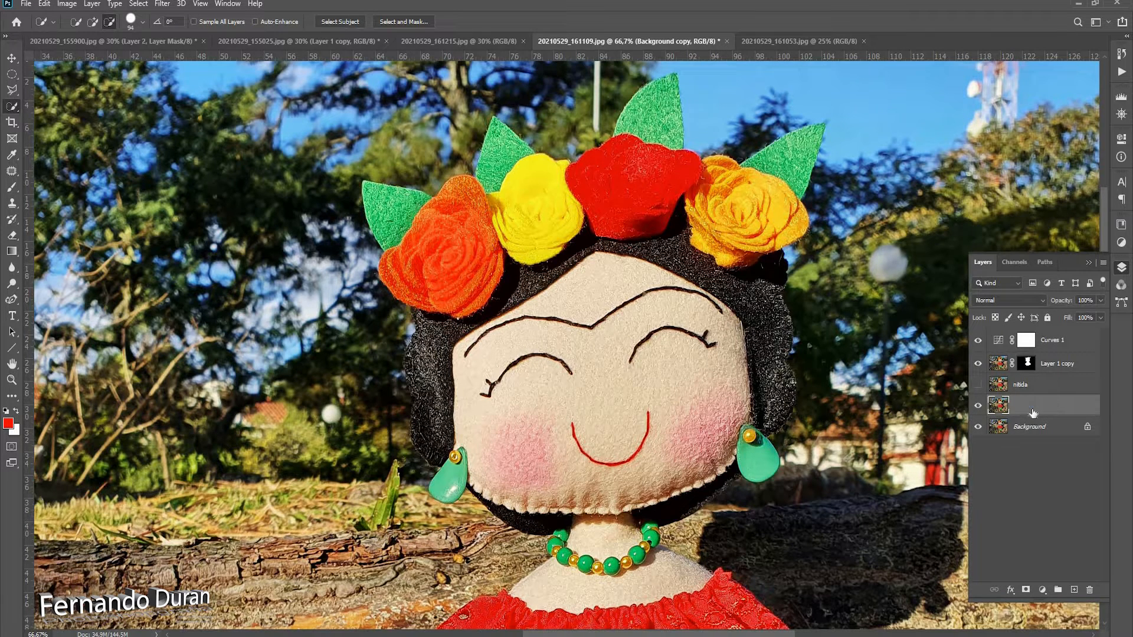
type("borrada")
key("Return")
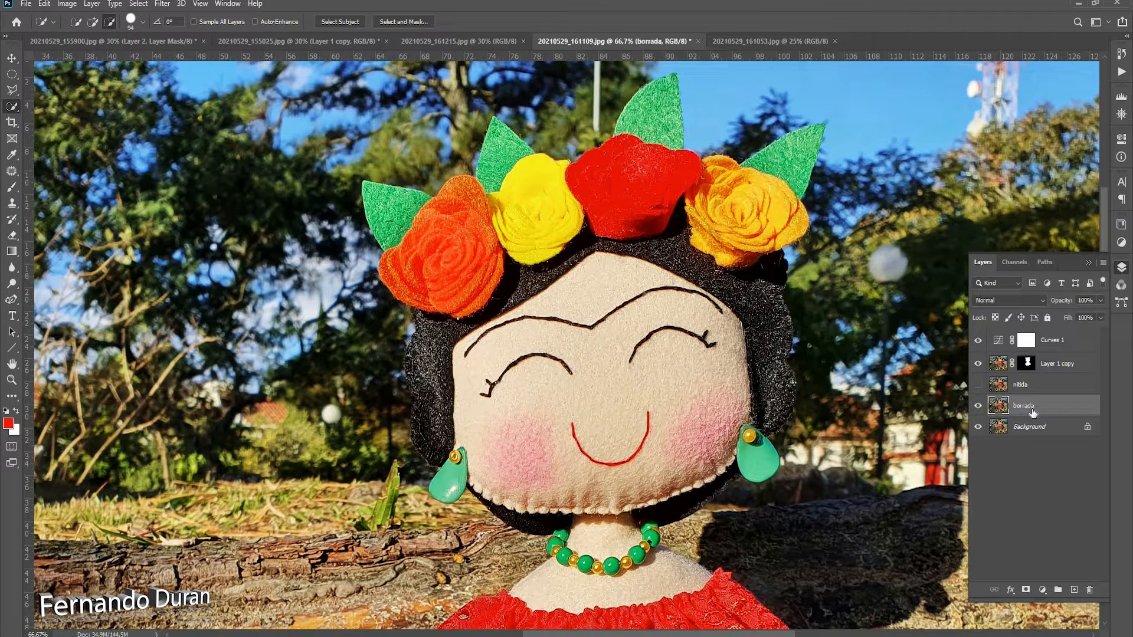
- Apply a Gaussian Blur with an 8.2 px radius to the borrada layer
left_click(166, 4)
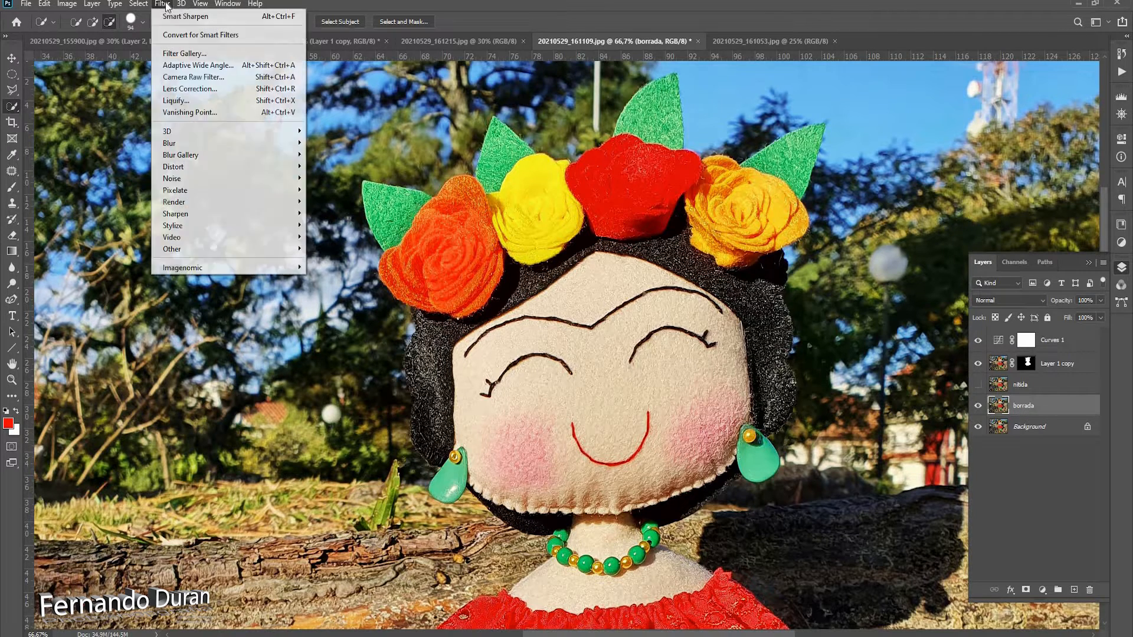
mouse_move(178, 142)
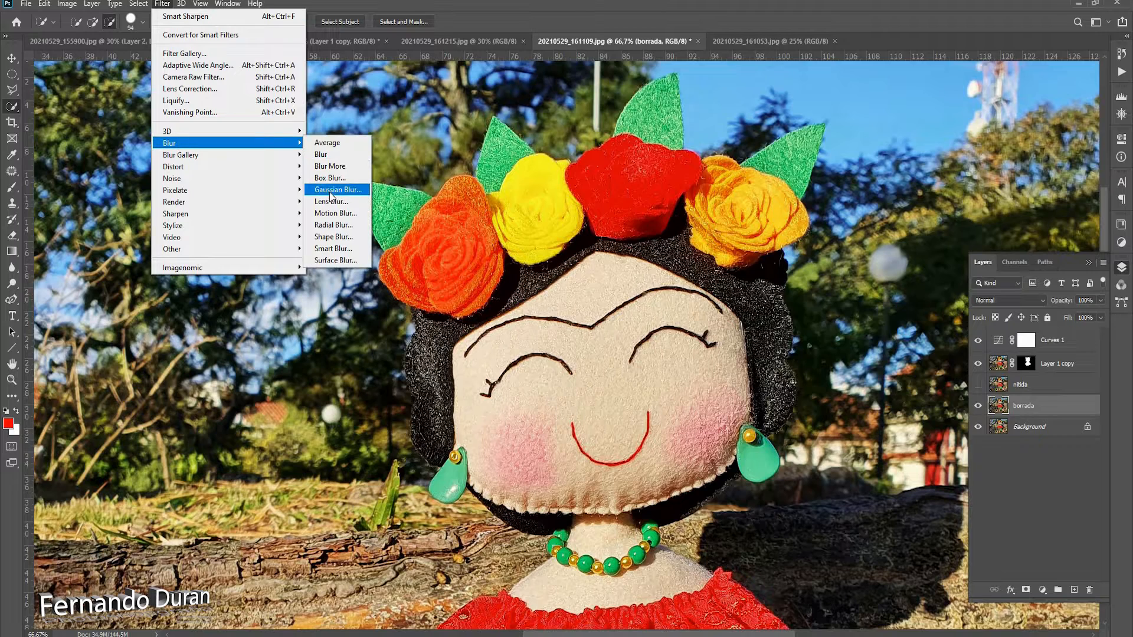
left_click(326, 193)
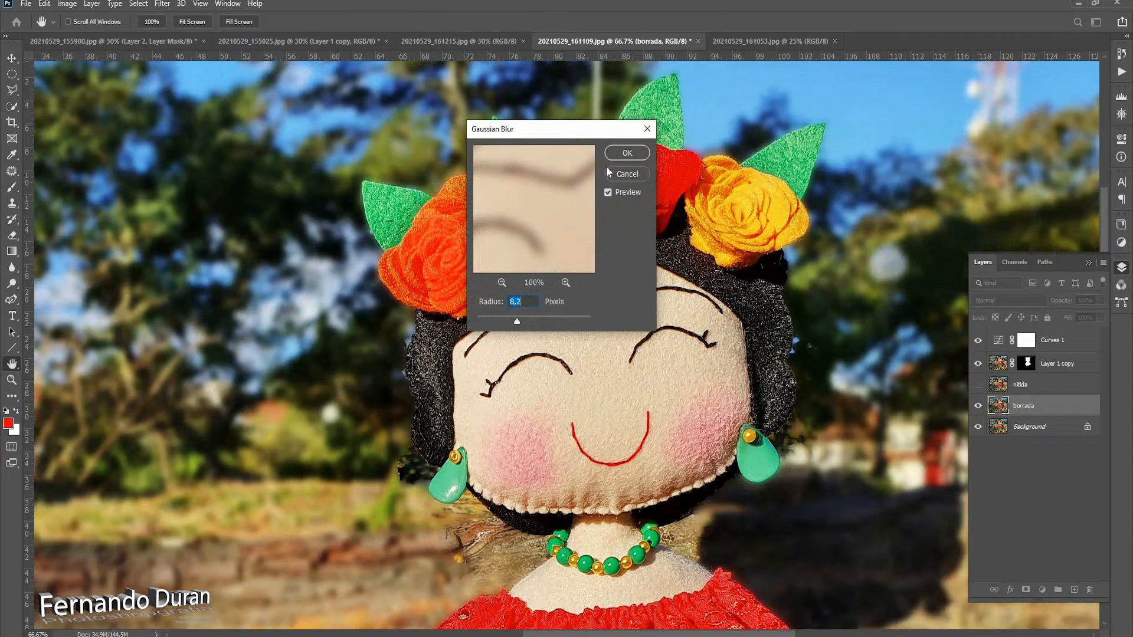
left_click(615, 154)
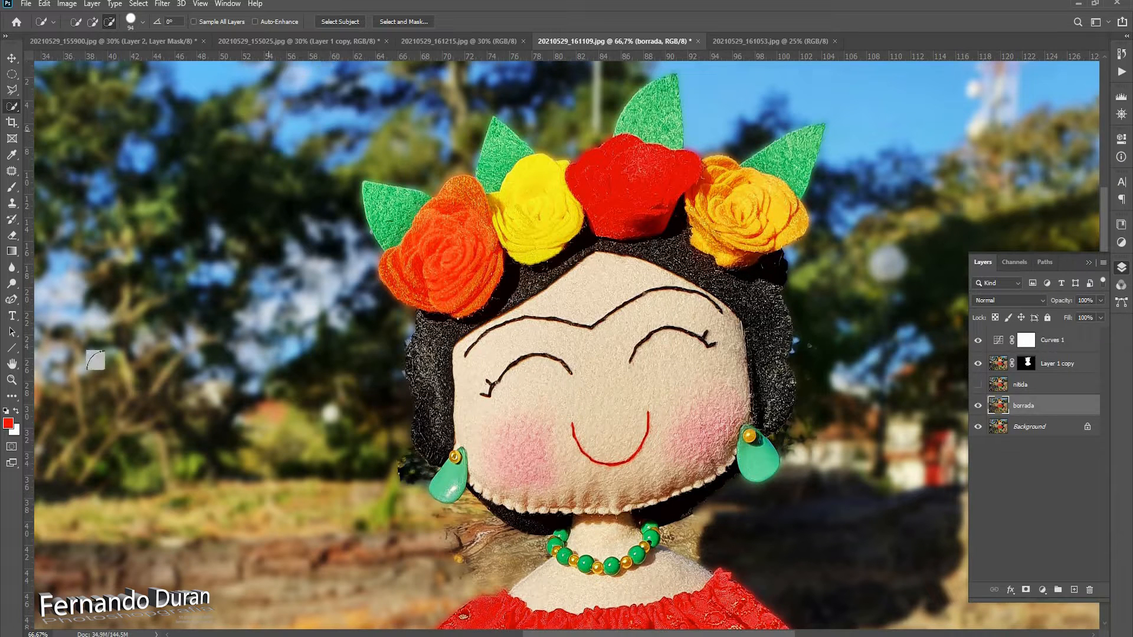
- Add a layer mask to borrada, move the layer above nitida, and make nitida visible
left_click(10, 378)
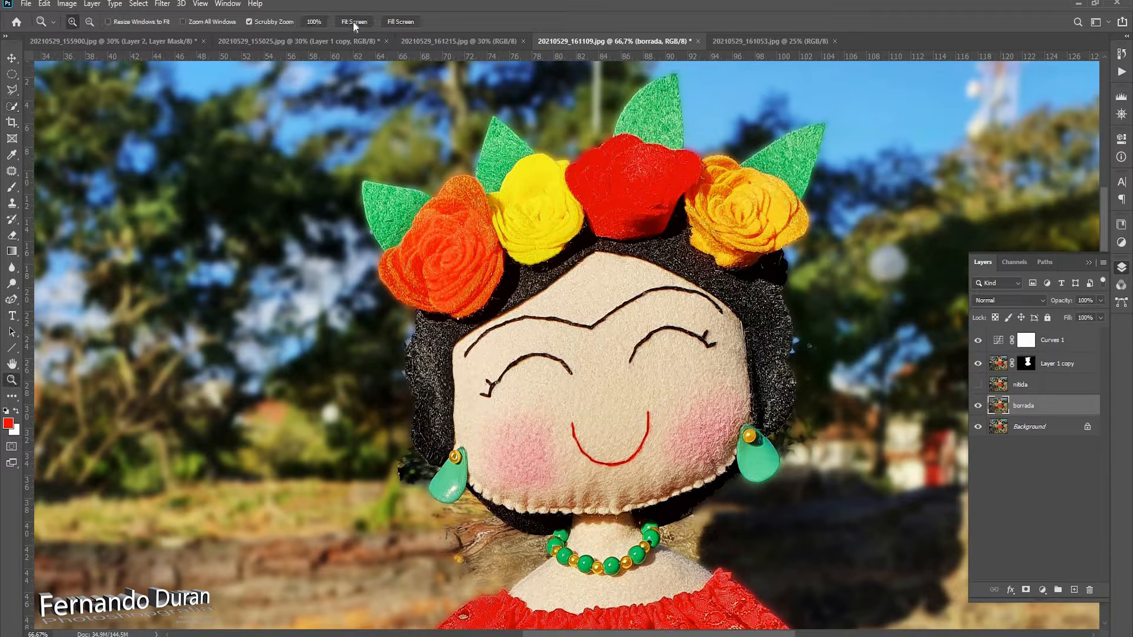
left_click(353, 21)
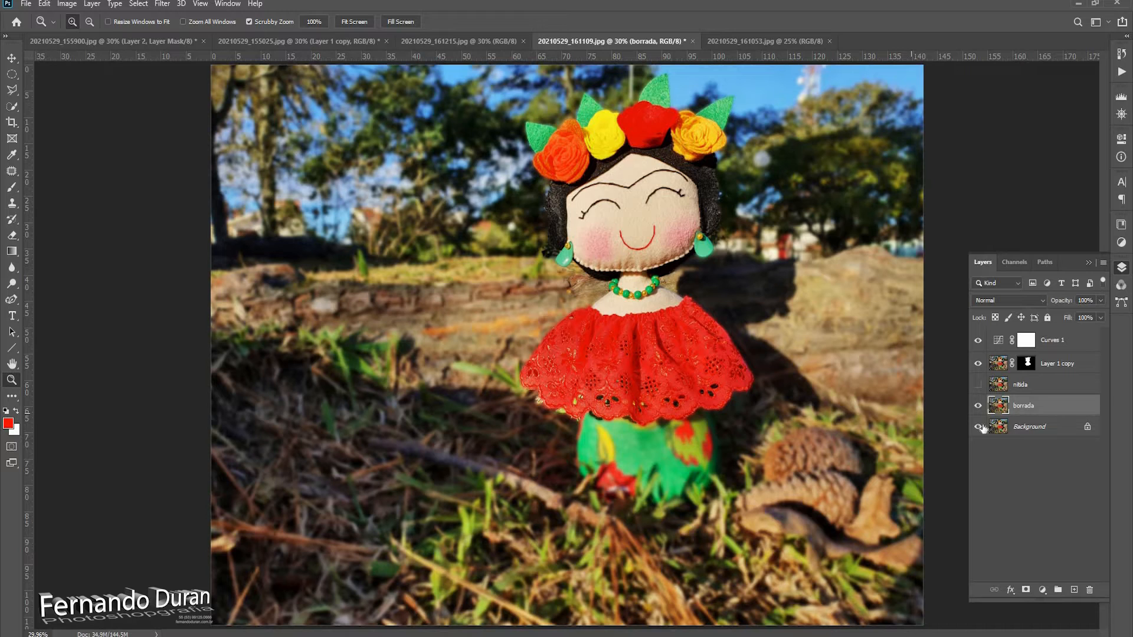
left_click(1027, 589)
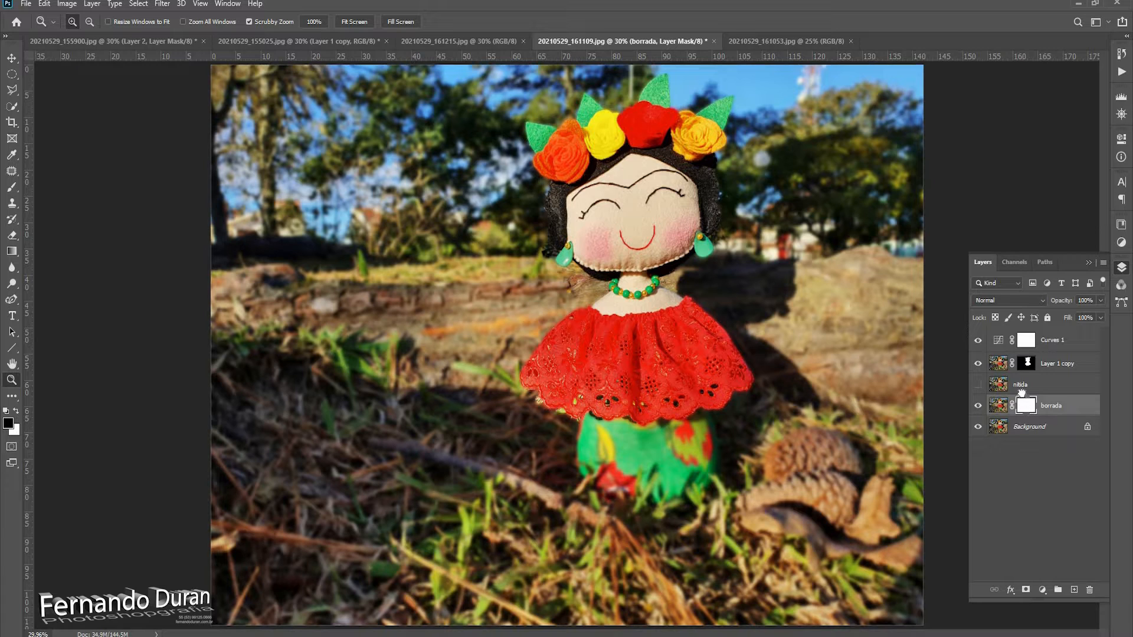
left_click_drag(1029, 411, 996, 383)
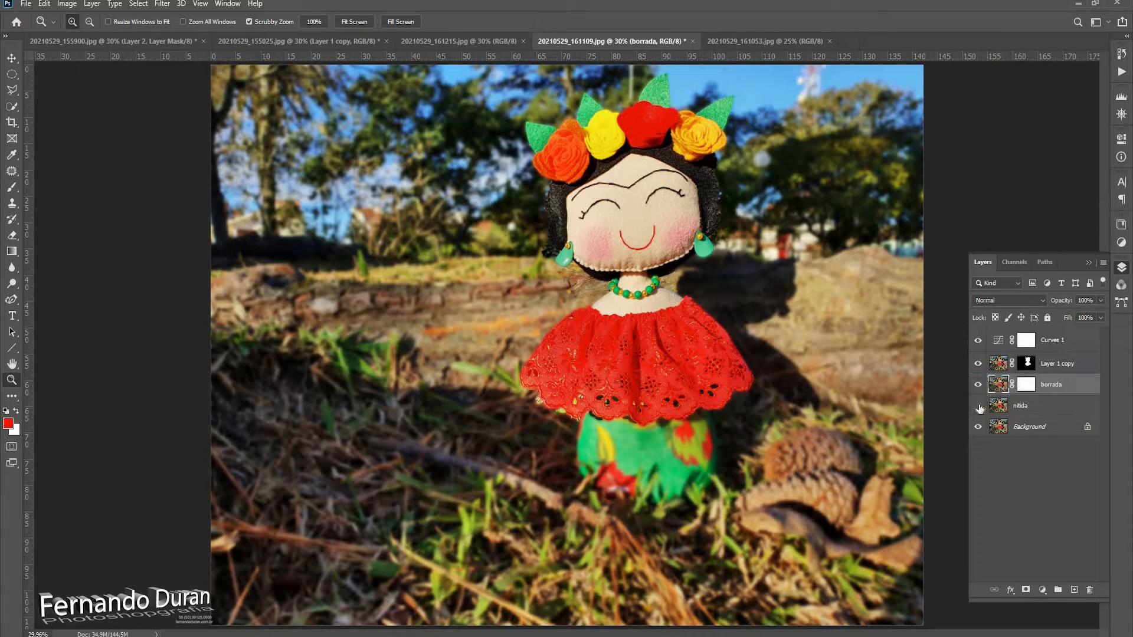
left_click(1027, 387)
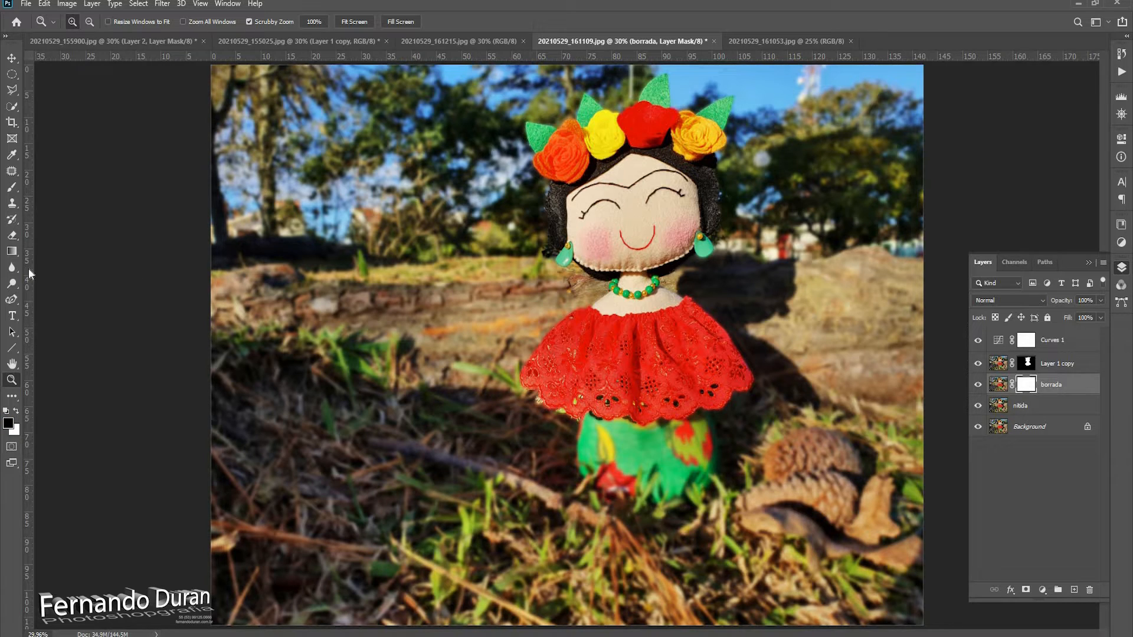
- Draw a black-to-white linear gradient on the borrada mask from the doll's blouse up to the photo's upper edge
left_click(12, 250)
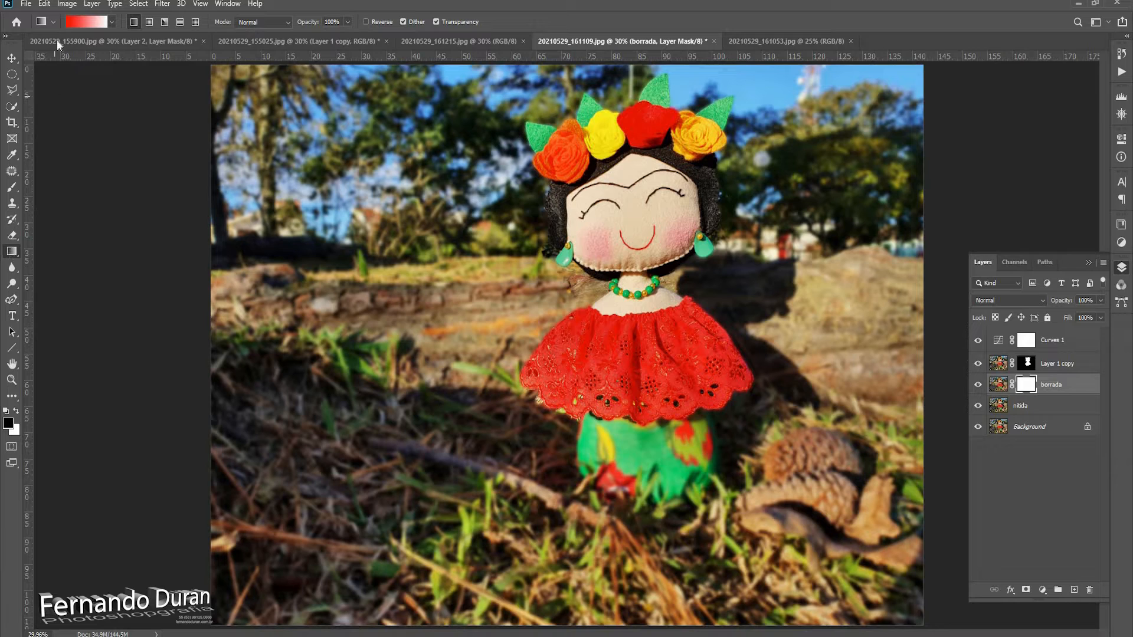
left_click(1025, 386)
left_click_drag(637, 313, 633, 61)
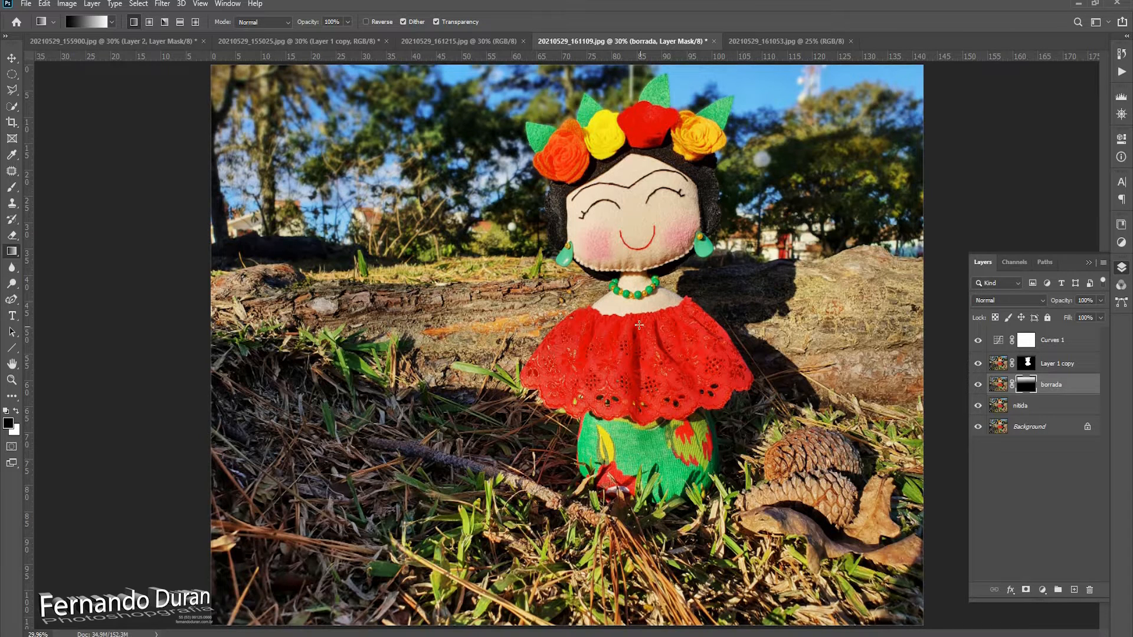
left_click_drag(640, 352, 633, 64)
- Check the image without the Layer 1 copy cutout and compare it with the reference photo 20210529_161053.jpg
left_click(977, 365)
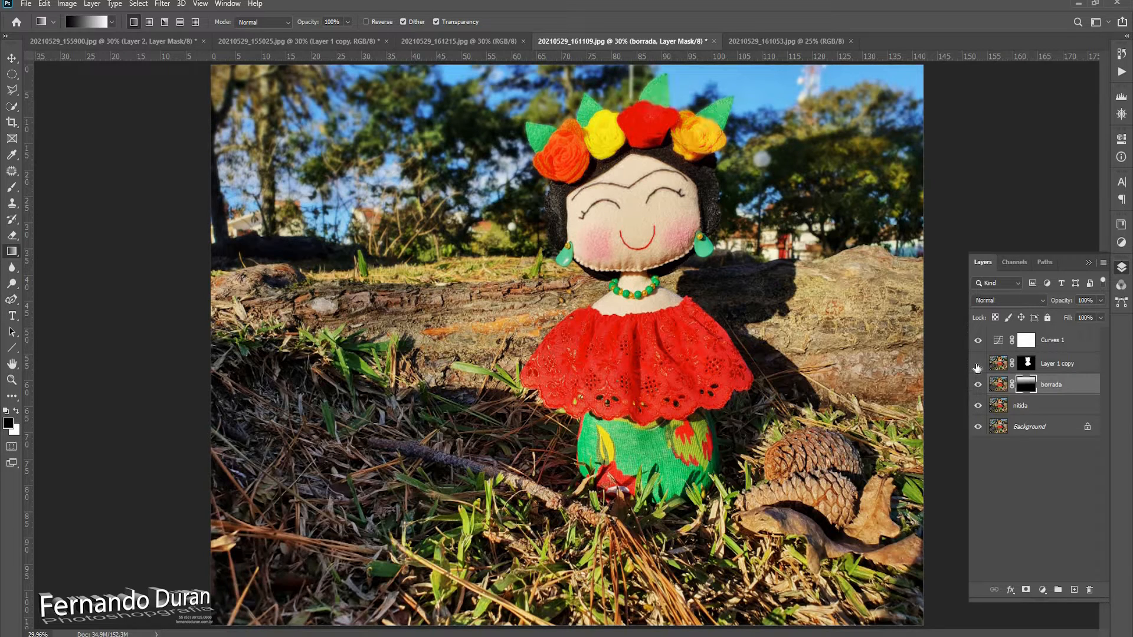
left_click(977, 365)
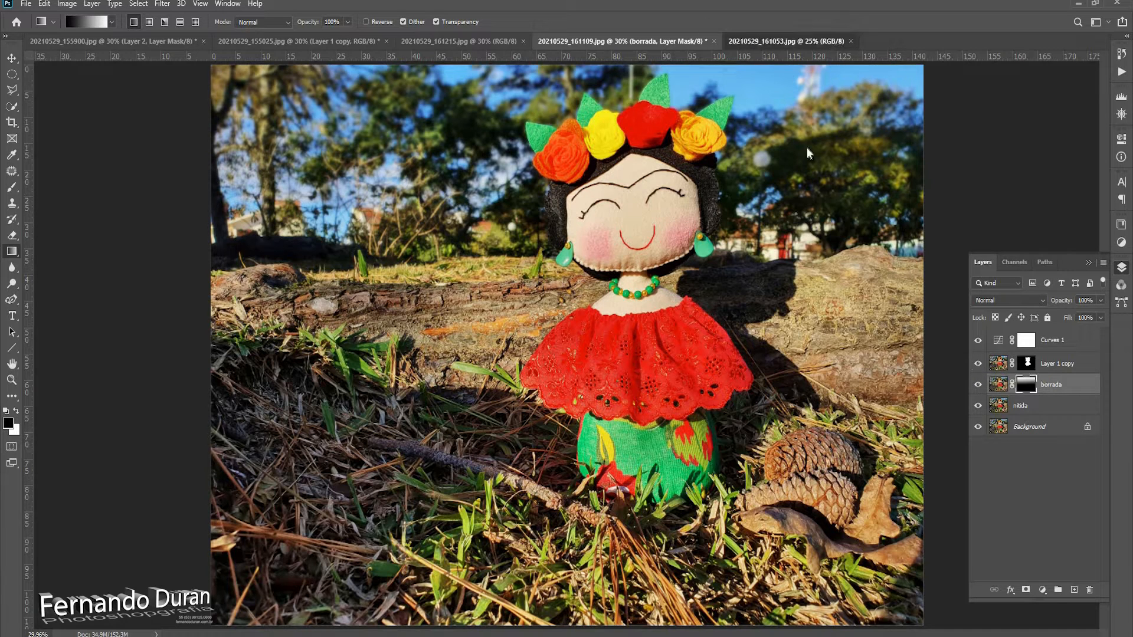
key("ctrl+Tab")
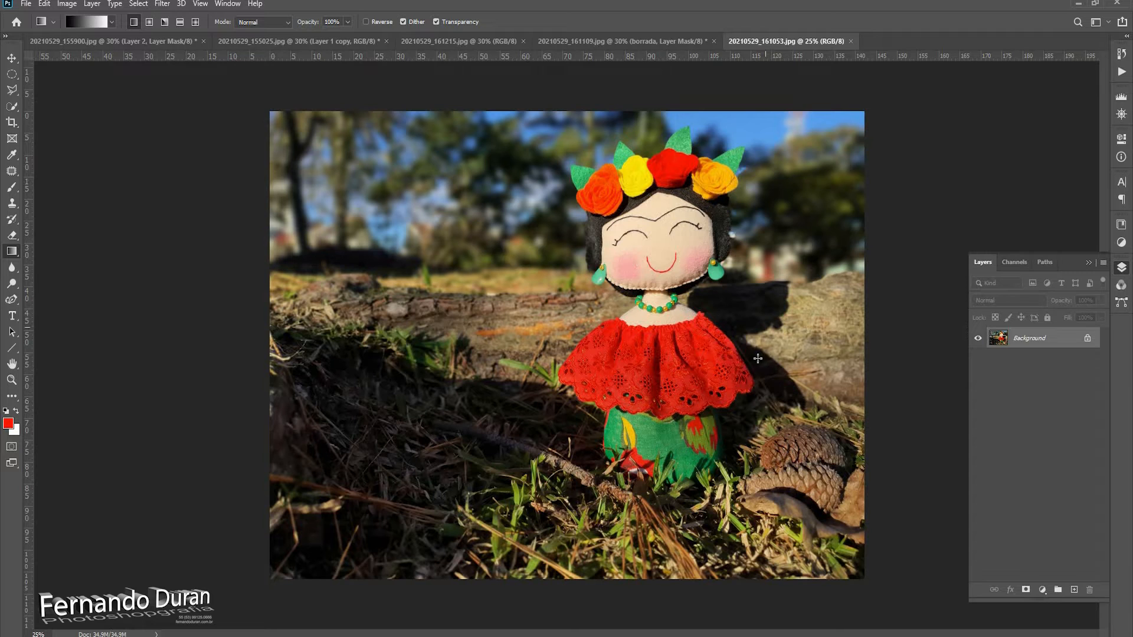
left_click(589, 39)
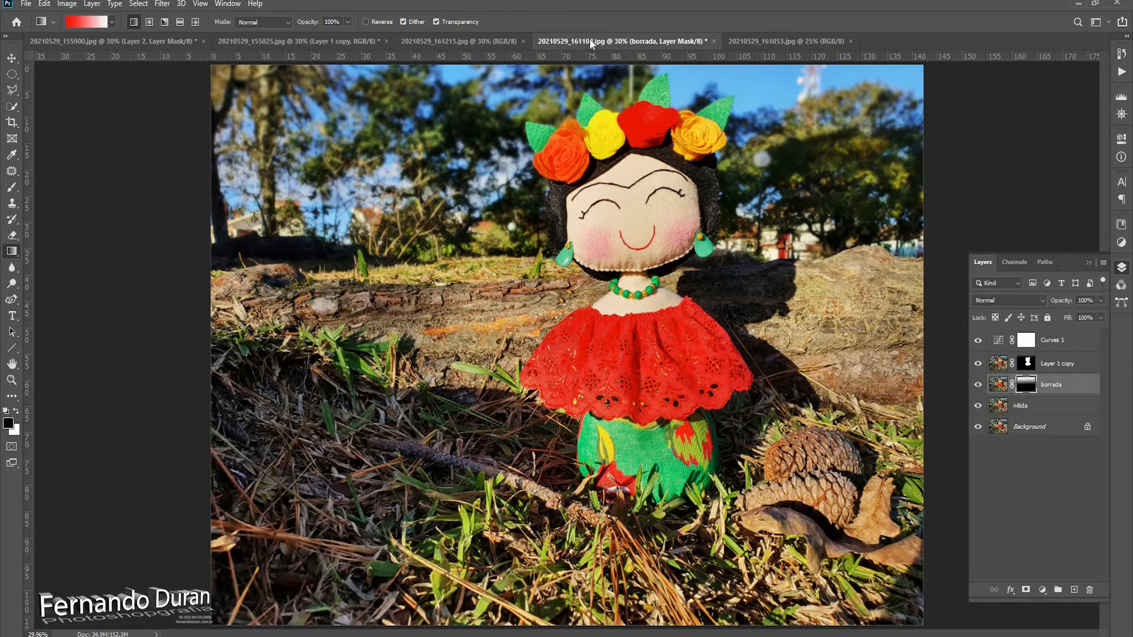
- Replace the borrada mask with a new one holding a black-to-white gradient from the doll's base to the photo's upper edge
left_click(1025, 390)
right_click(1023, 388)
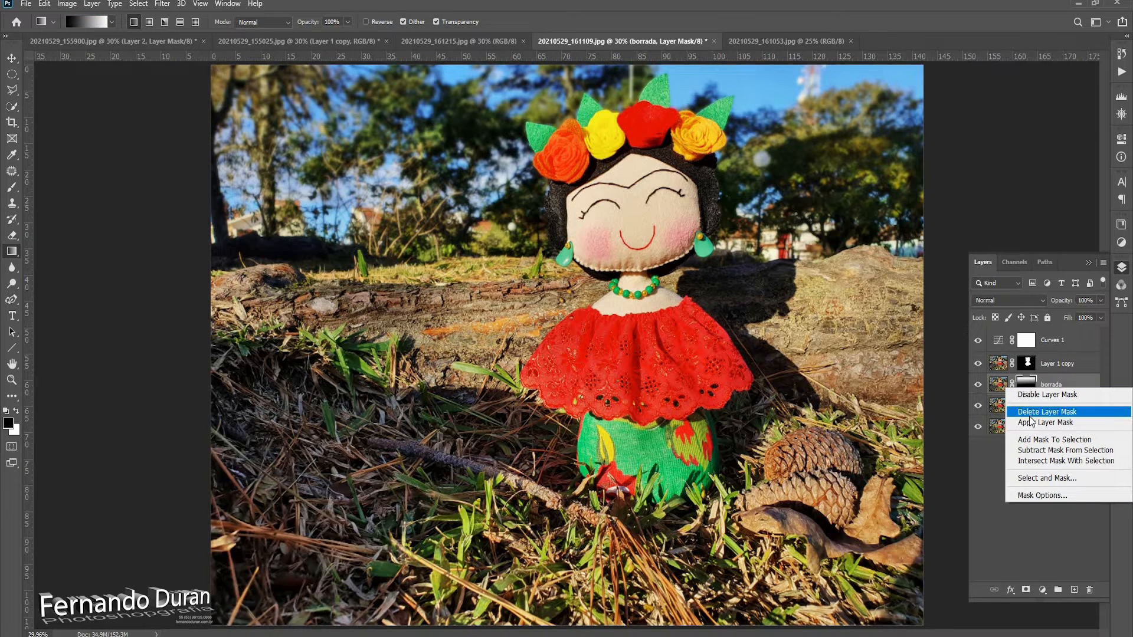
left_click(1028, 411)
left_click(1025, 590)
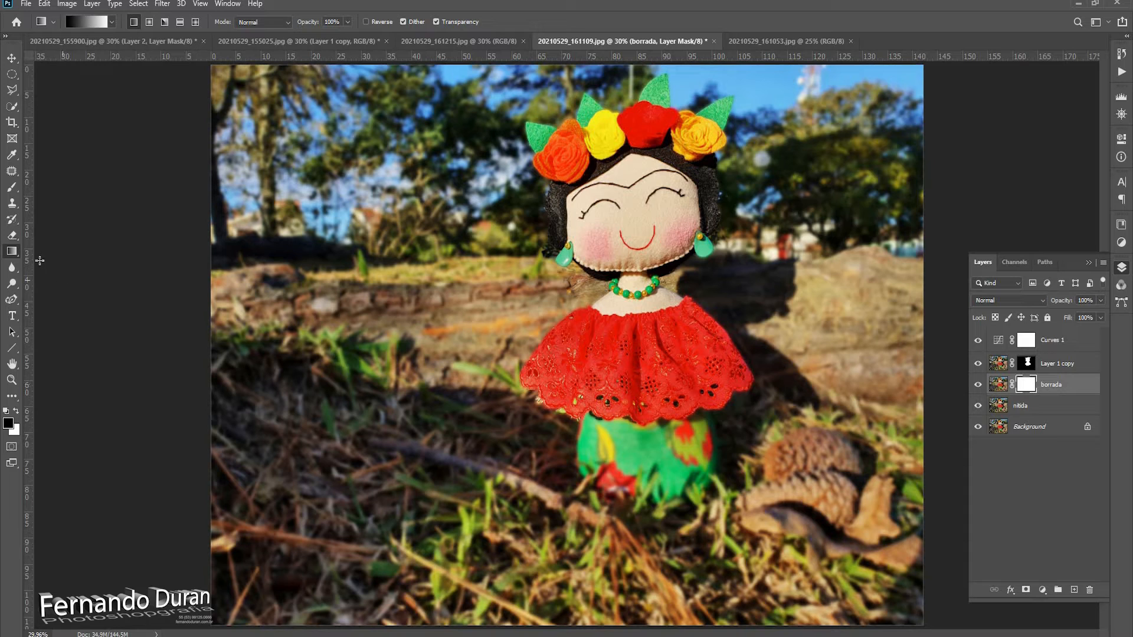
left_click_drag(636, 496, 627, 63)
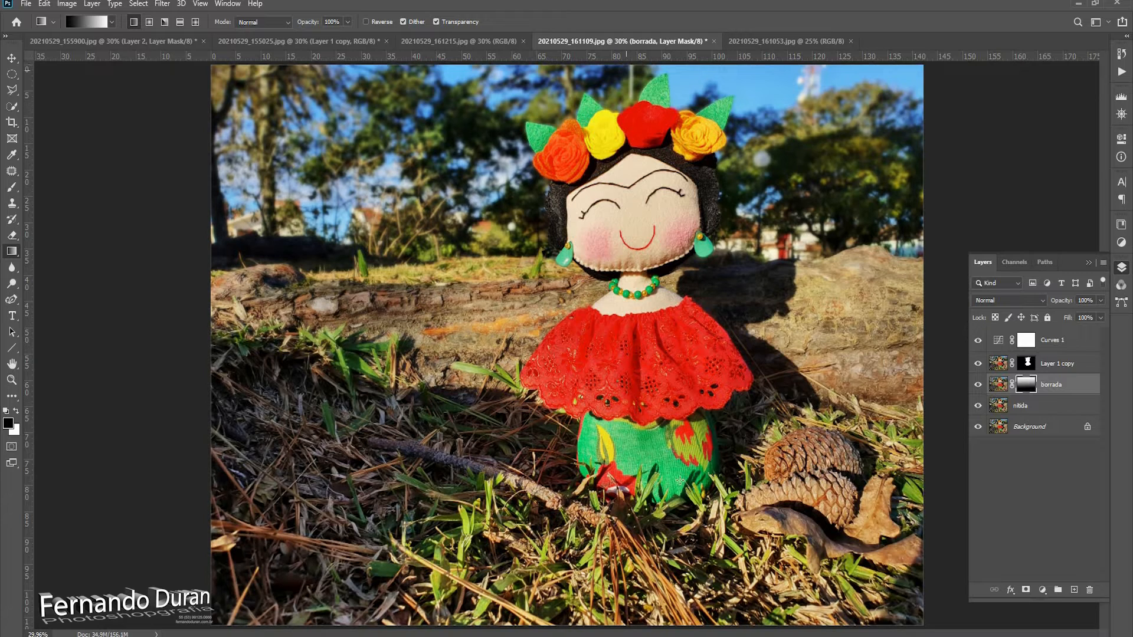